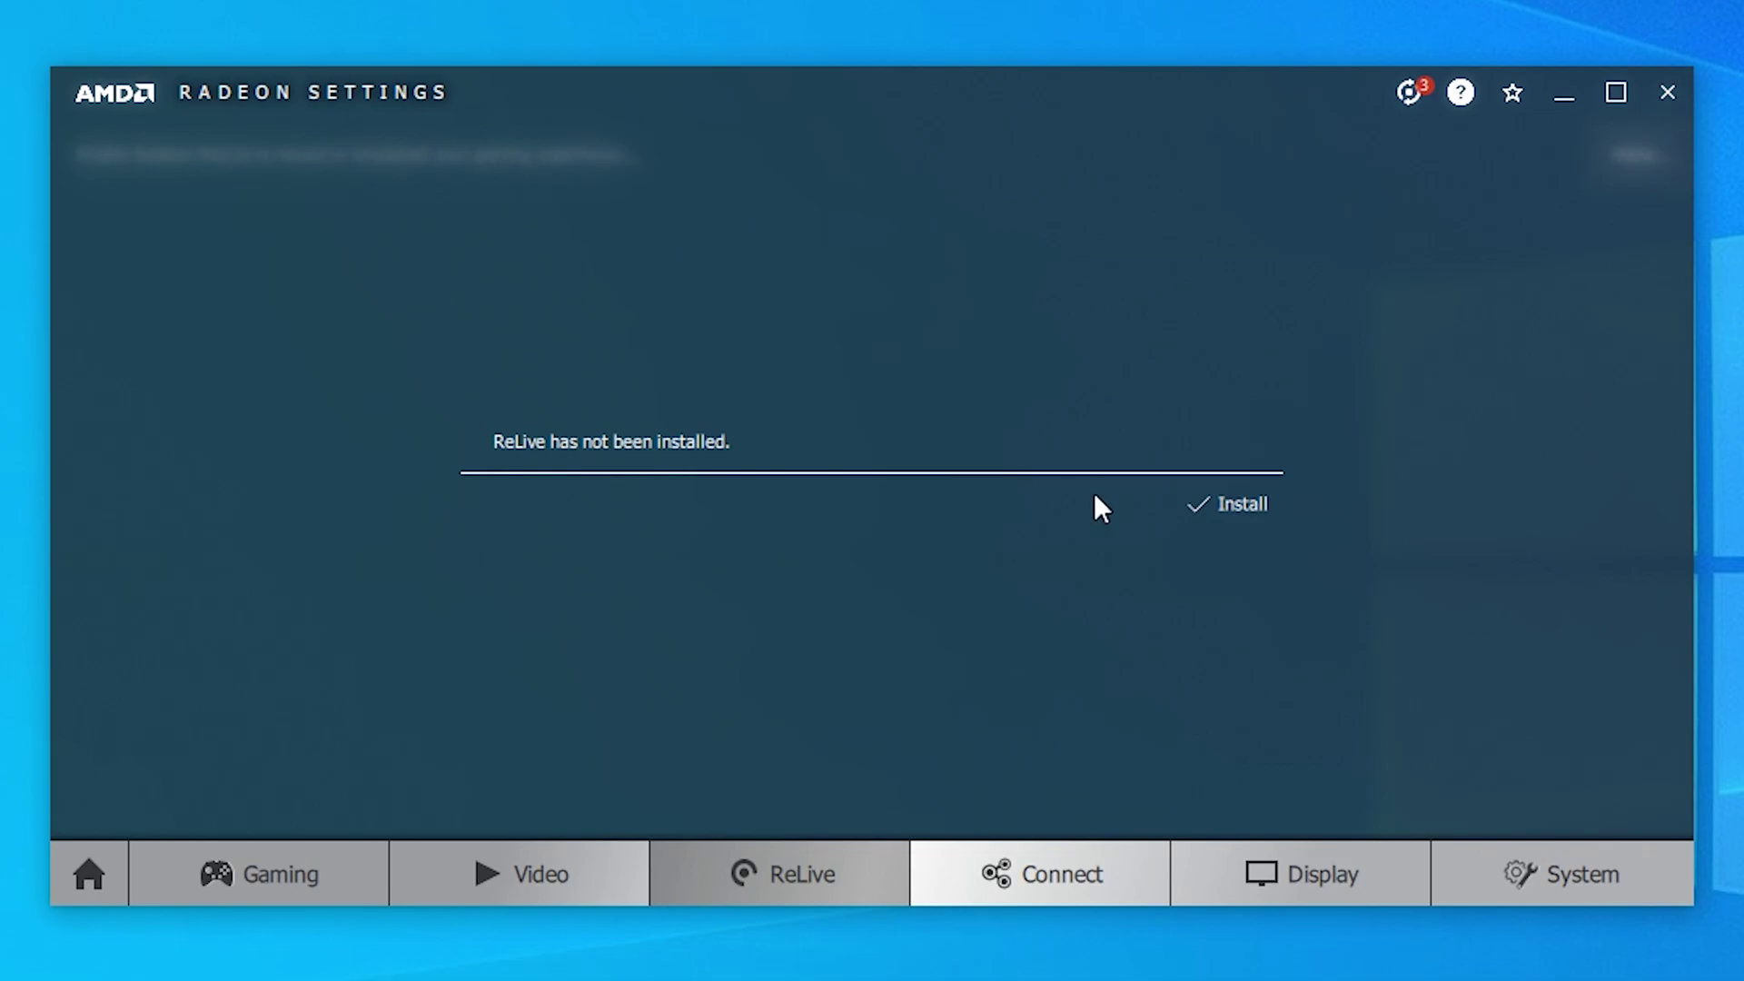
Install Radeon ReLive, approve the permission prompt, and switch ReLive On
click(1193, 509)
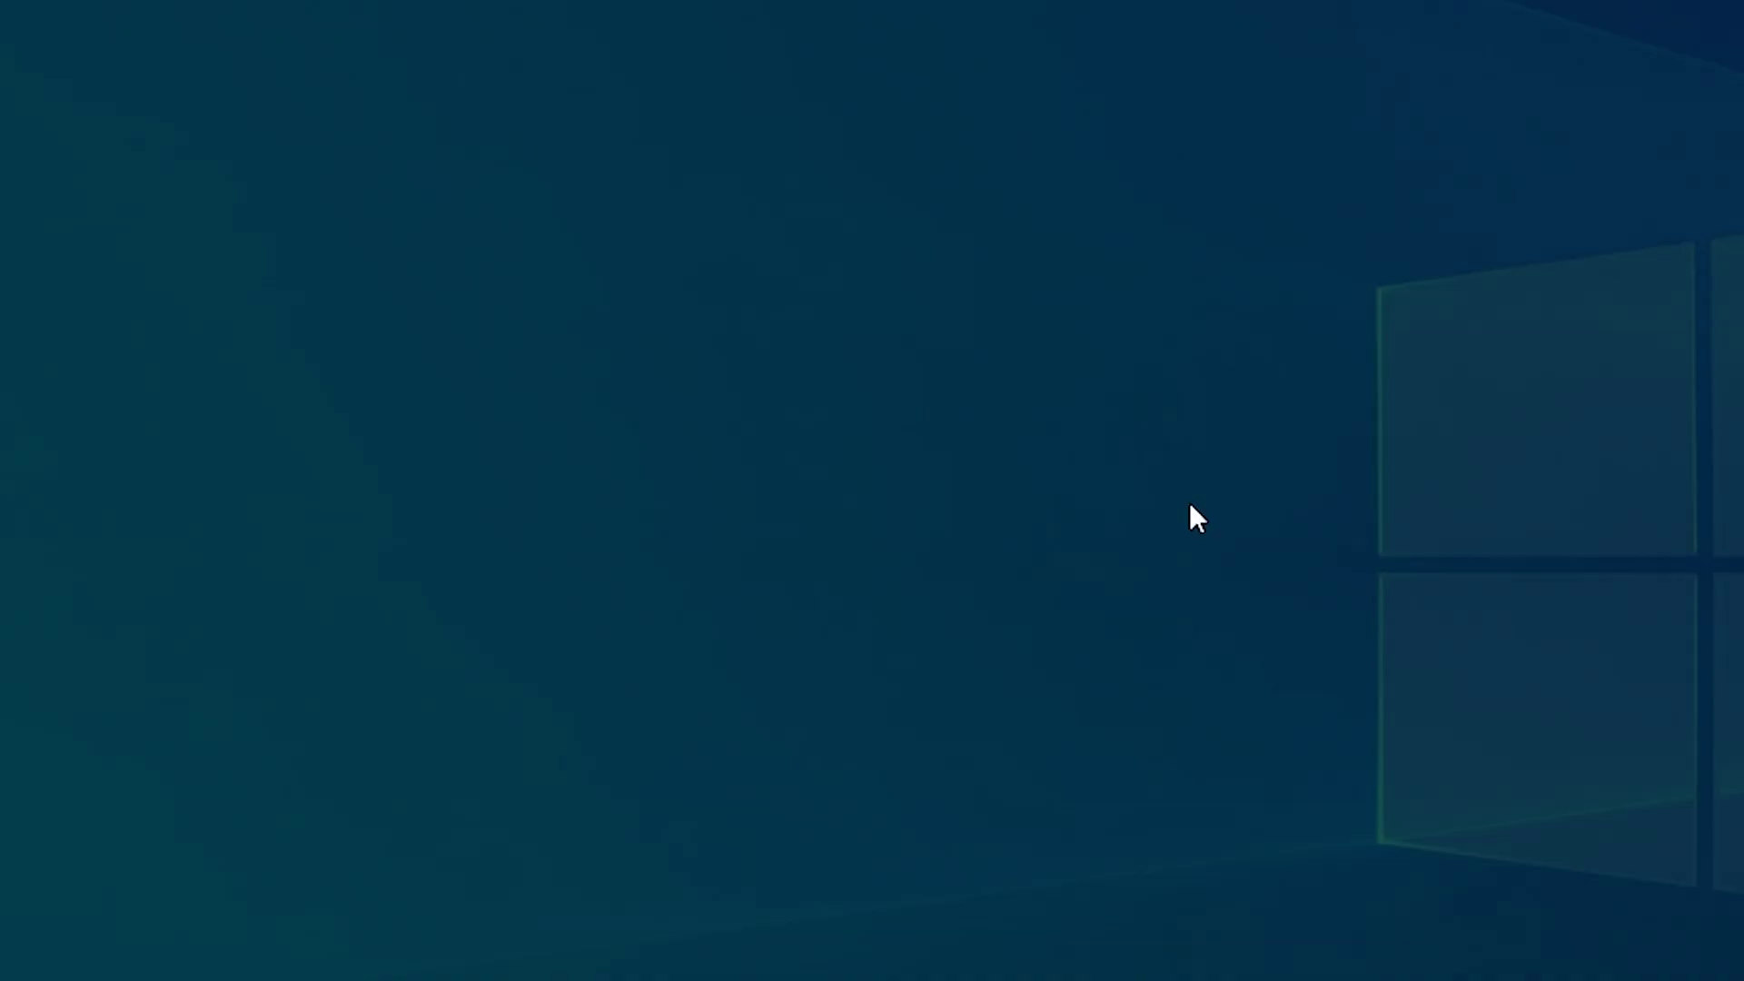
click(737, 735)
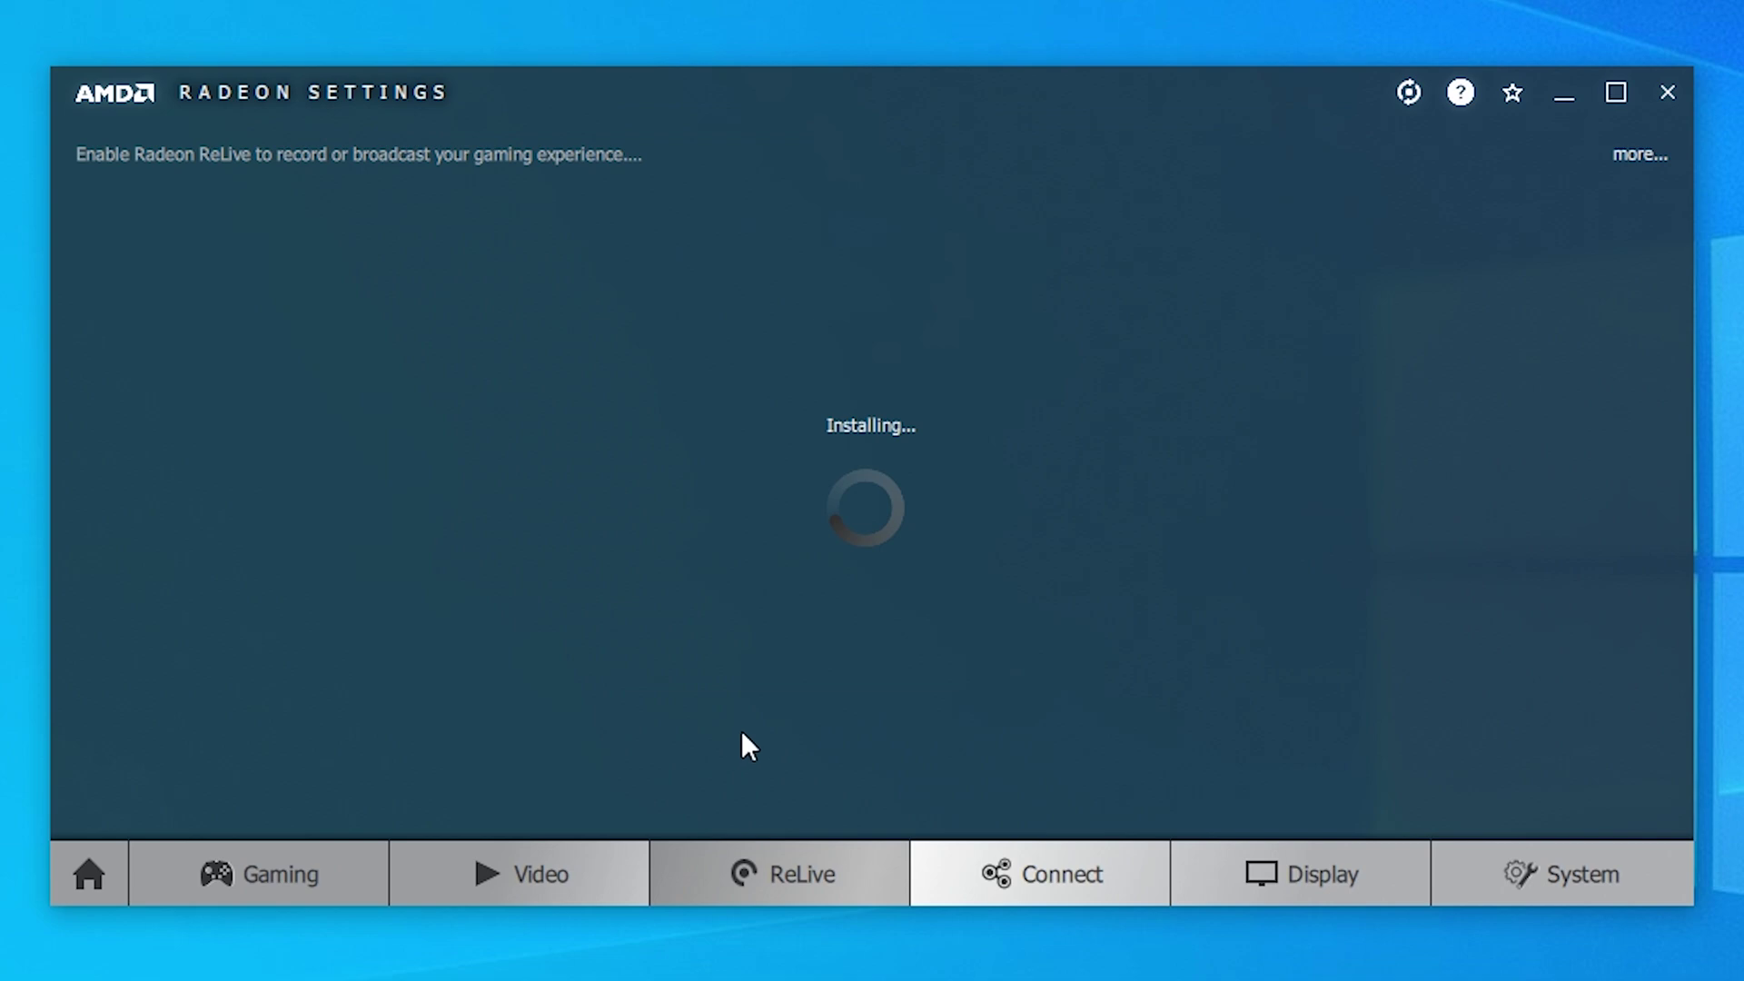
click(435, 240)
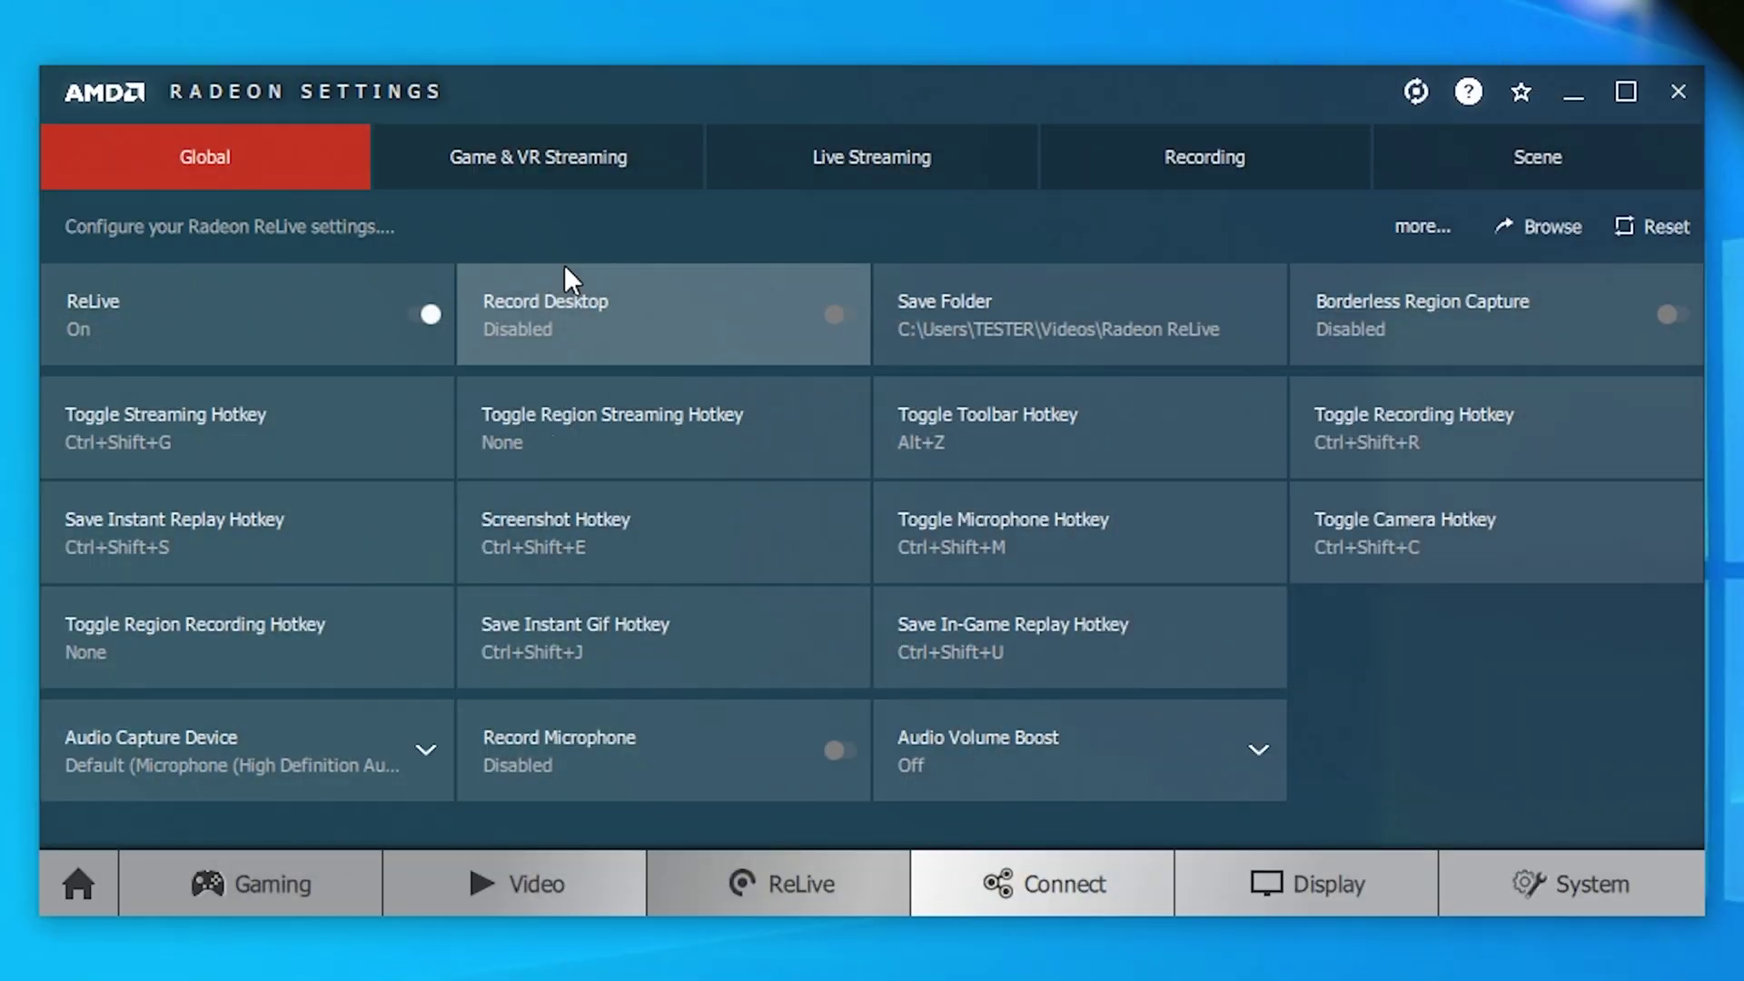
In the save folder picker, create a new folder on the Sabrent (D:) drive
click(1090, 313)
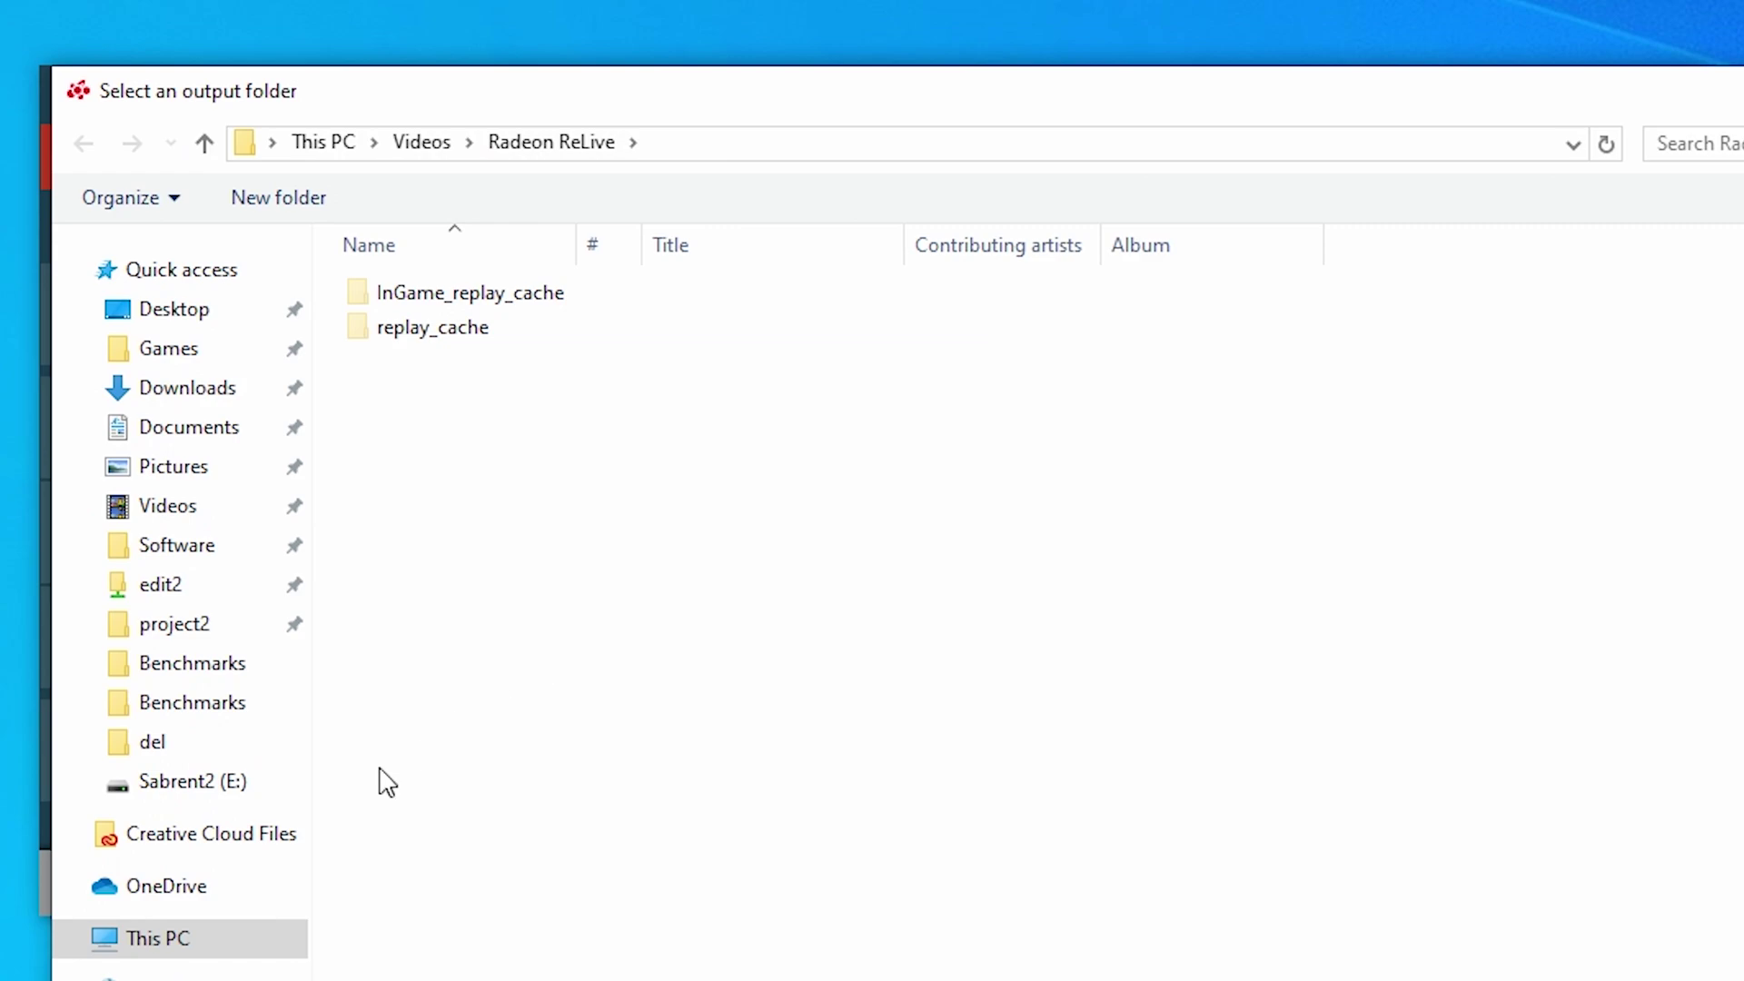
double_click(1257, 669)
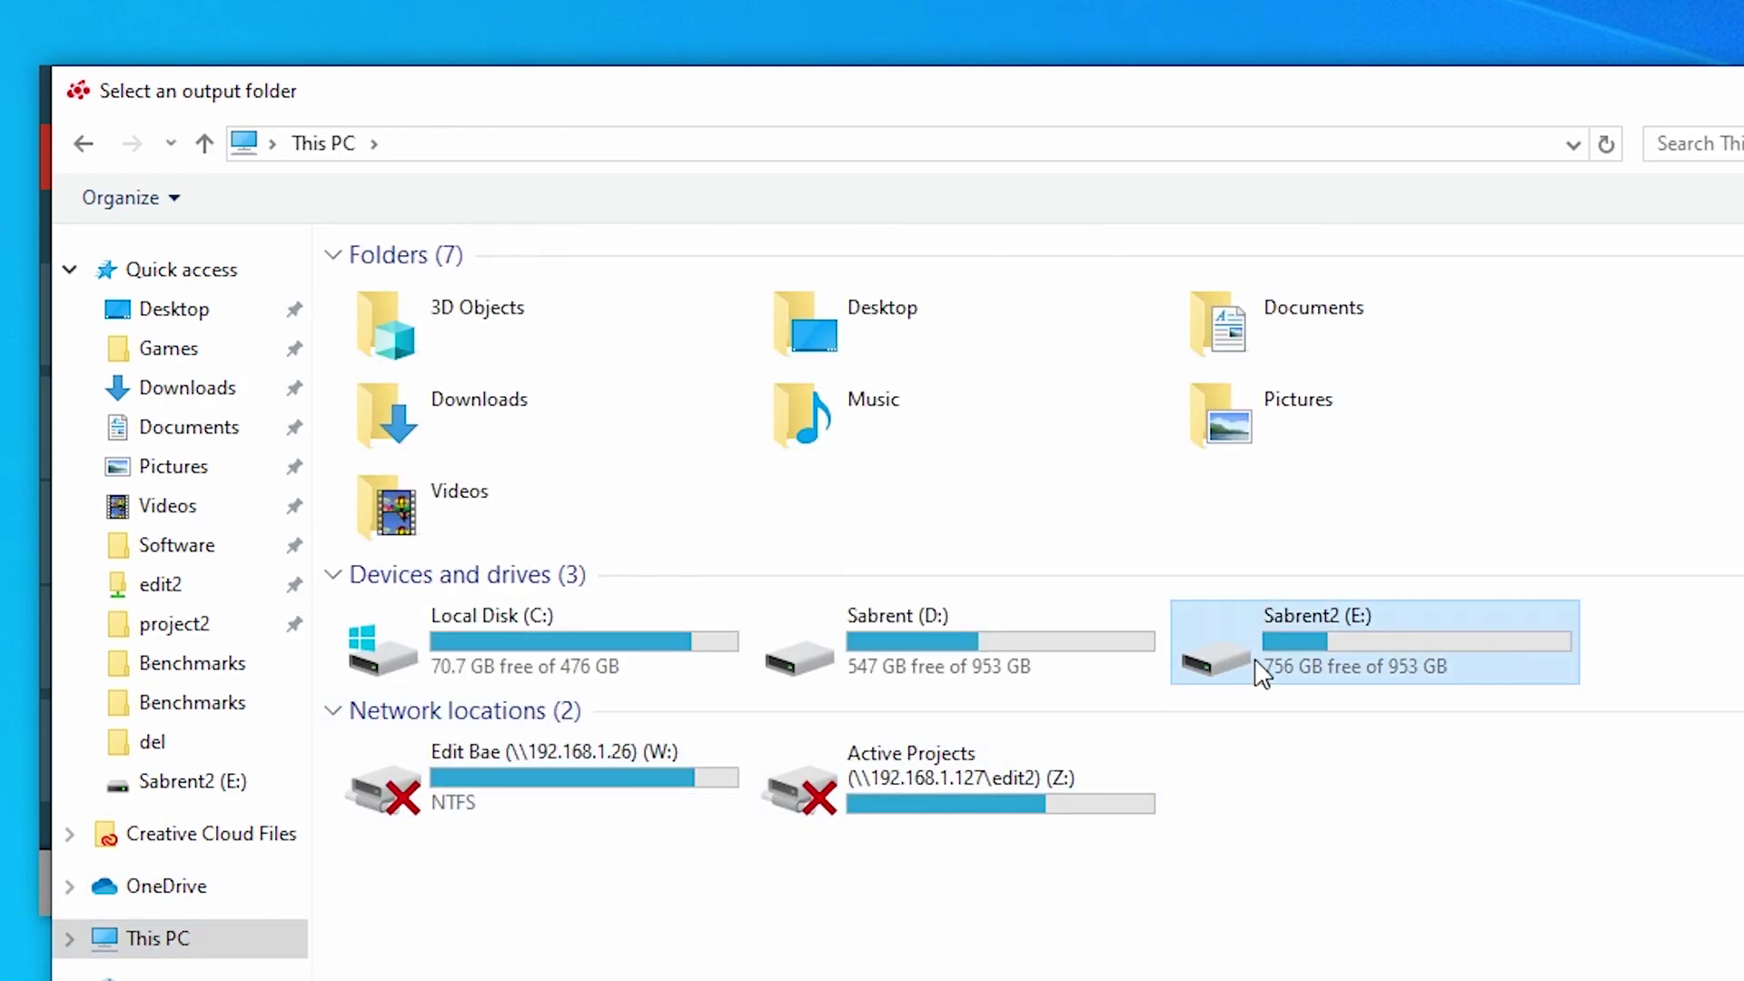
key(alt+Left)
double_click(854, 640)
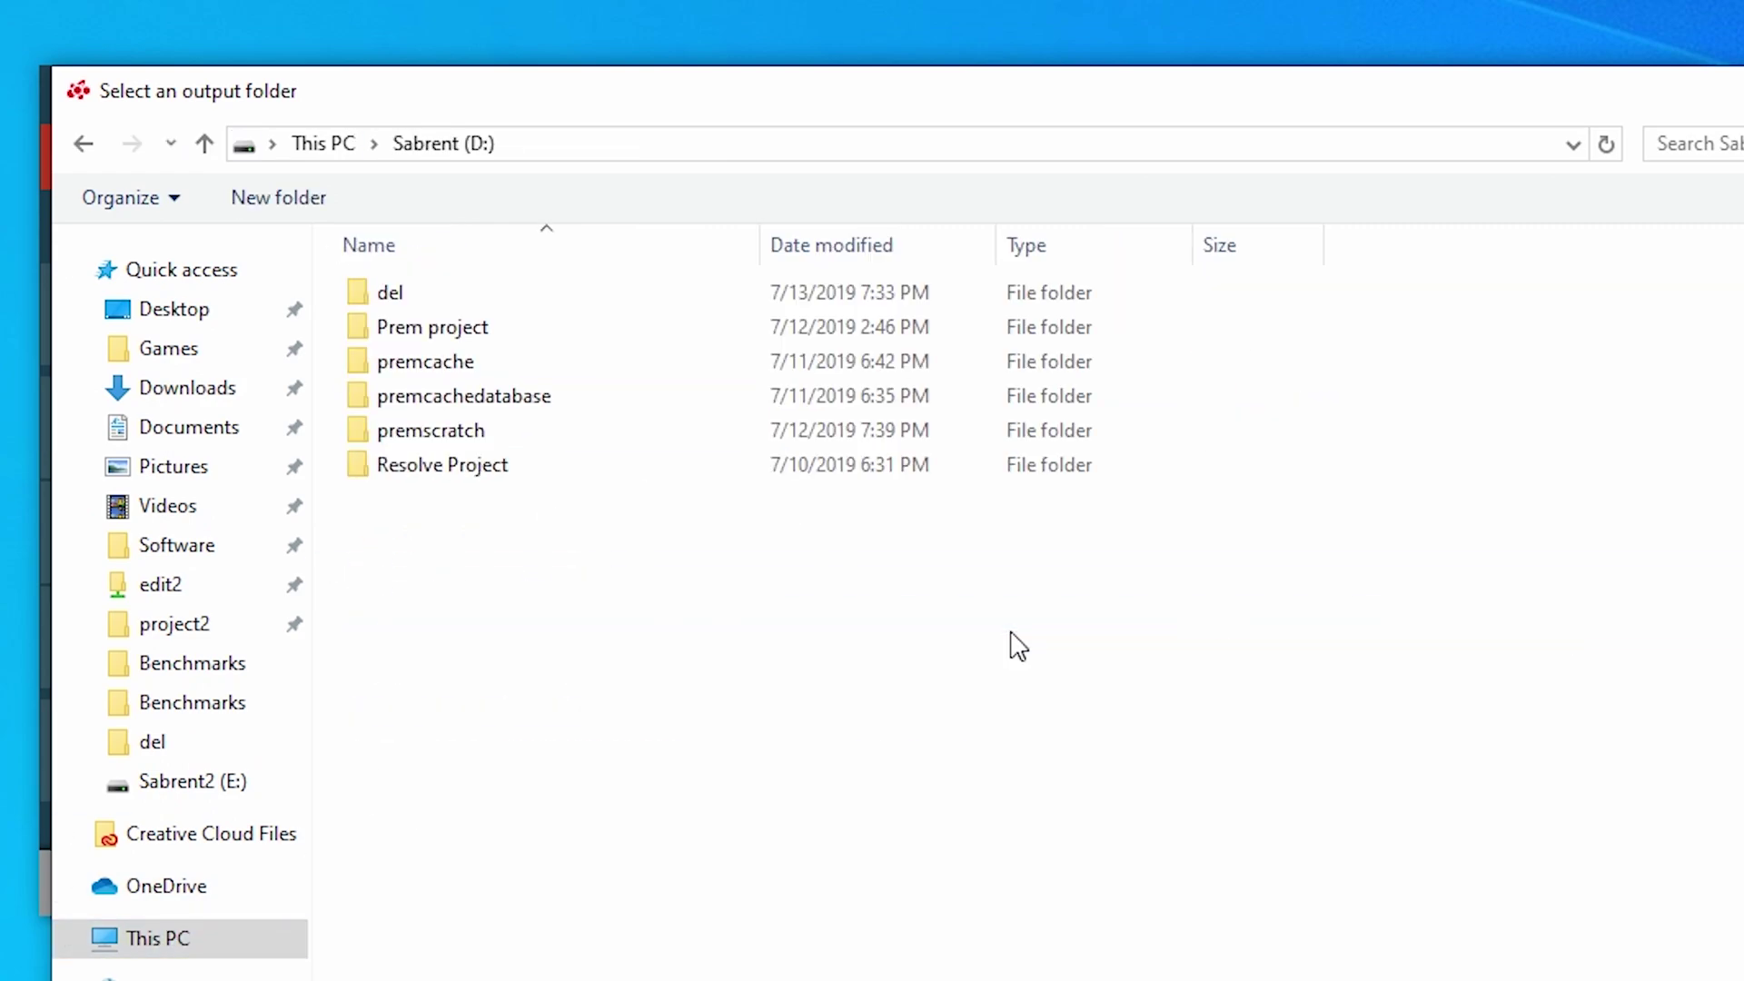
click(279, 197)
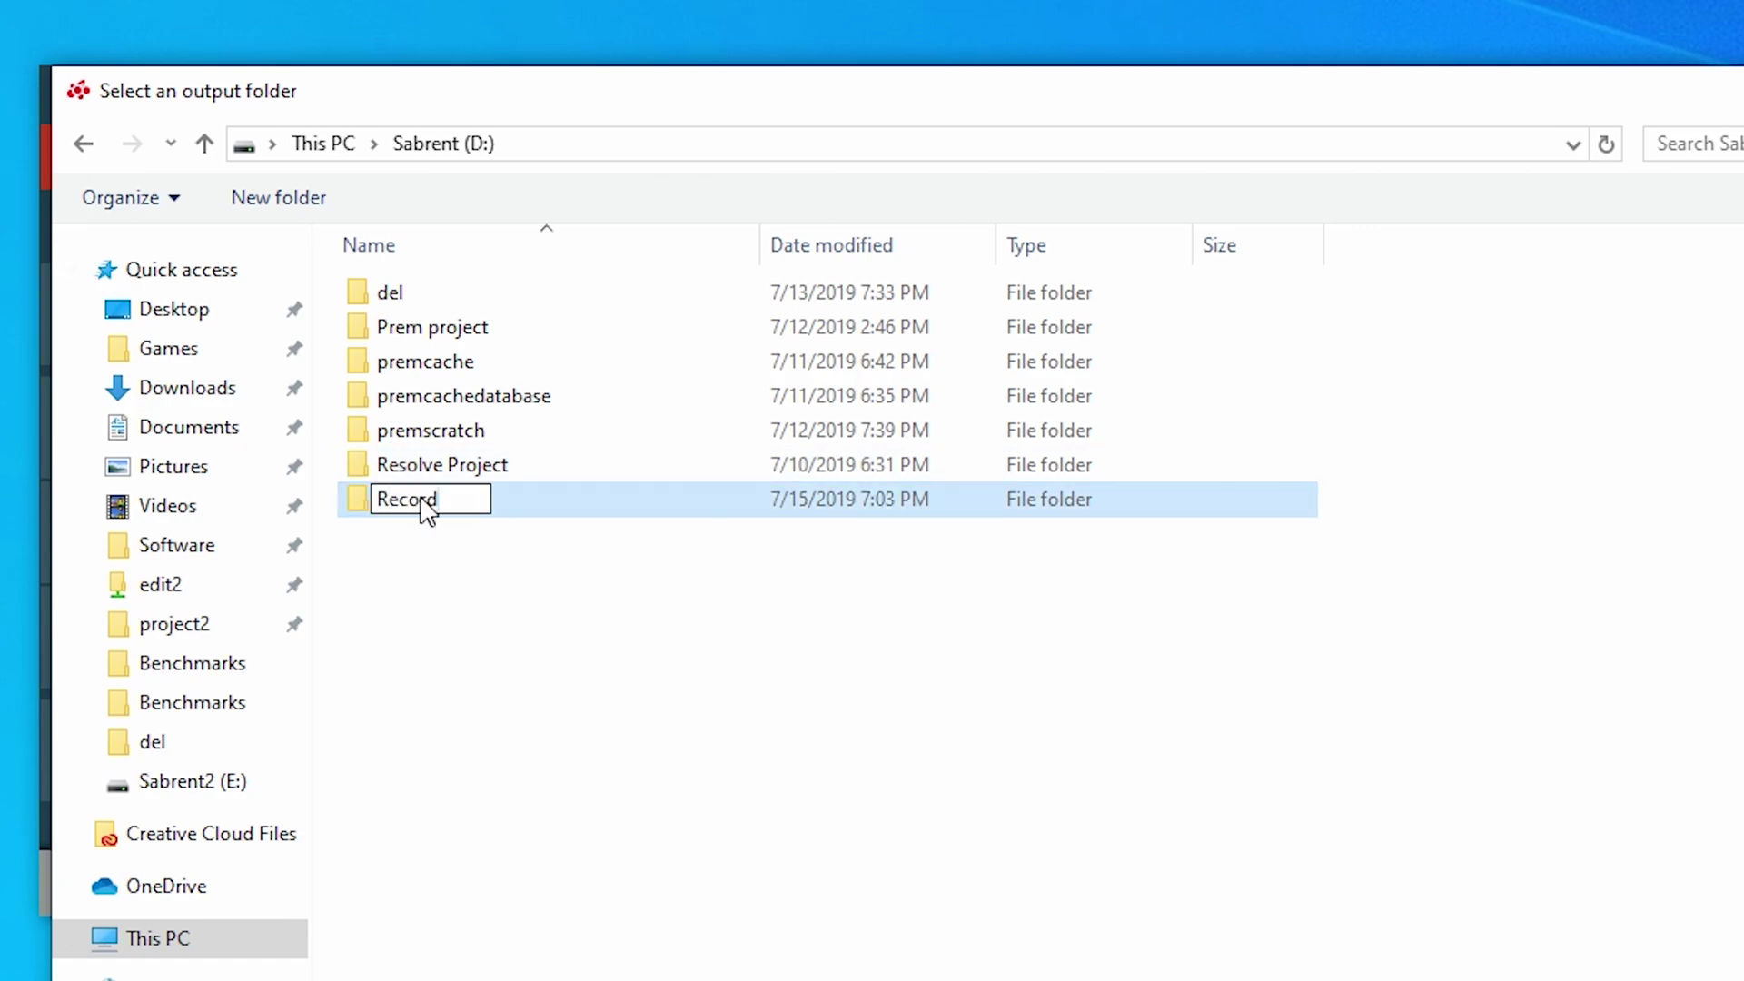
Keep recordings saving to Videos\Radeon ReLive and close the folder picker
click(219, 507)
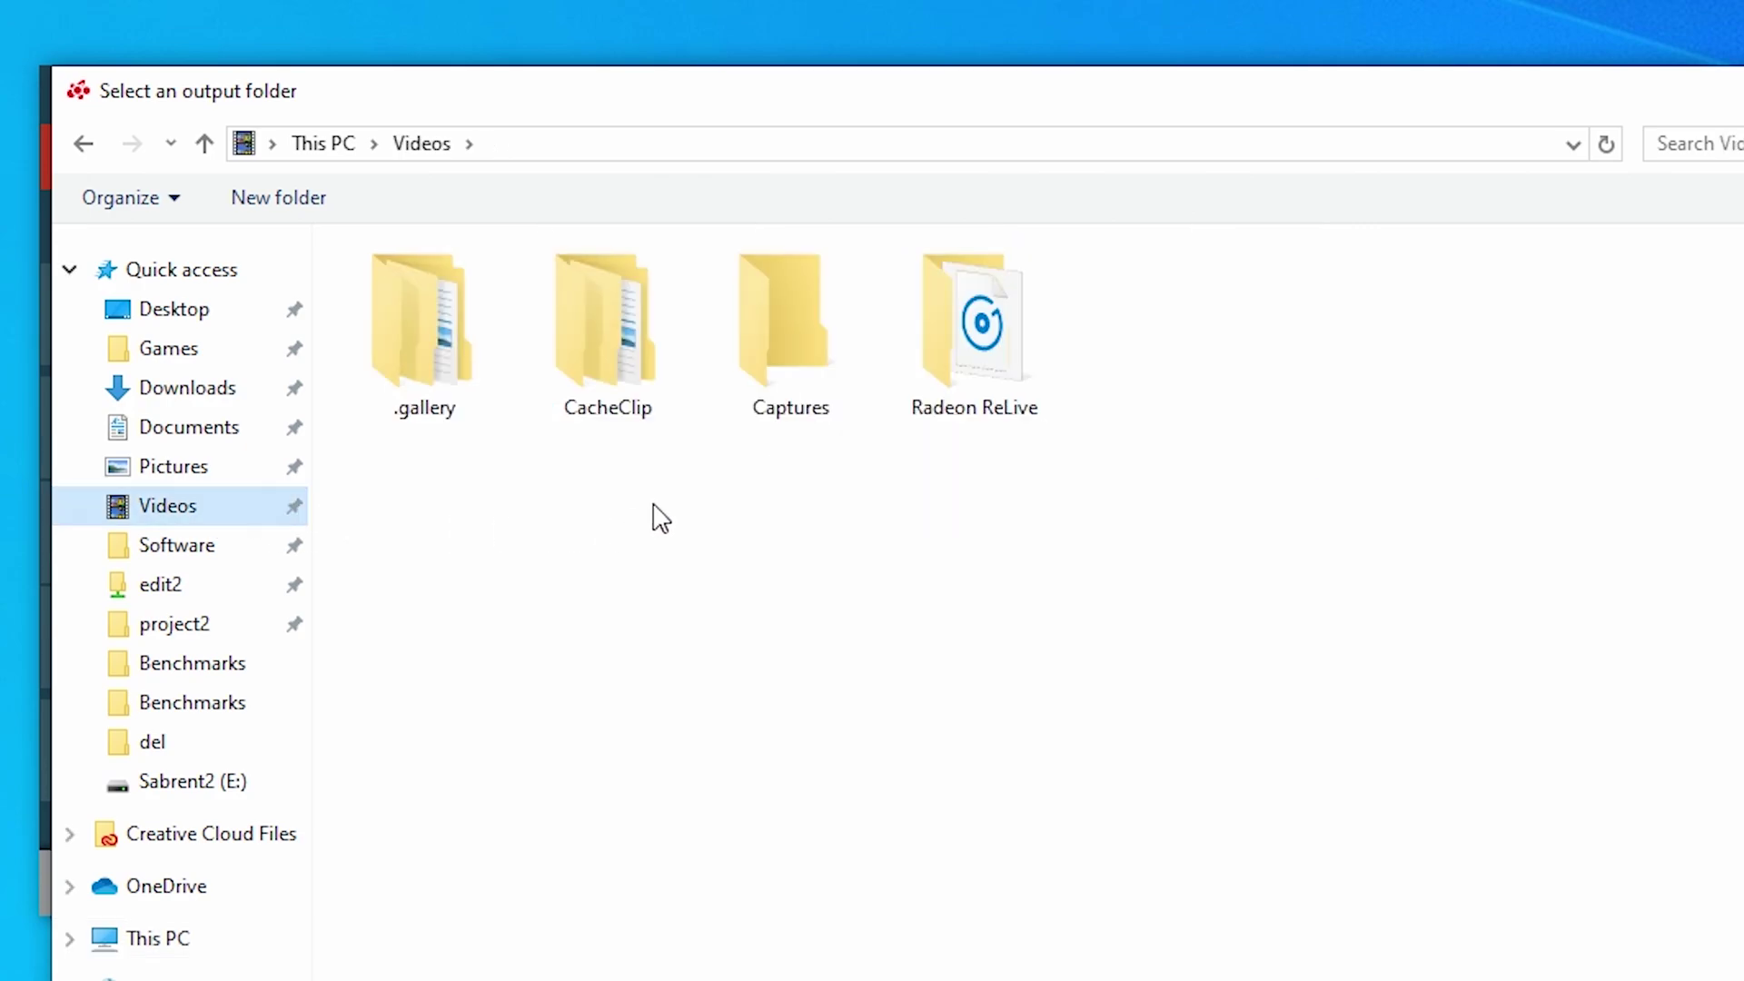
double_click(917, 368)
key(alt+Left)
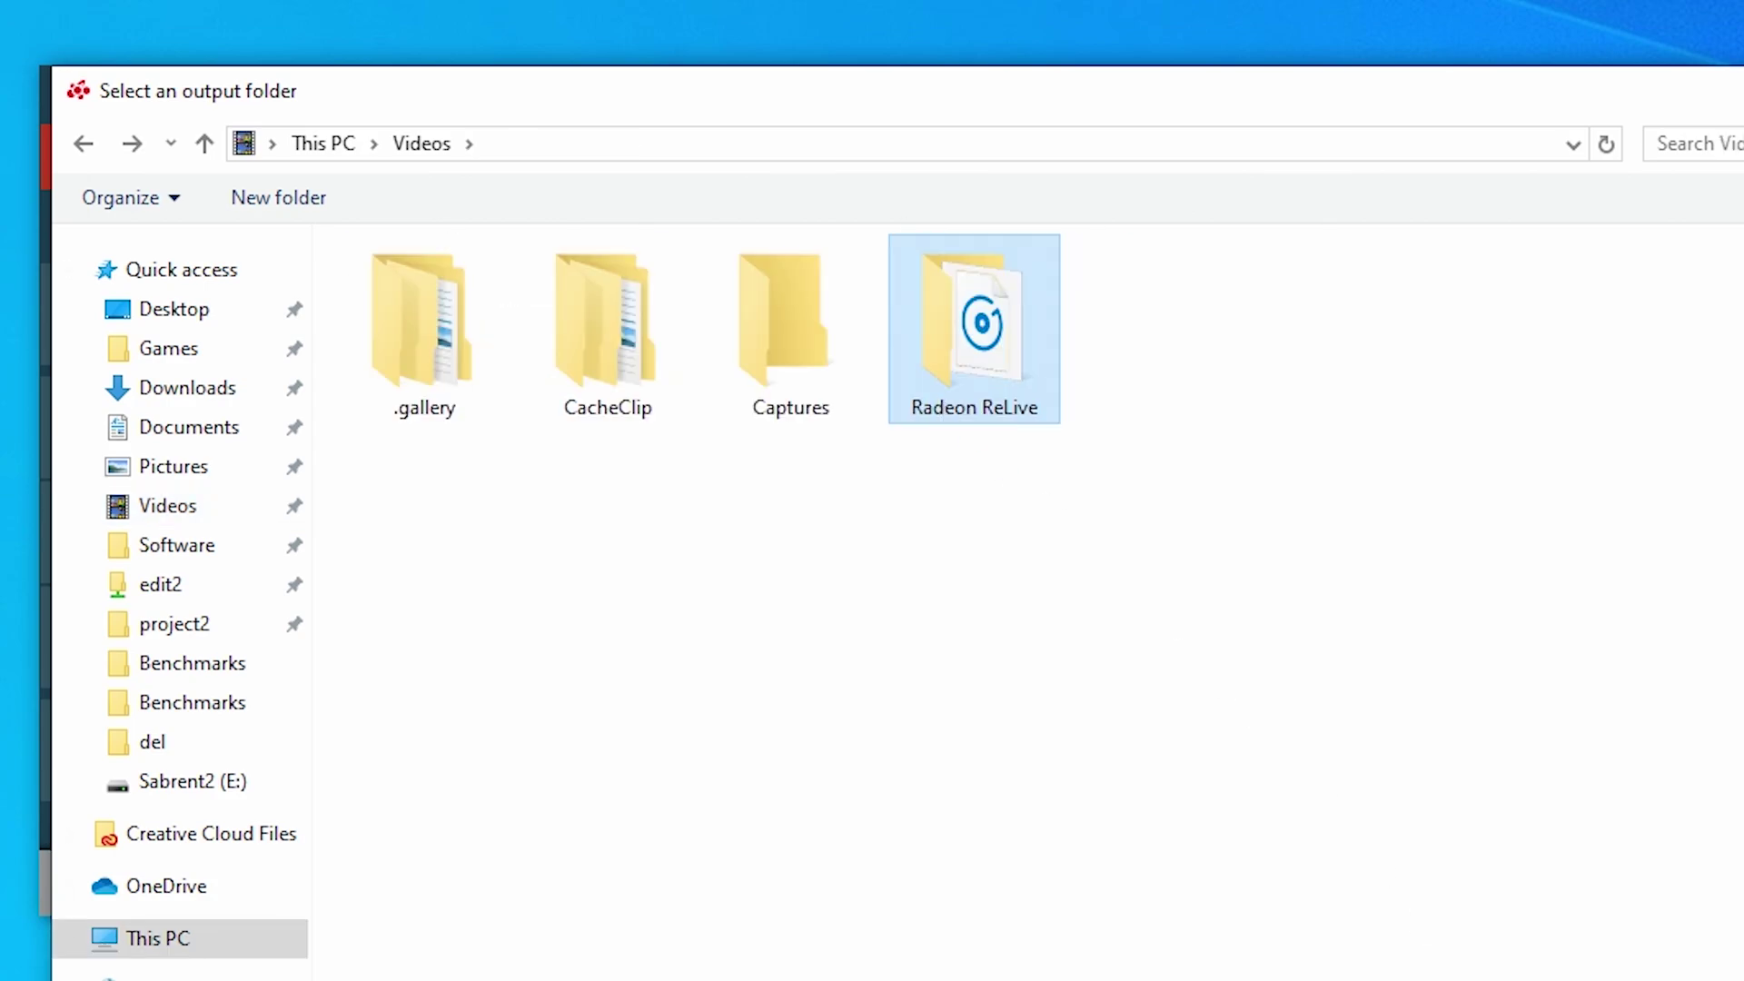
key(Return)
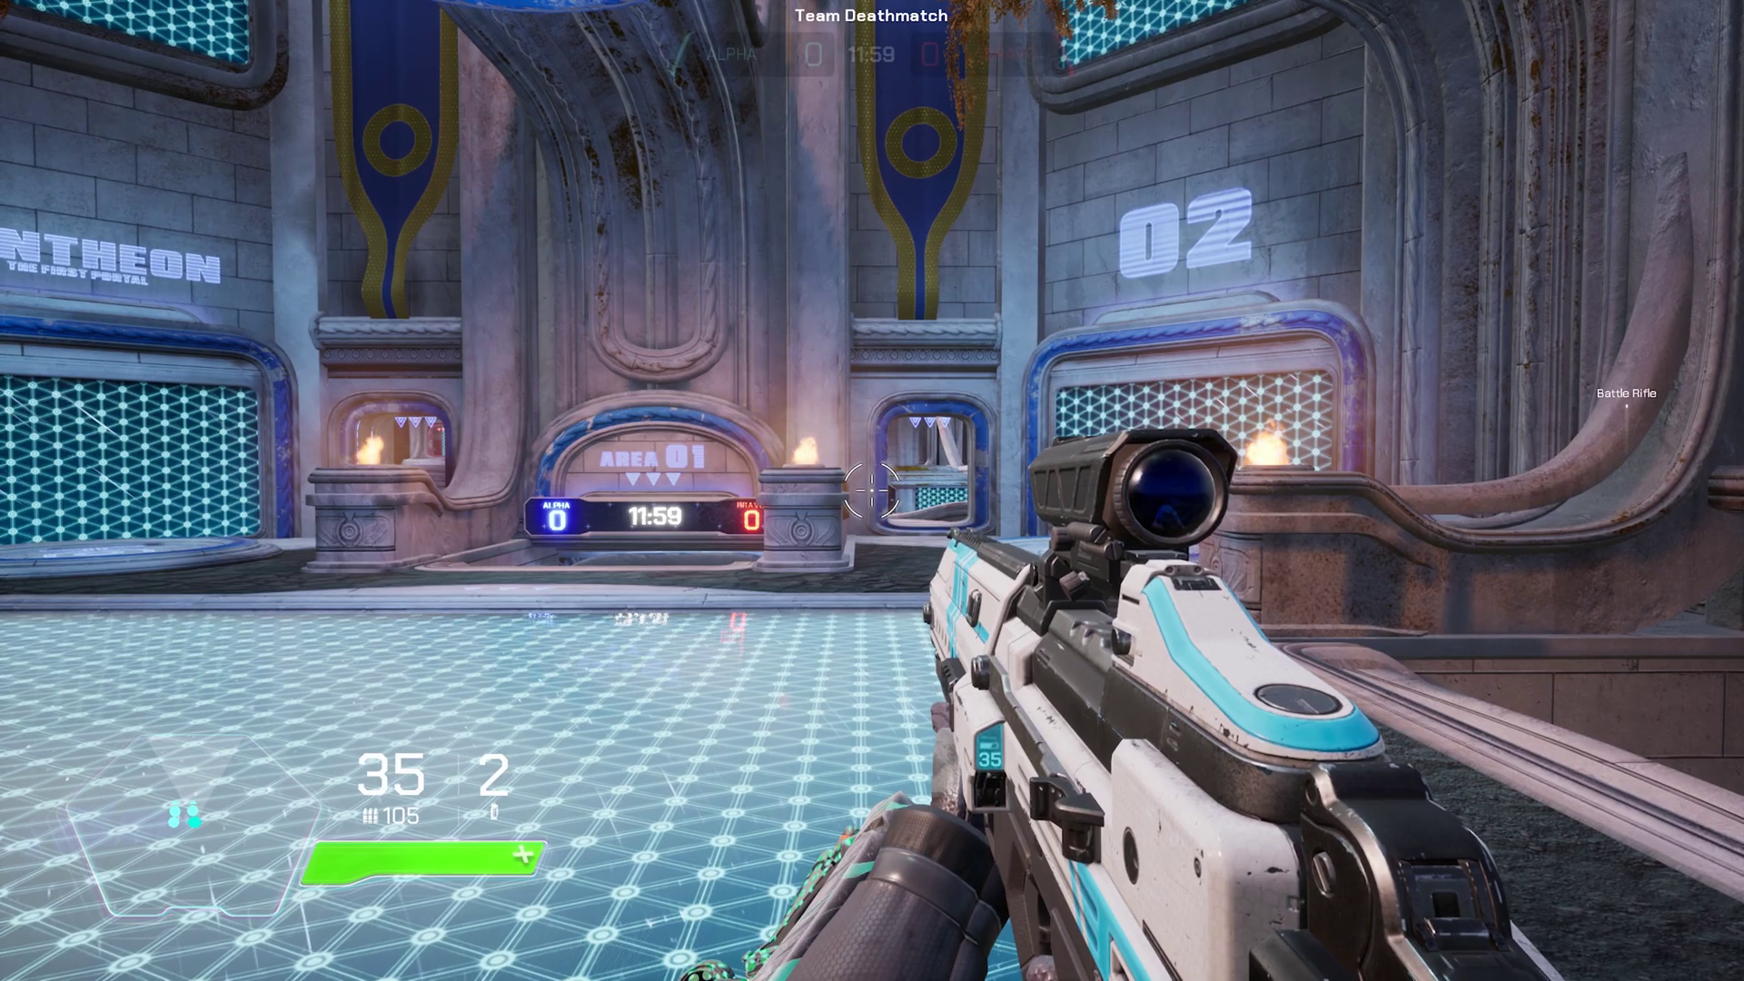
Start recording Splitgate Team Deathmatch gameplay with the Ctrl+Shift+R hotkey
key(ctrl+shift+r)
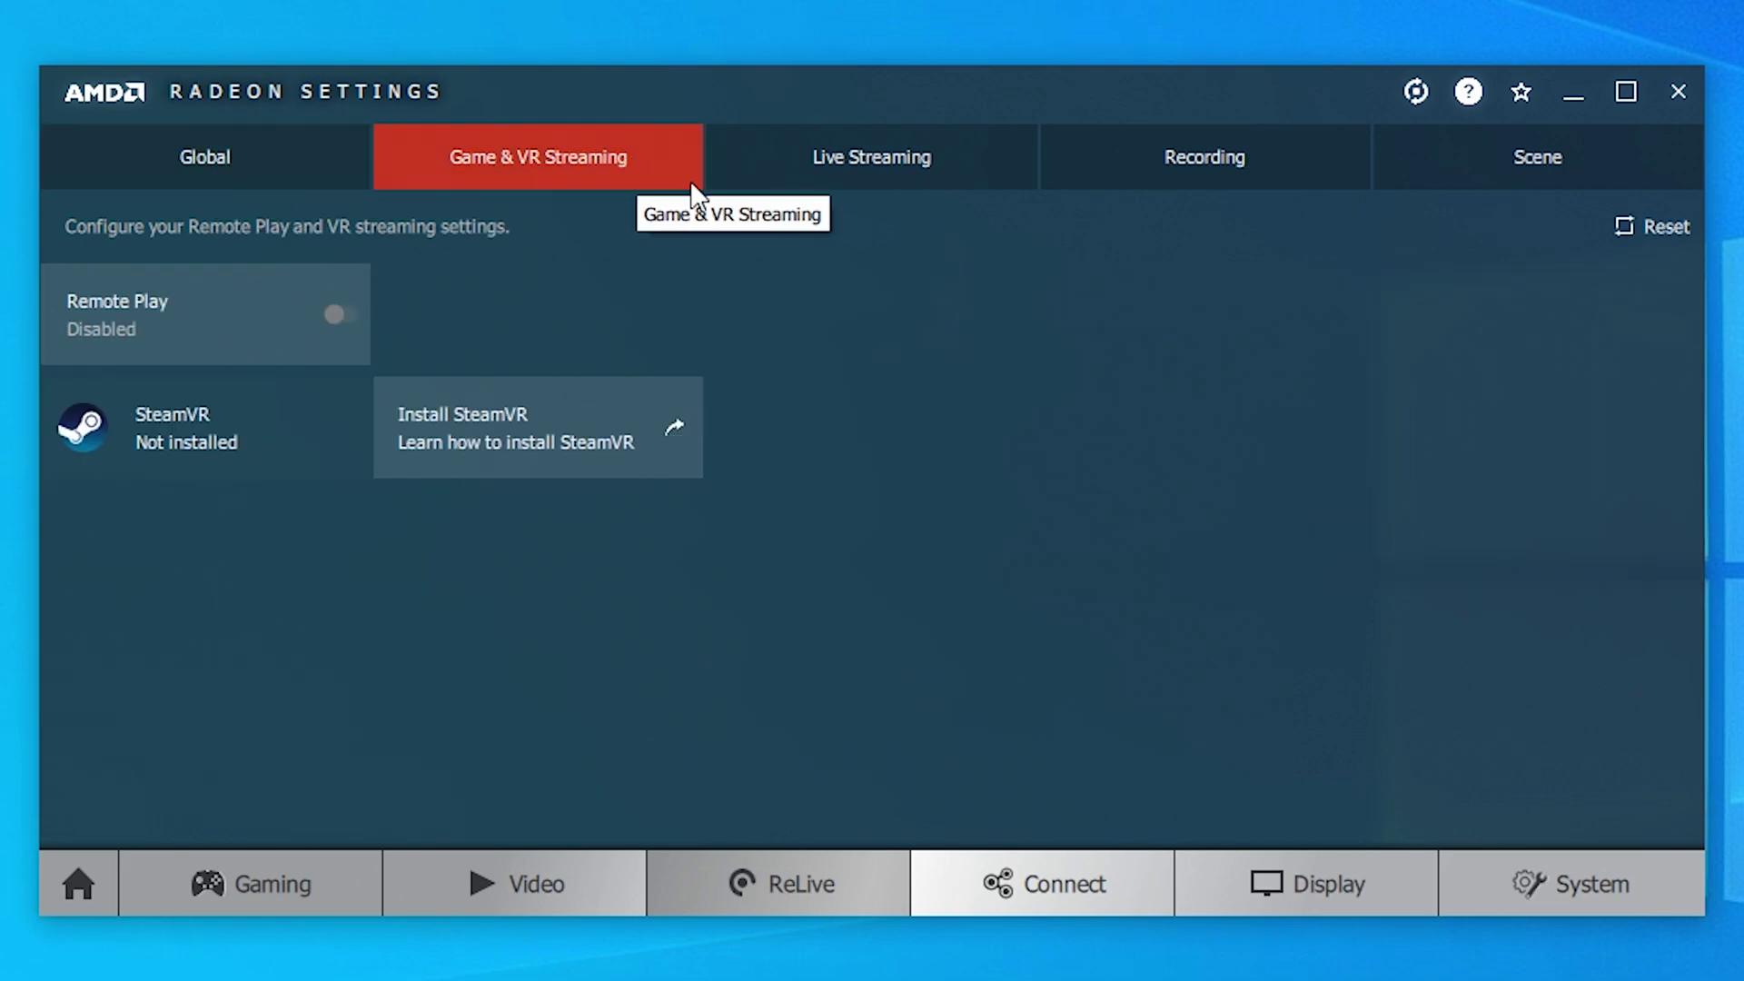
Set Max Recording Bitrate to about 54 Mbps on the Live Streaming Recording tab
click(790, 185)
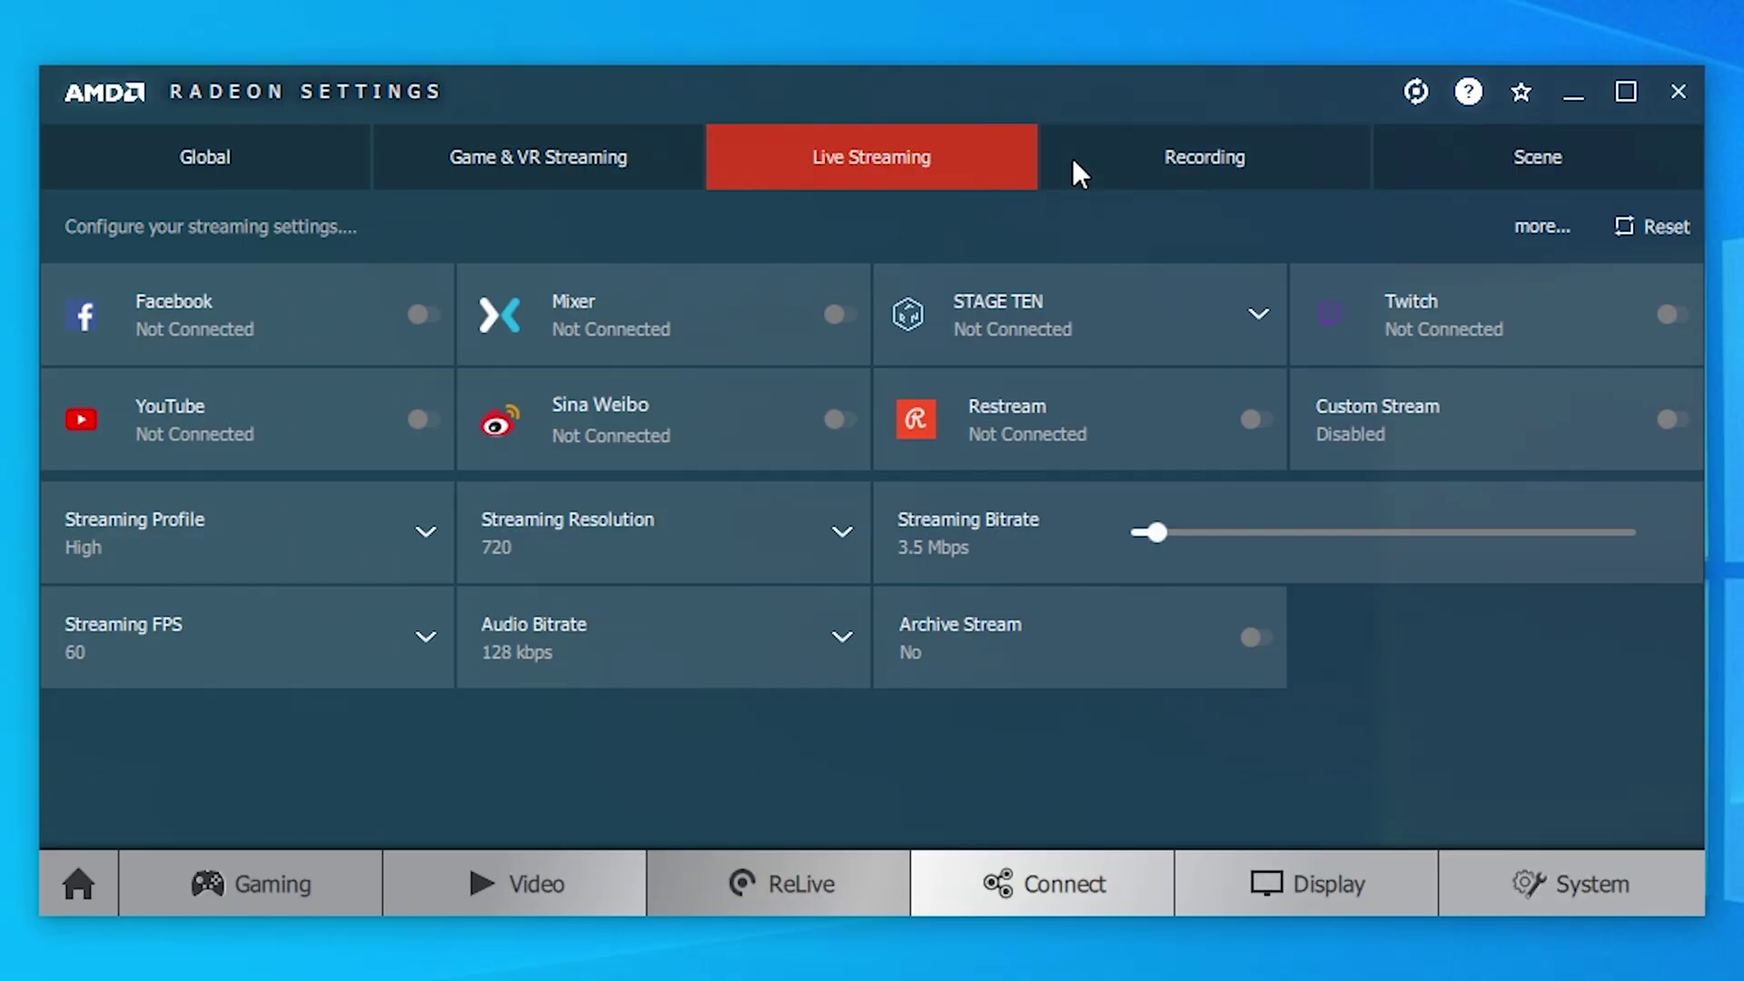
click(1073, 158)
drag(1298, 374, 1623, 376)
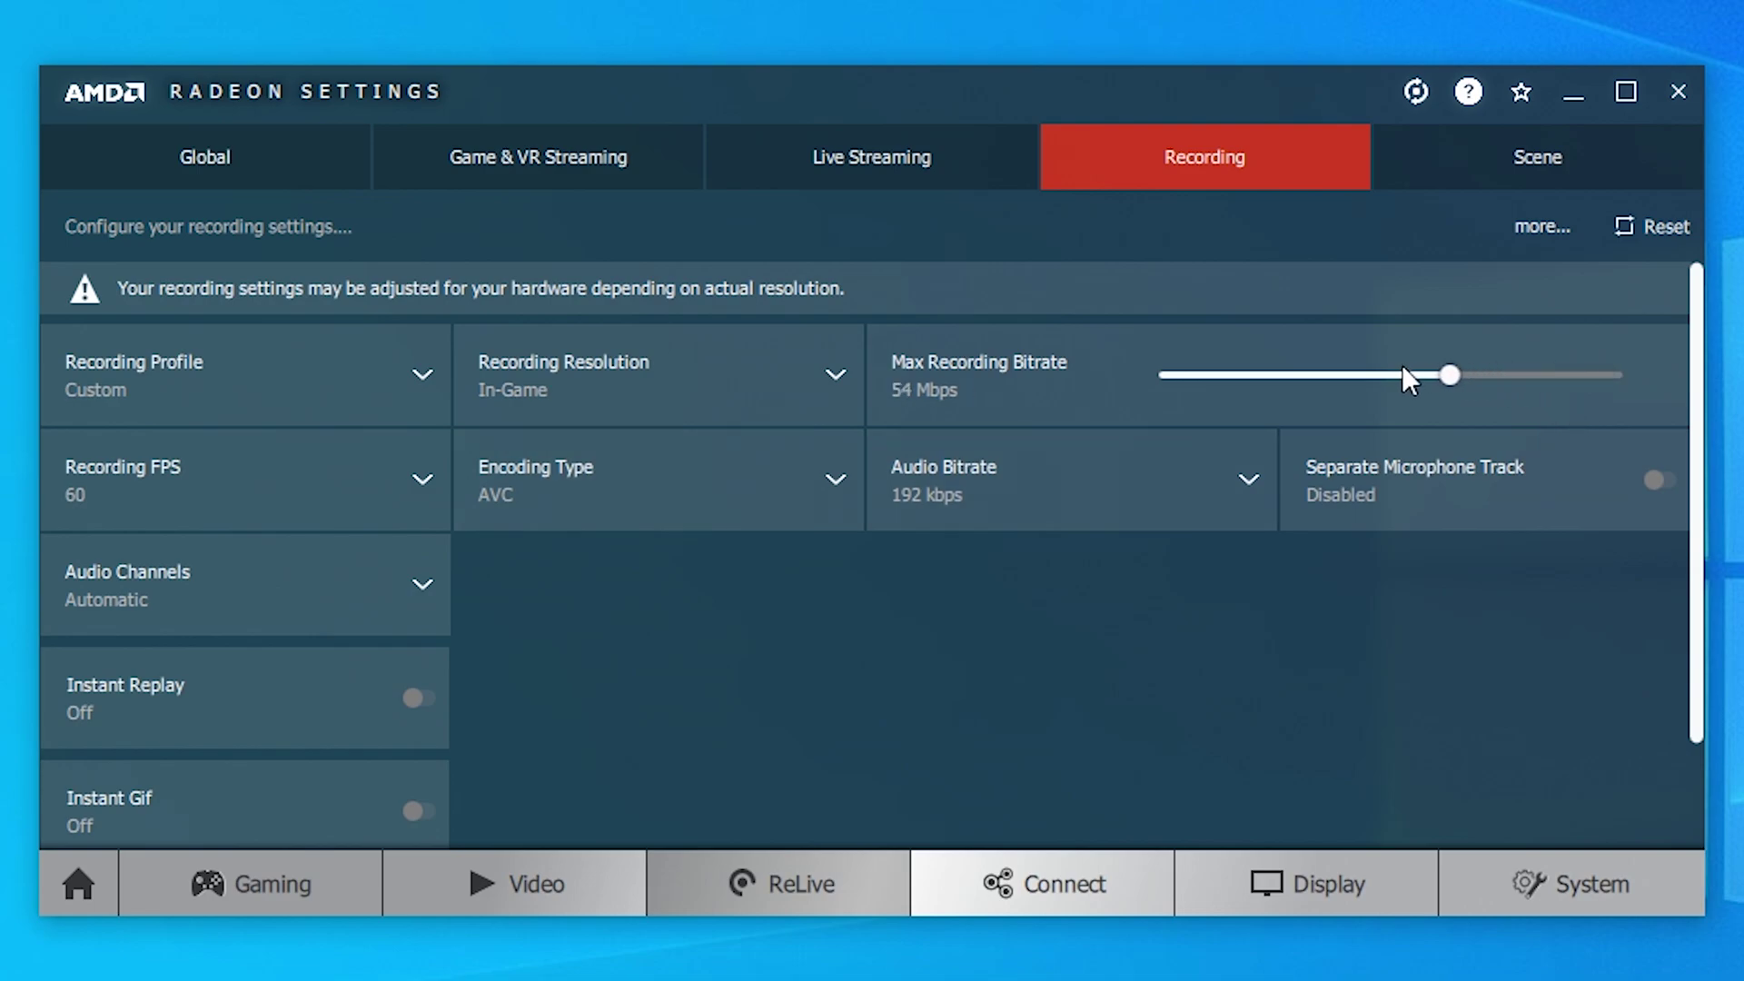
Set the ReLive recording resolution to 1440 in the global settings
click(334, 168)
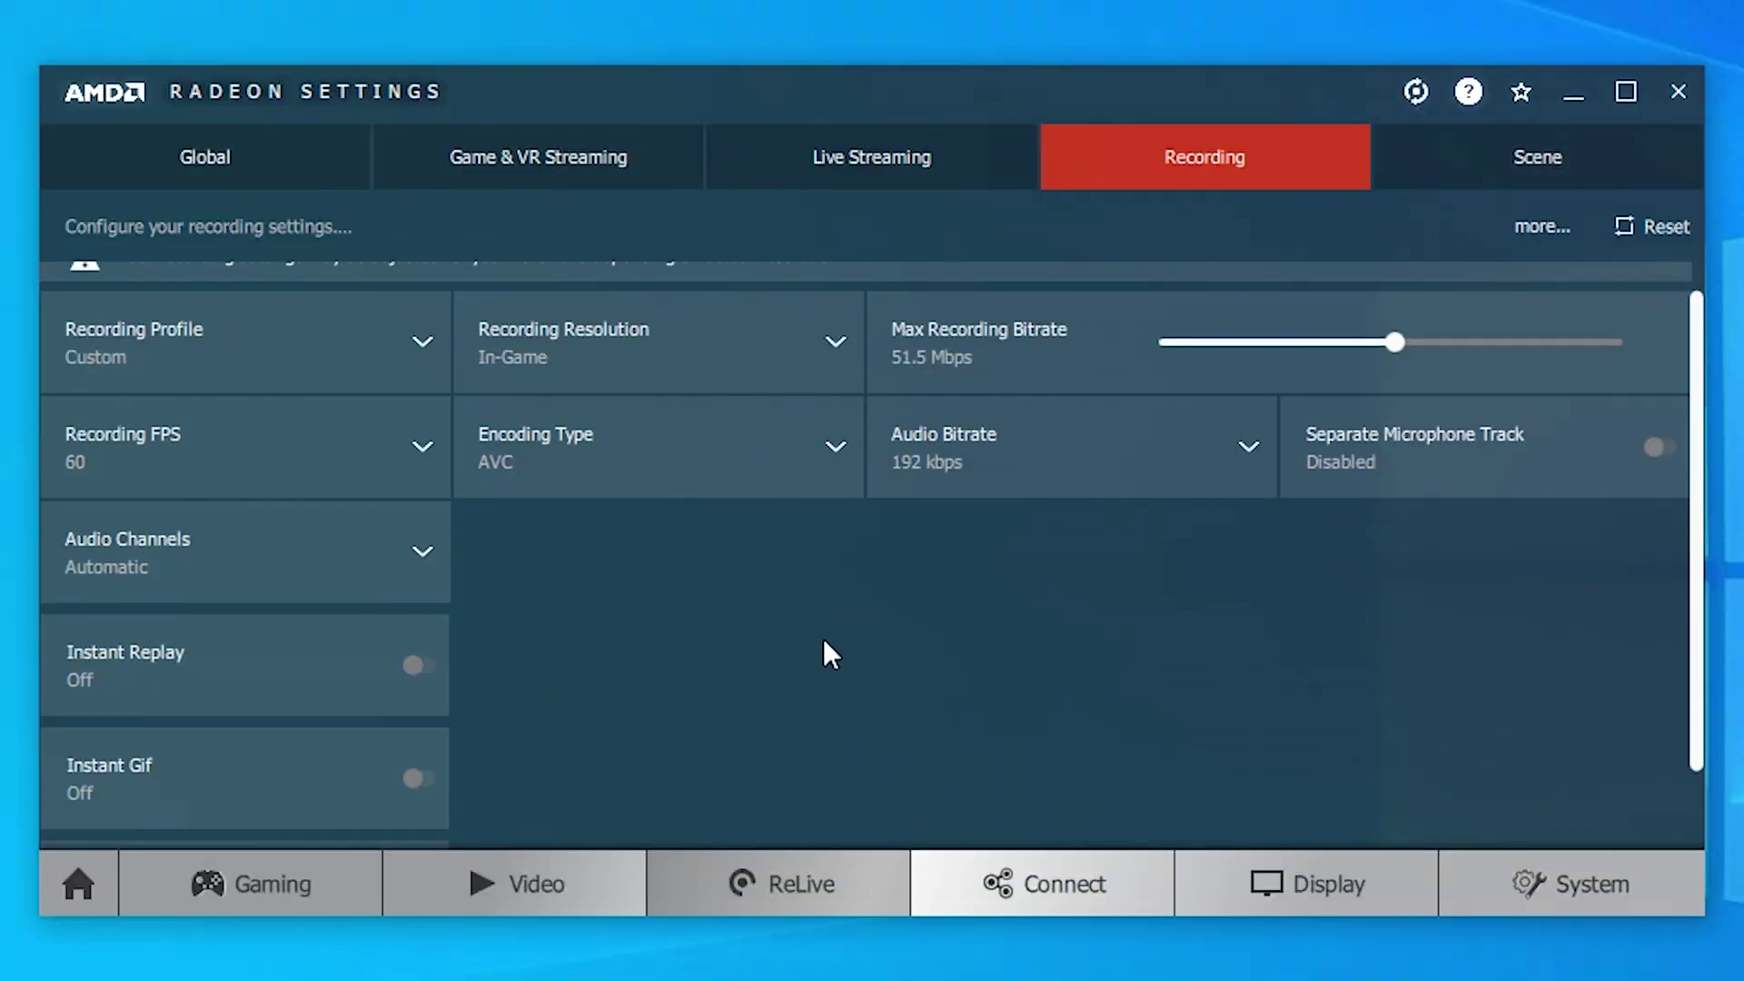
scroll(824, 639, down, 1)
click(710, 314)
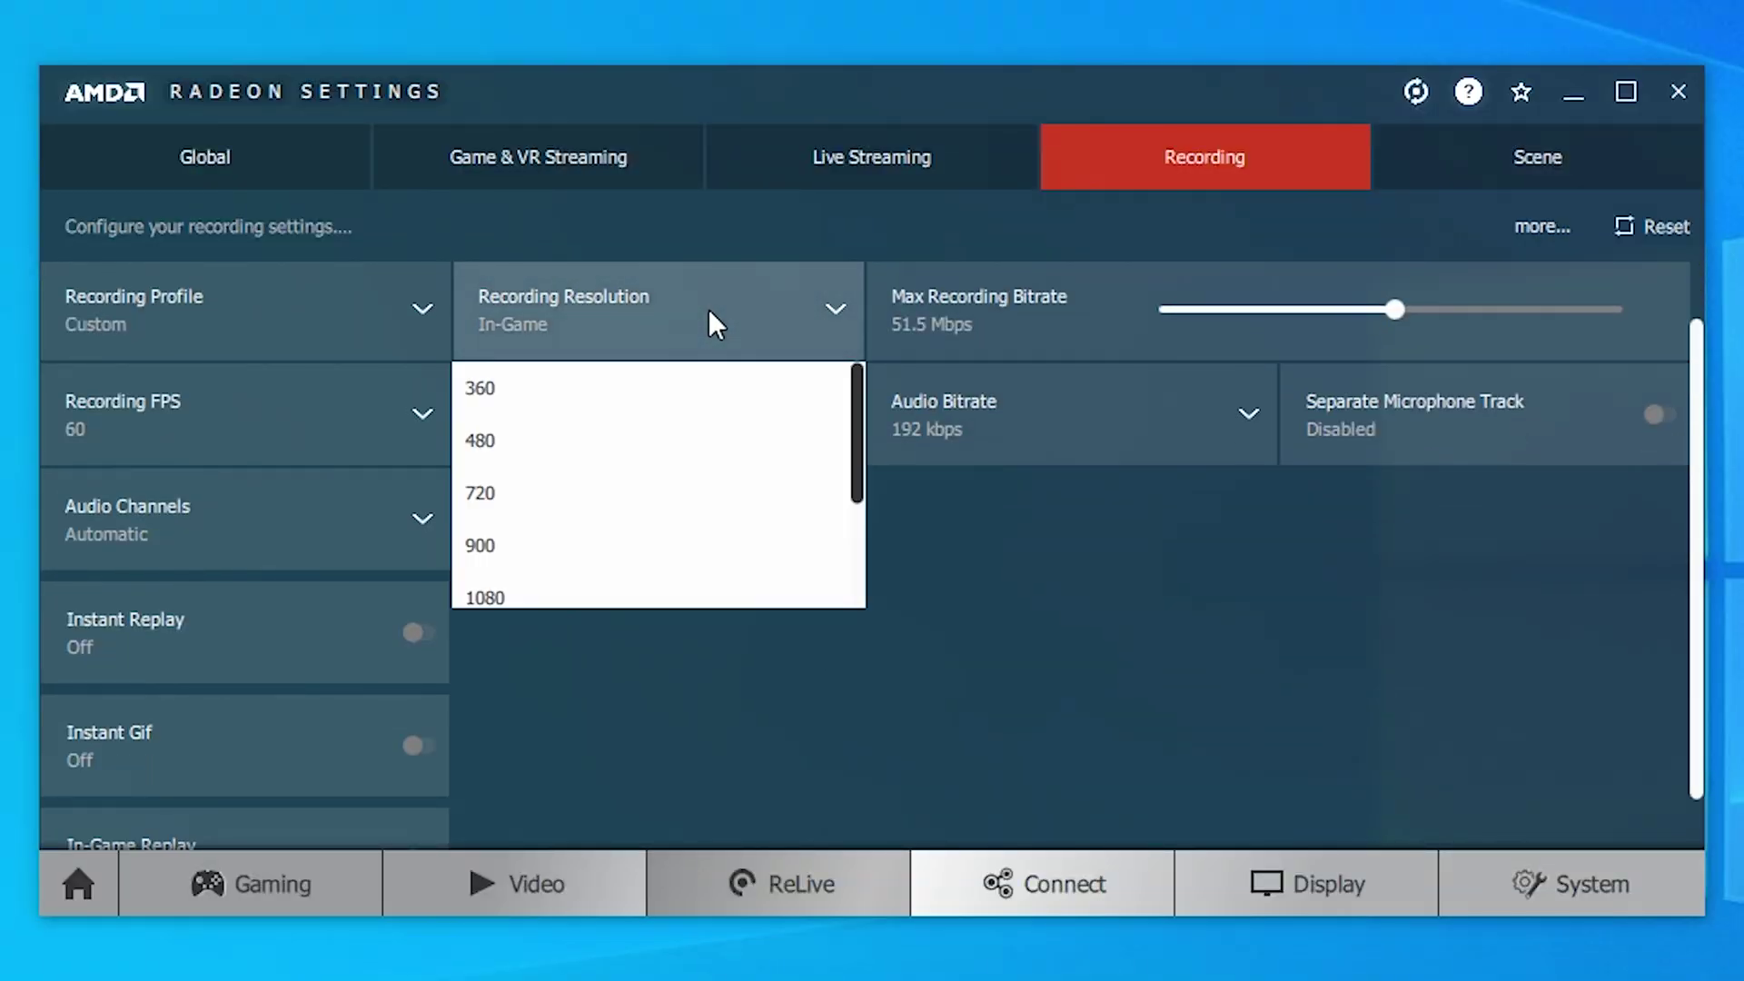
scroll(682, 474, down, 1)
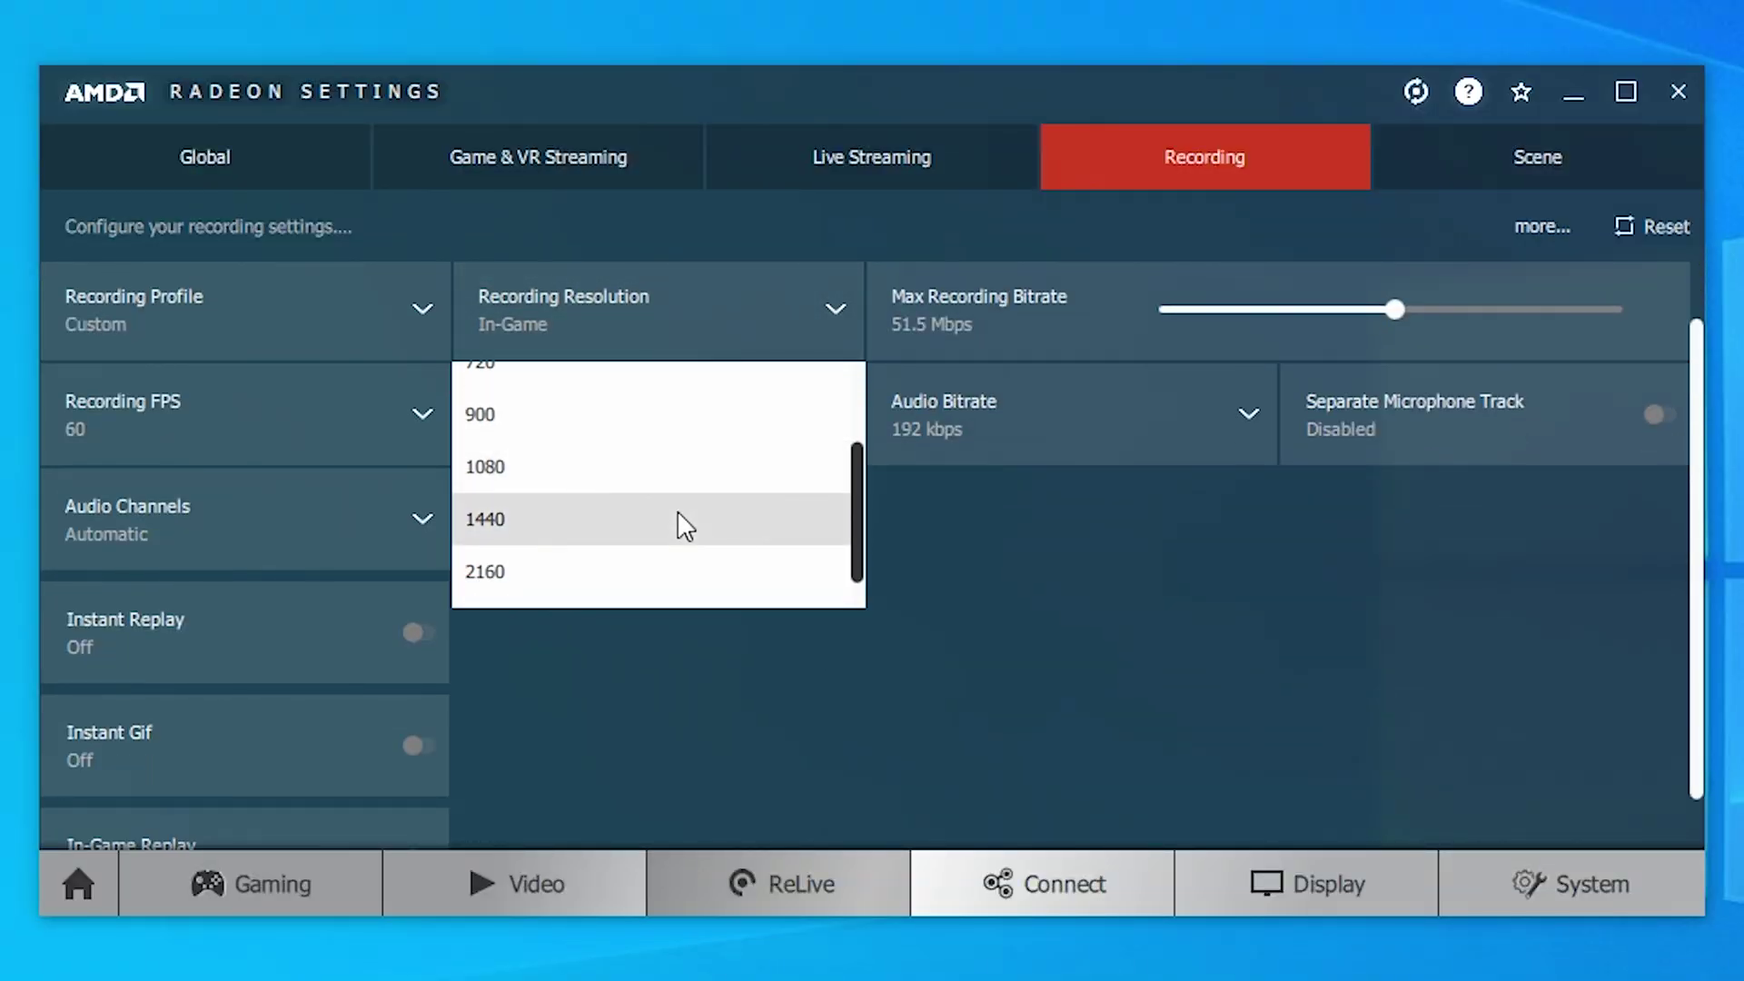
click(543, 519)
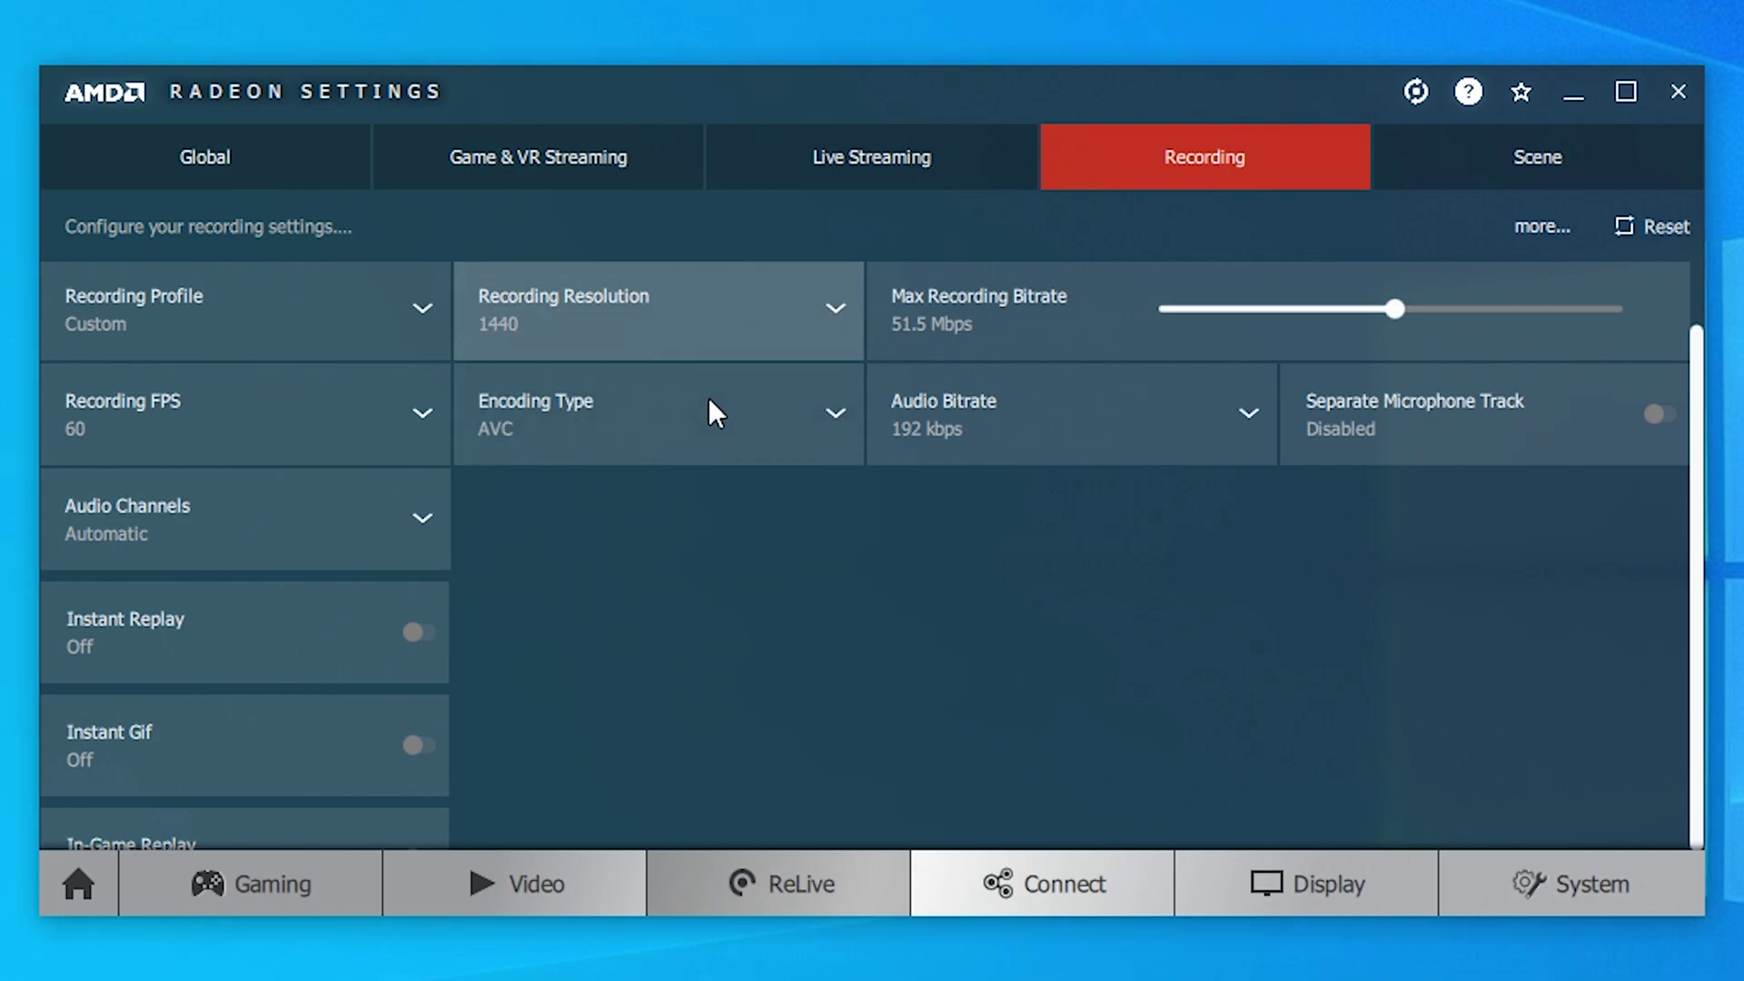
Choose HEVC encoding, 100 Mbps max bitrate, 320 kbps audio, and a separate microphone track
click(713, 414)
scroll(743, 575, up, 1)
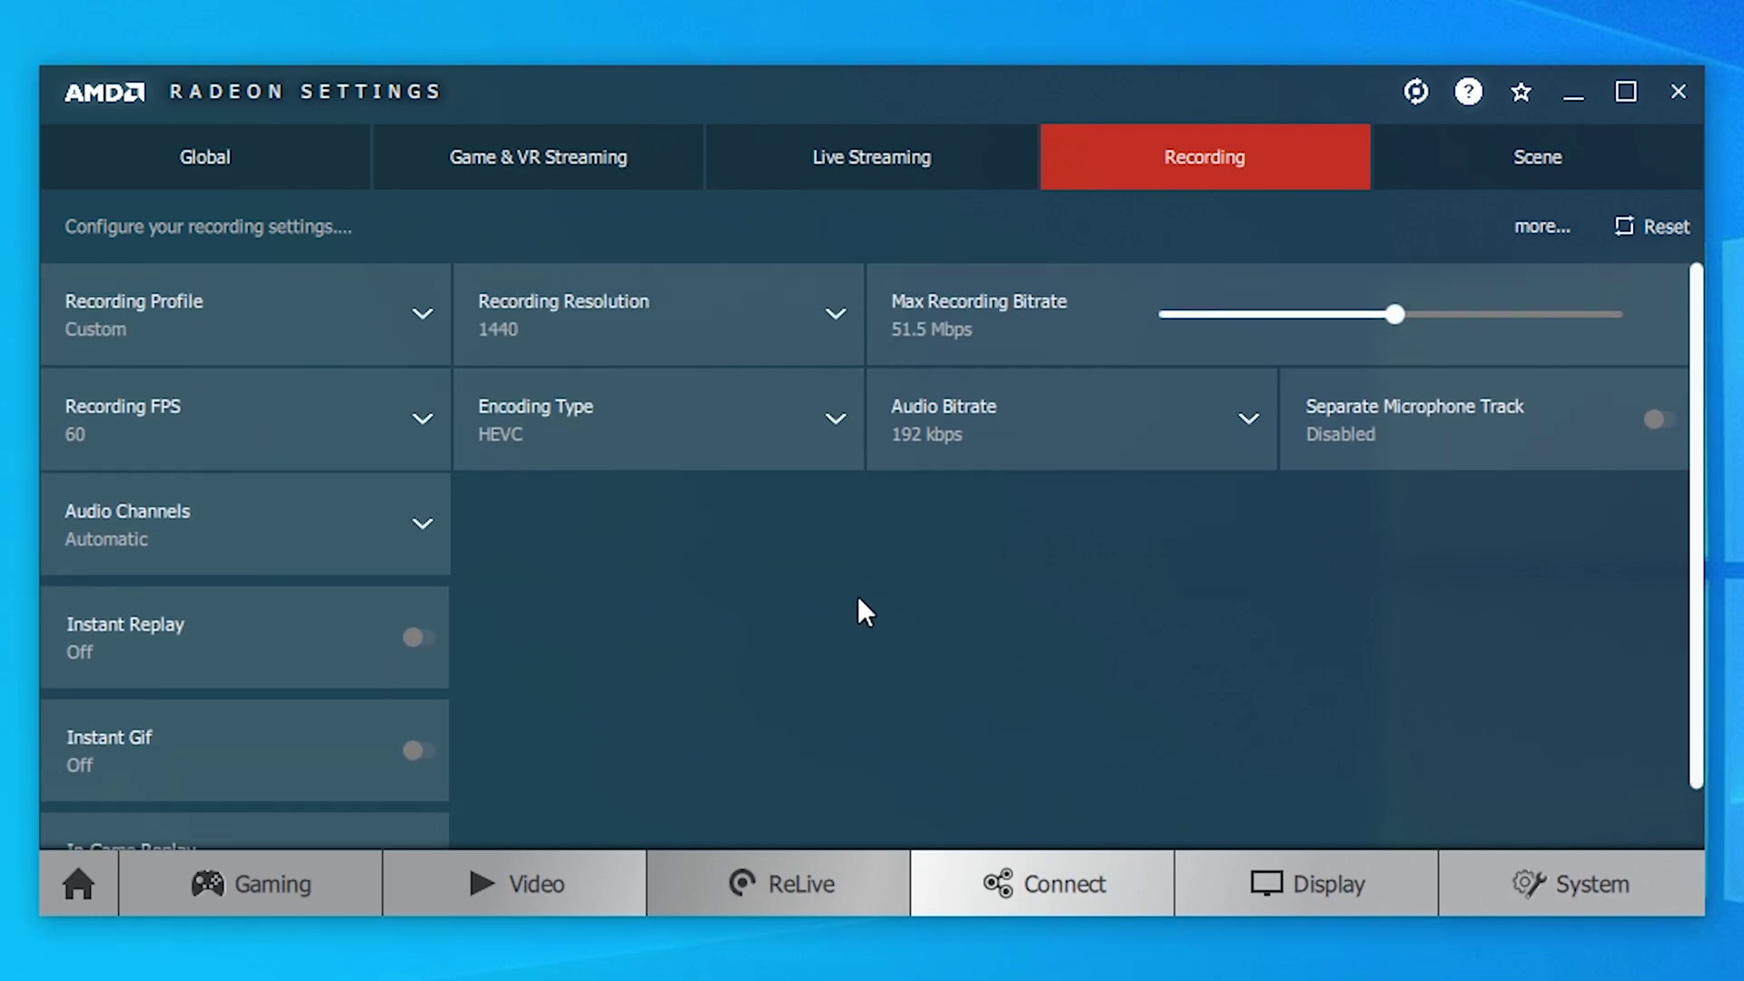
drag(1390, 315, 1733, 335)
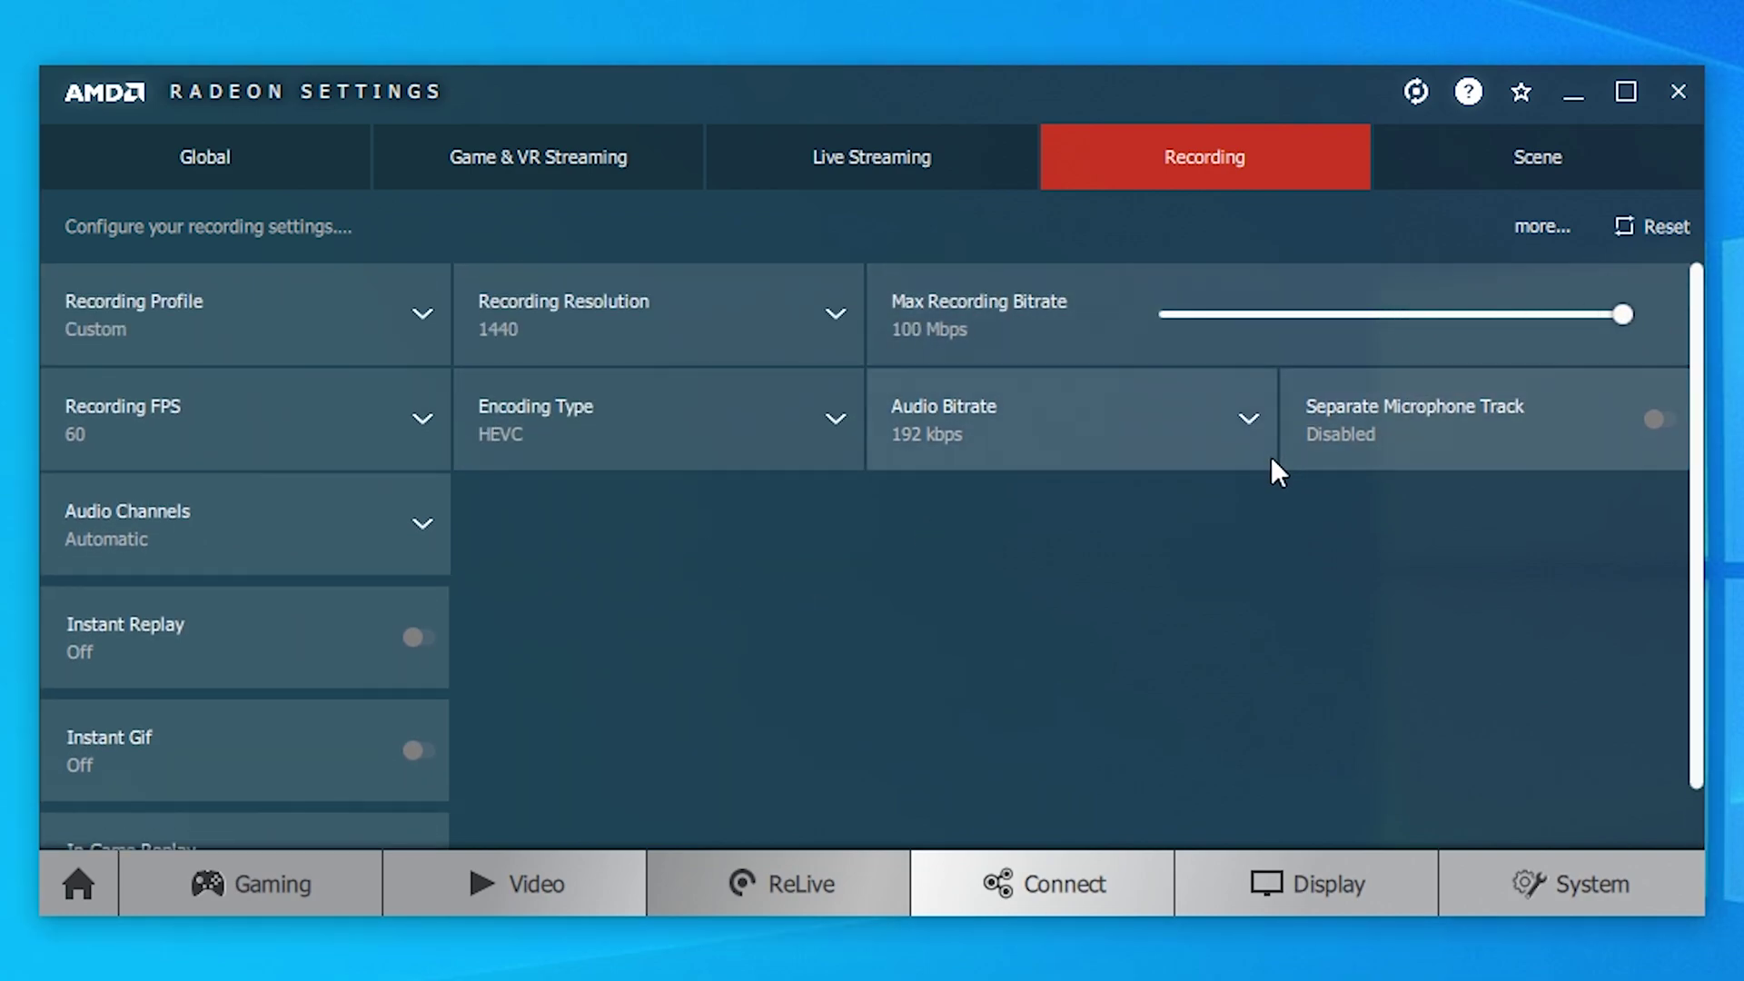
click(1247, 422)
scroll(1109, 651, down, 3)
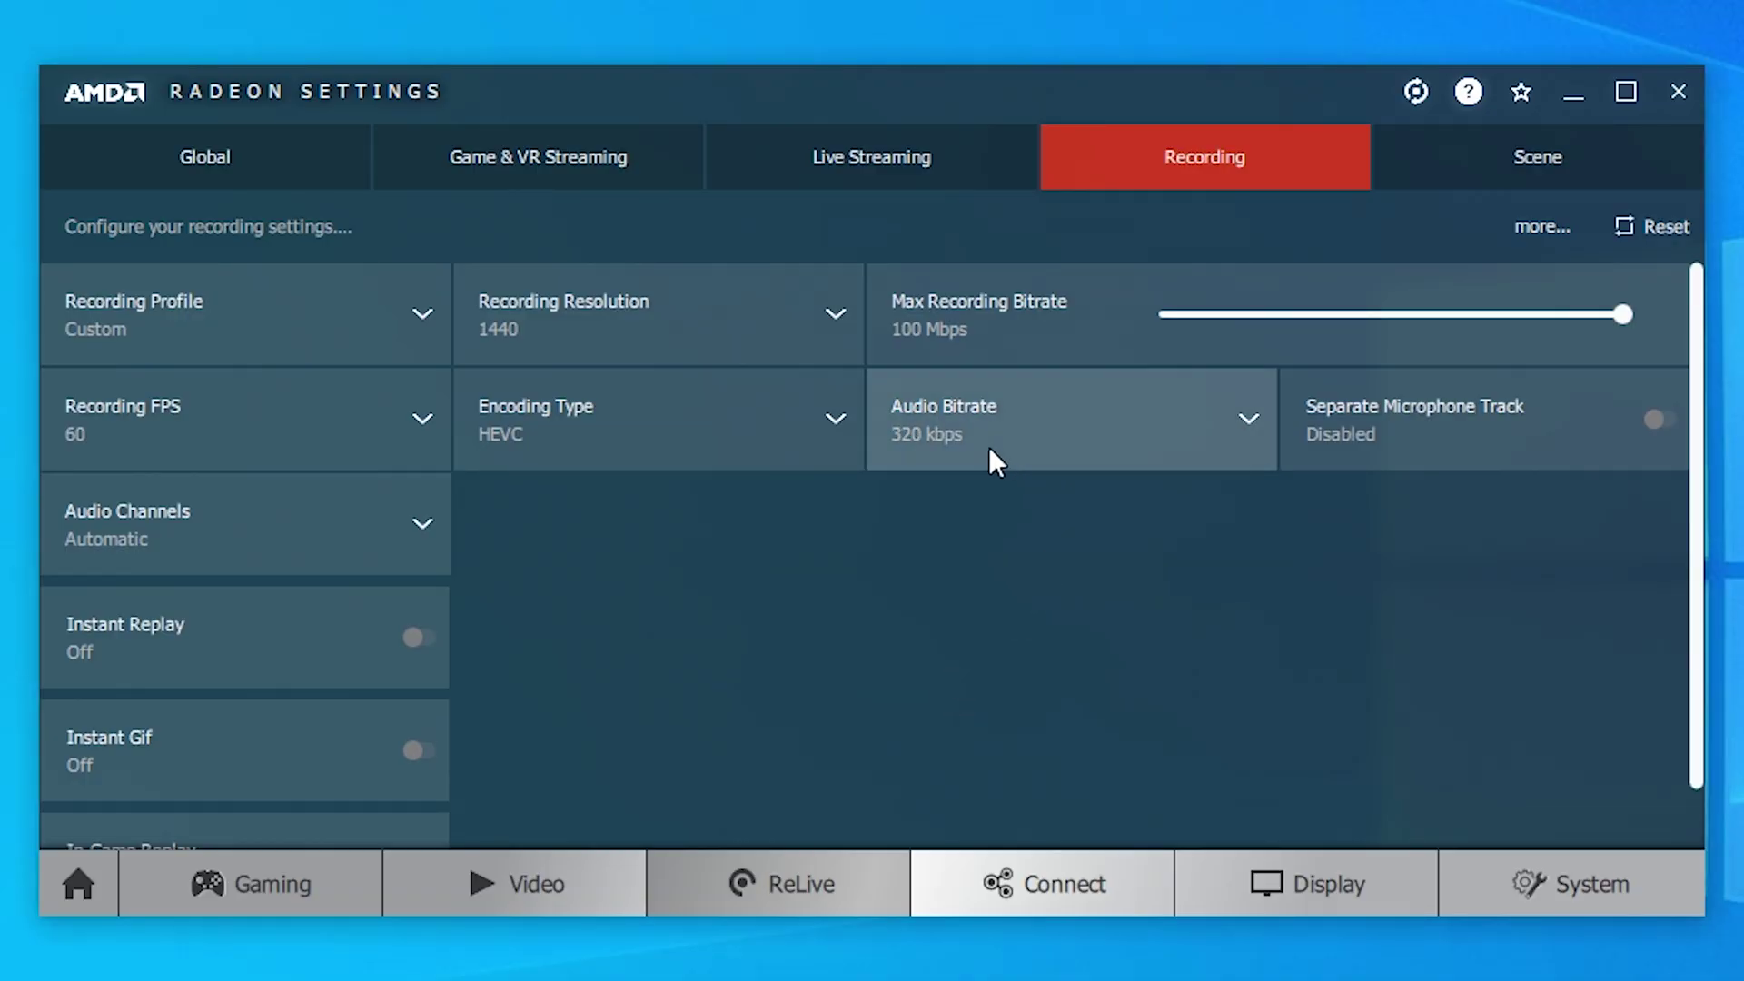
click(1647, 416)
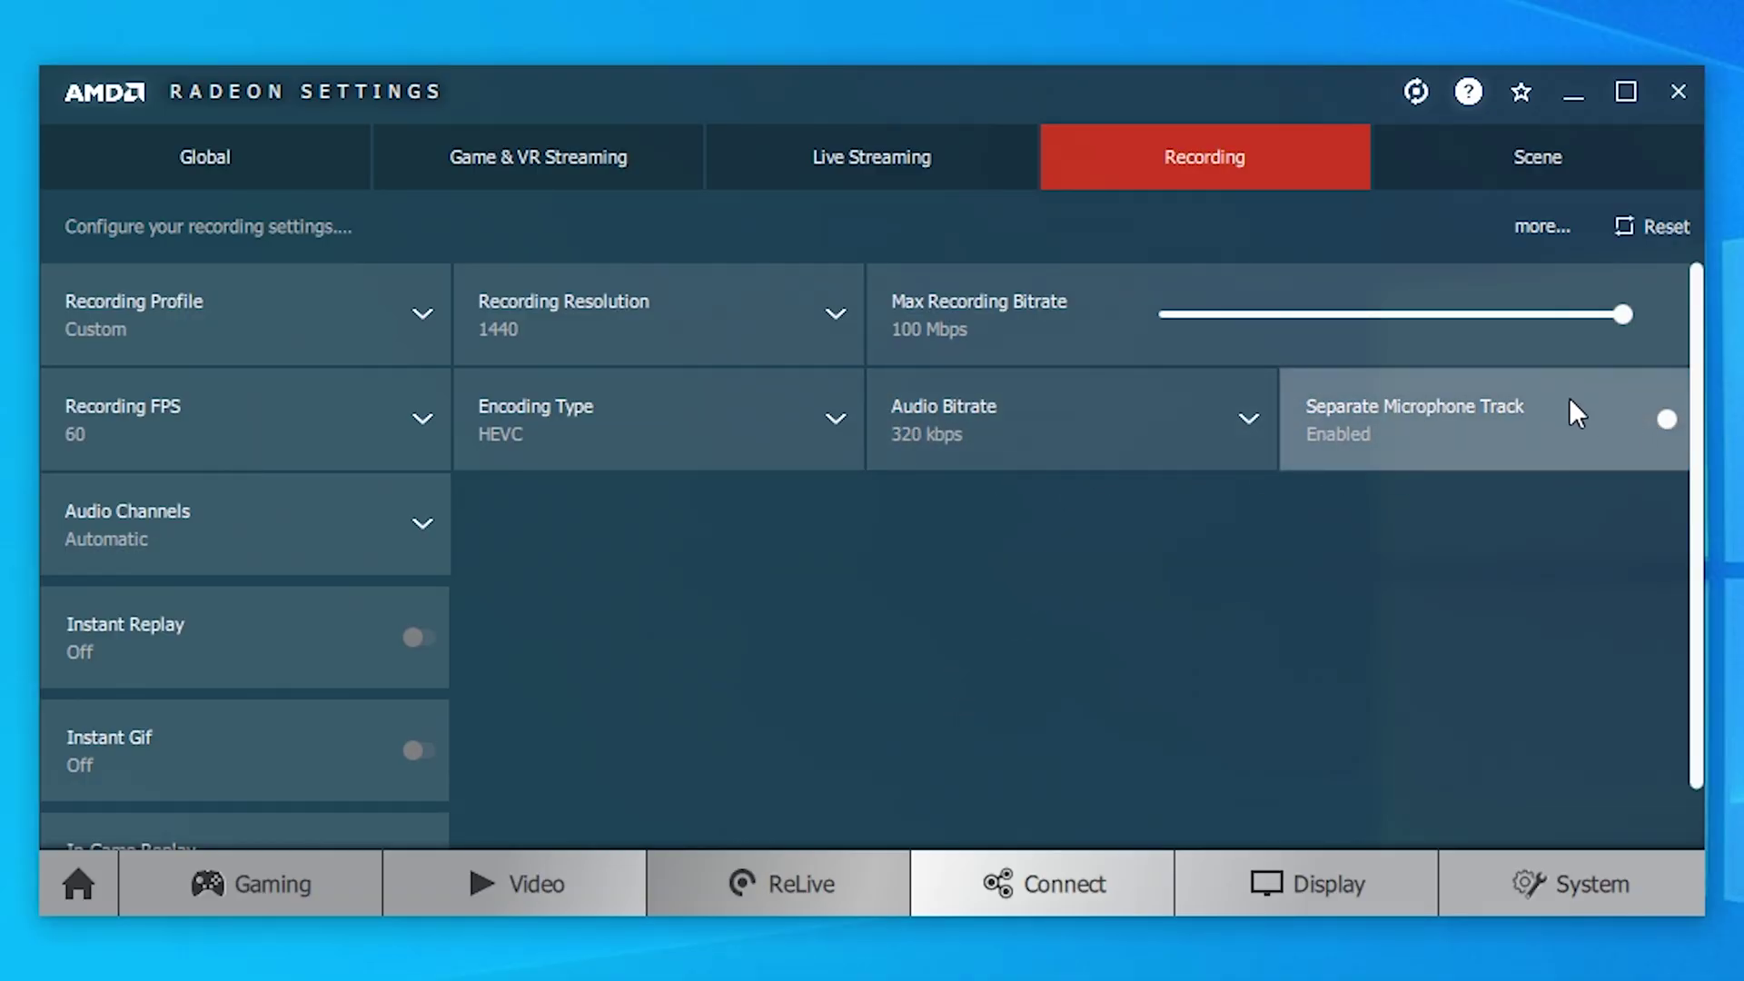
Choose Stereo for the recording's audio channels
click(334, 508)
click(293, 654)
scroll(561, 593, down, 1)
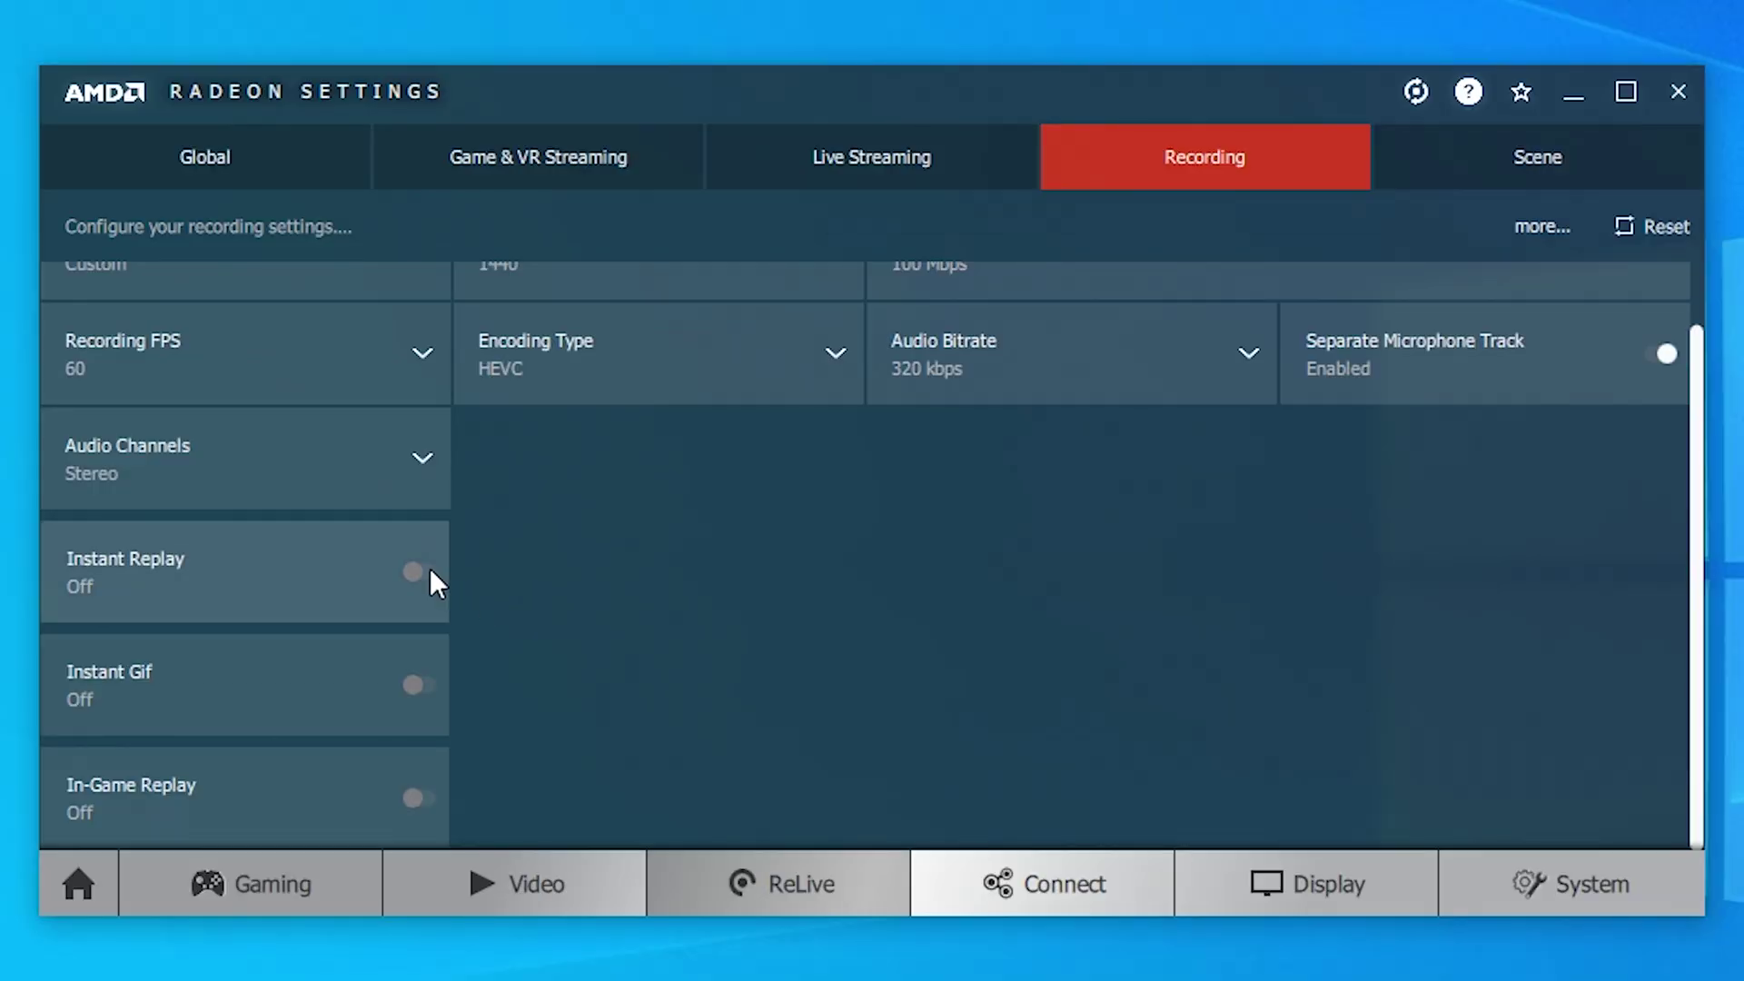
Turn on Instant Replay with a longer duration, keeping the buffer on Disk Storage
click(424, 567)
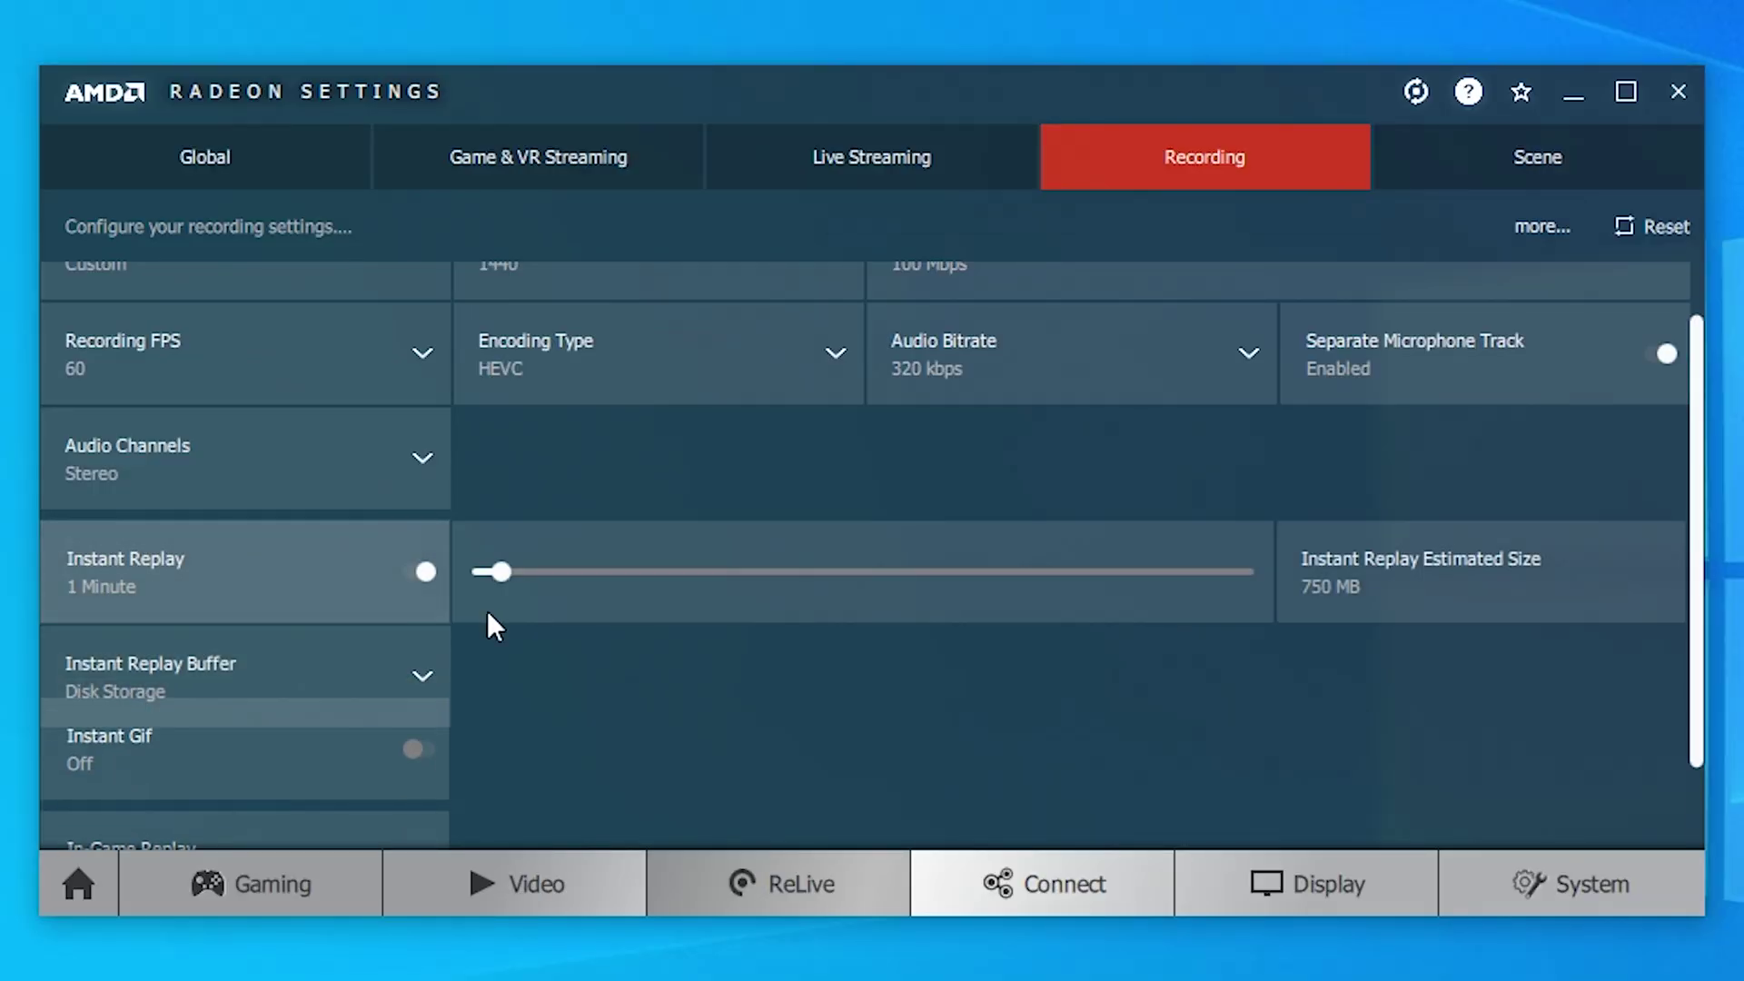
drag(498, 578, 548, 578)
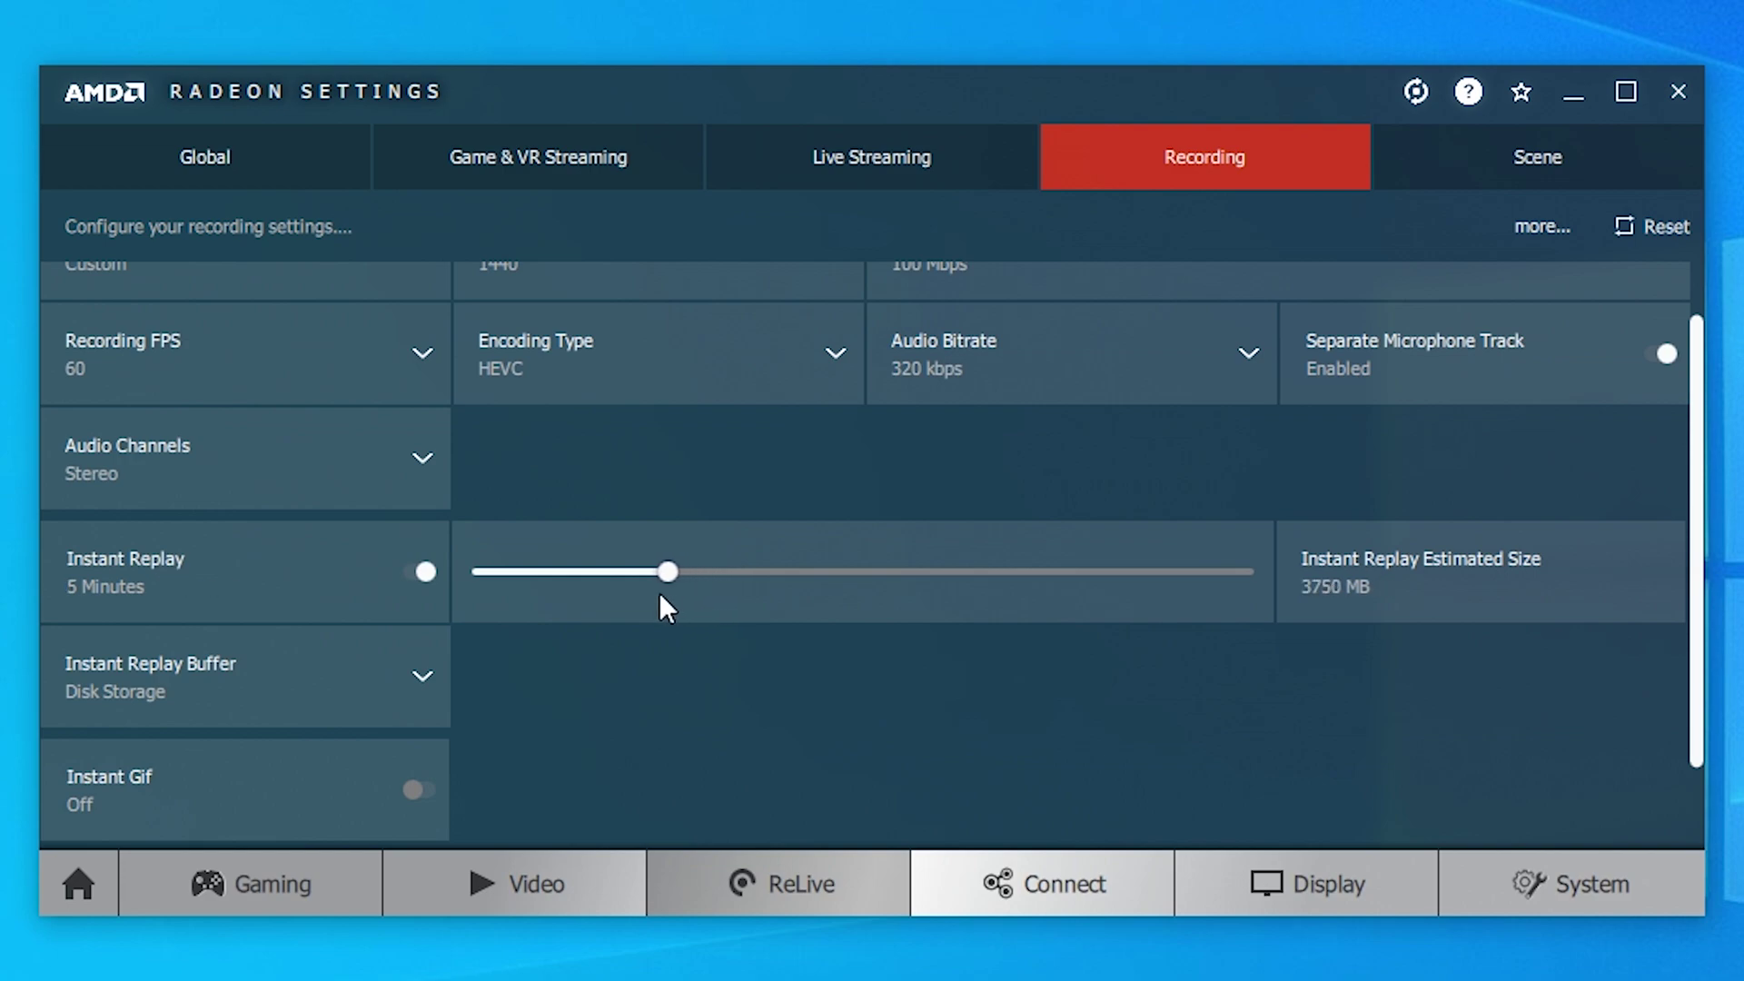
click(420, 678)
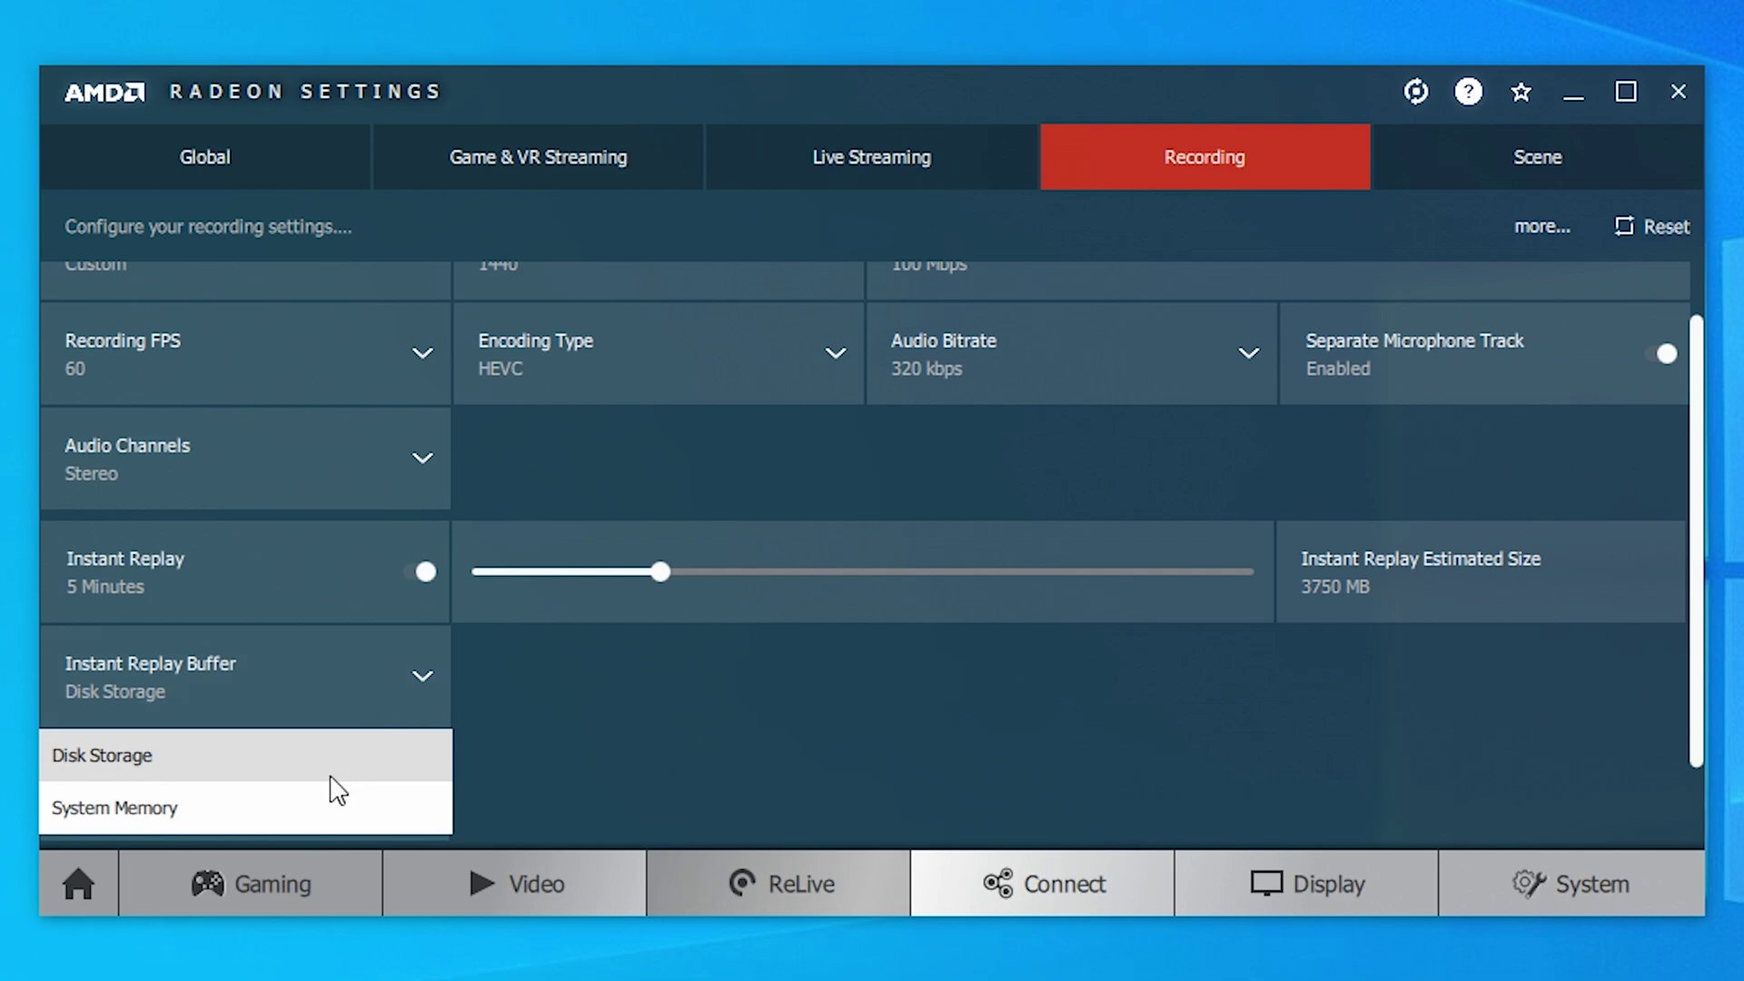
click(250, 763)
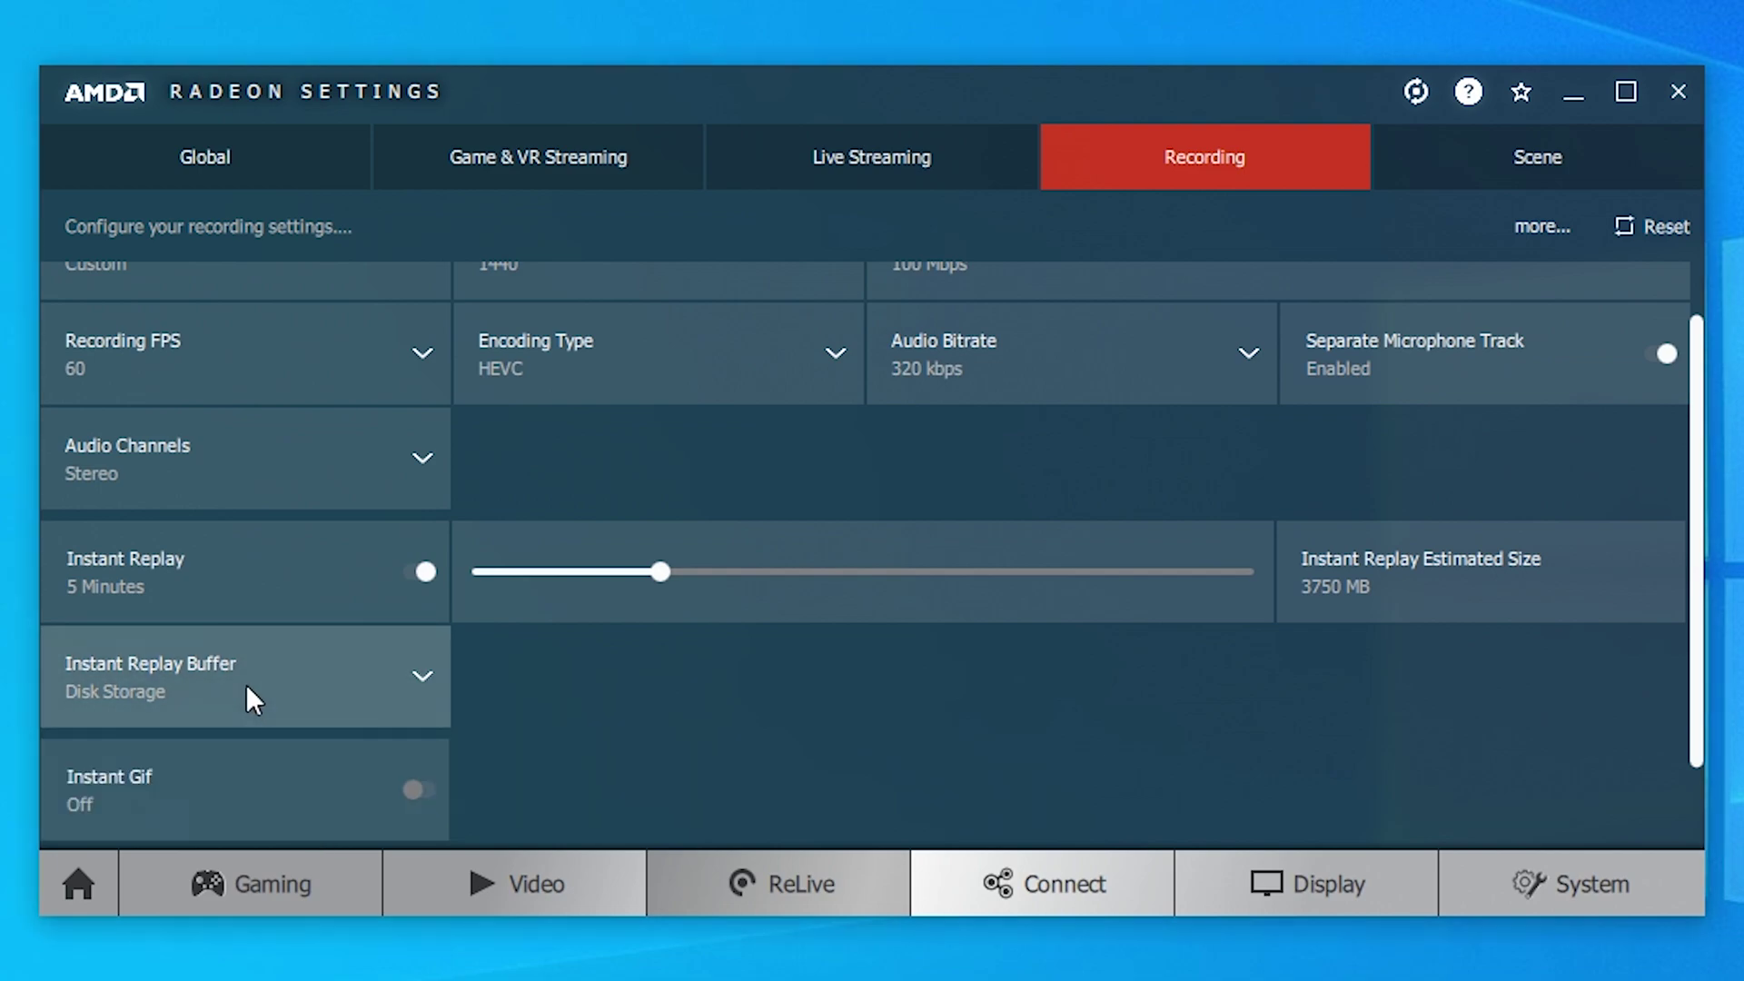
scroll(246, 745, down, 1)
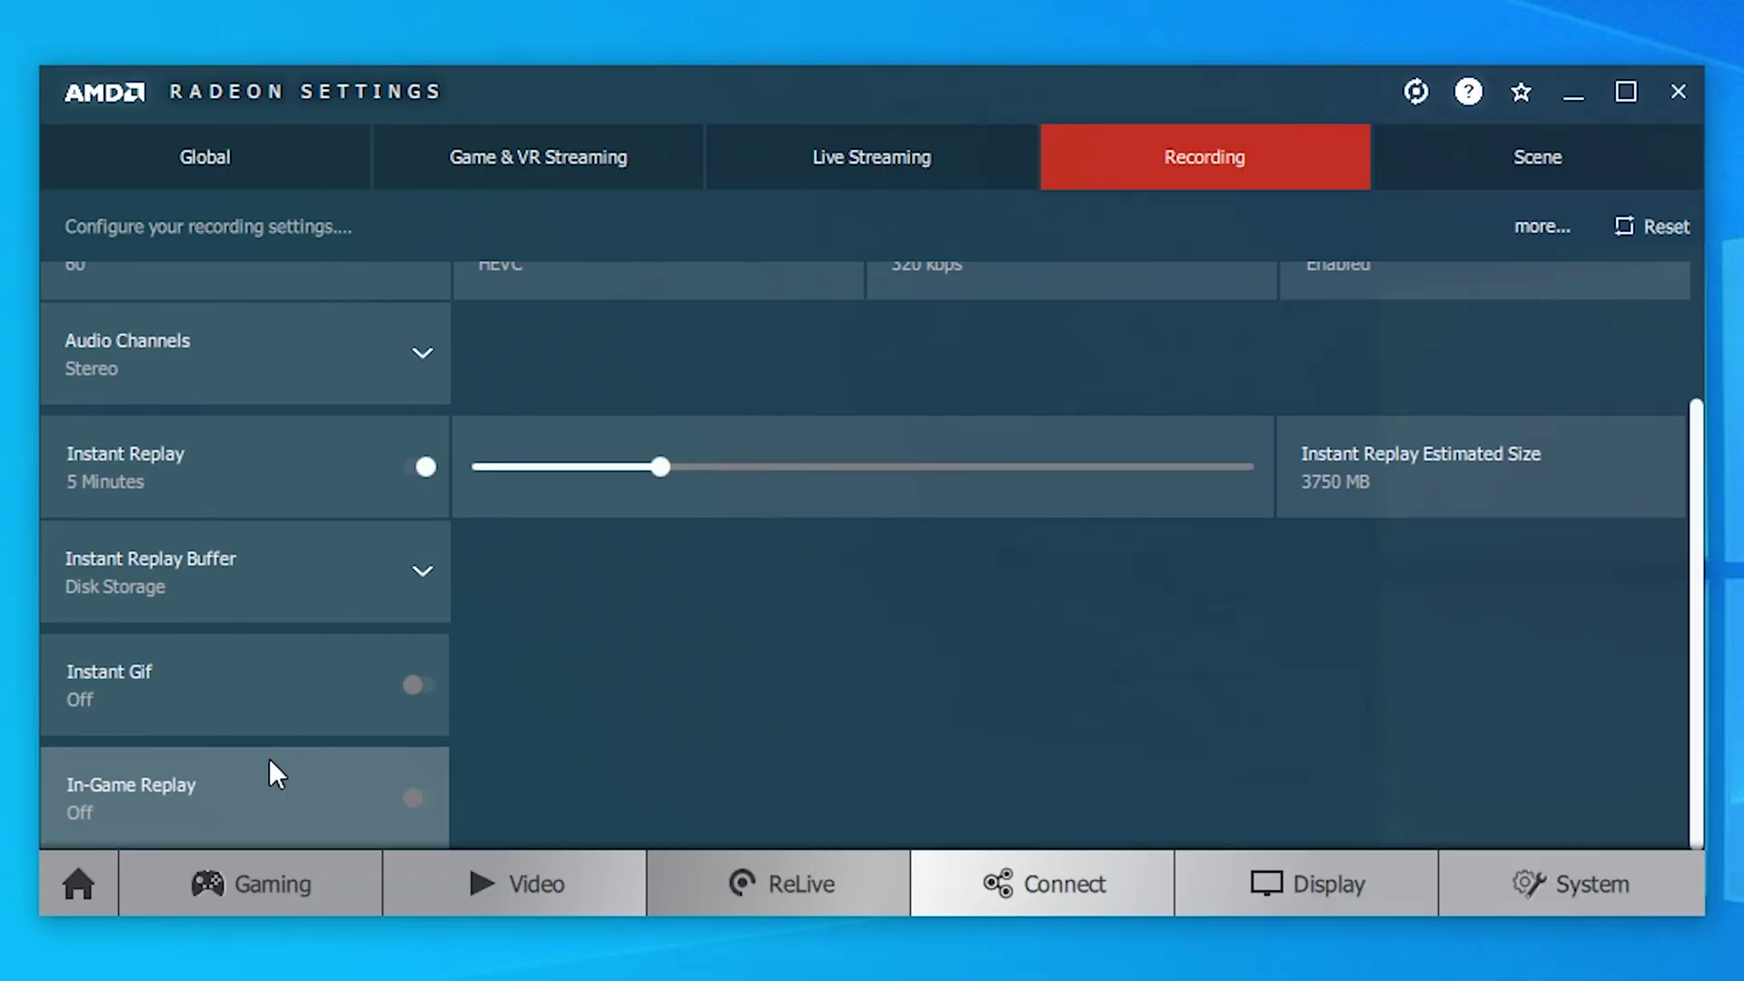
Turn on Instant GIF and set its quality to Medium
click(423, 684)
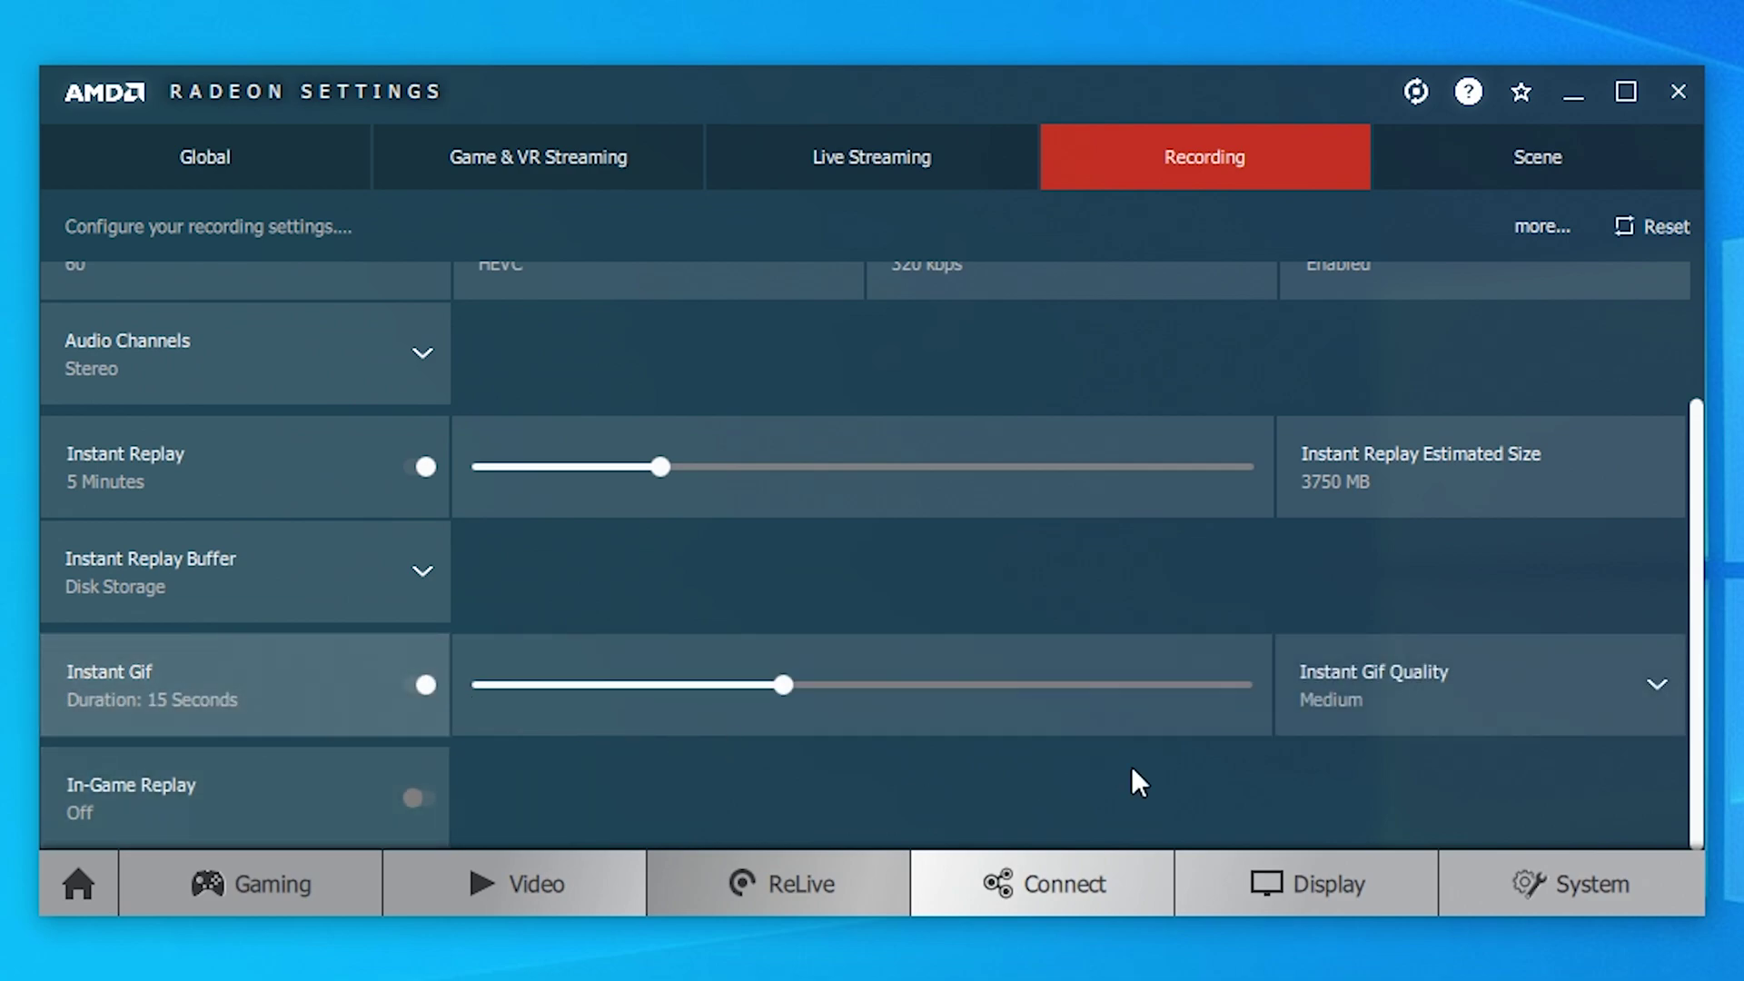
click(1424, 687)
click(1425, 759)
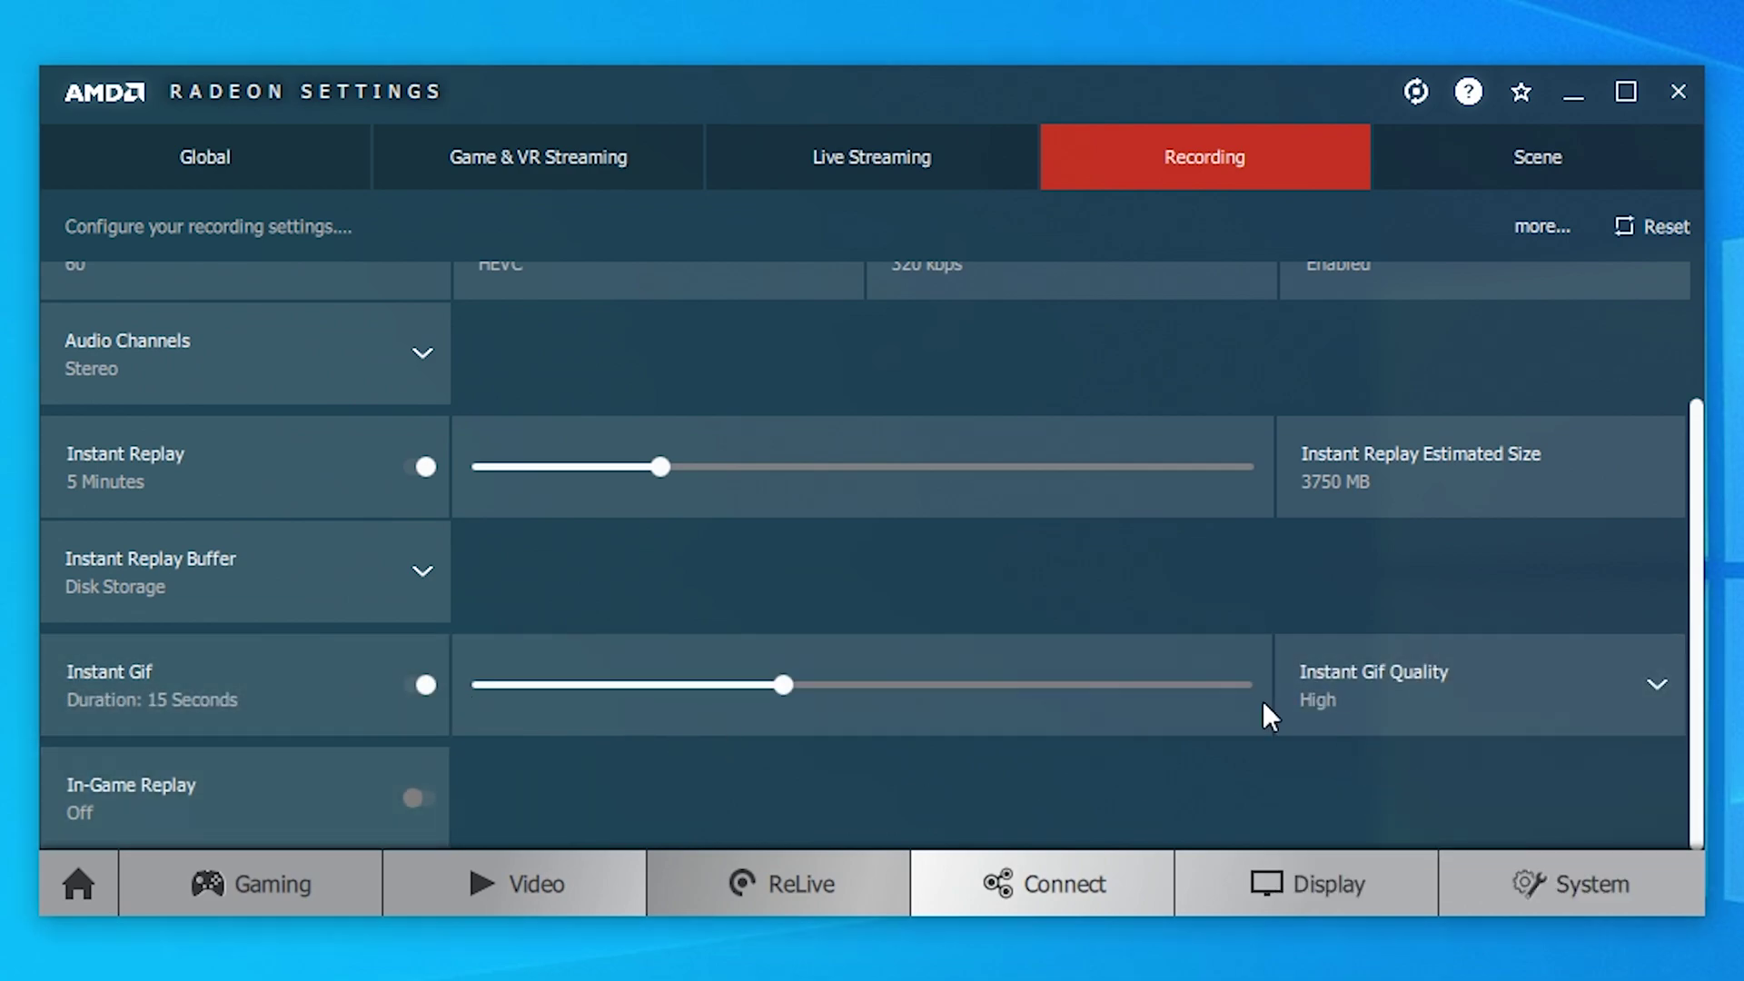
click(1354, 702)
click(1351, 813)
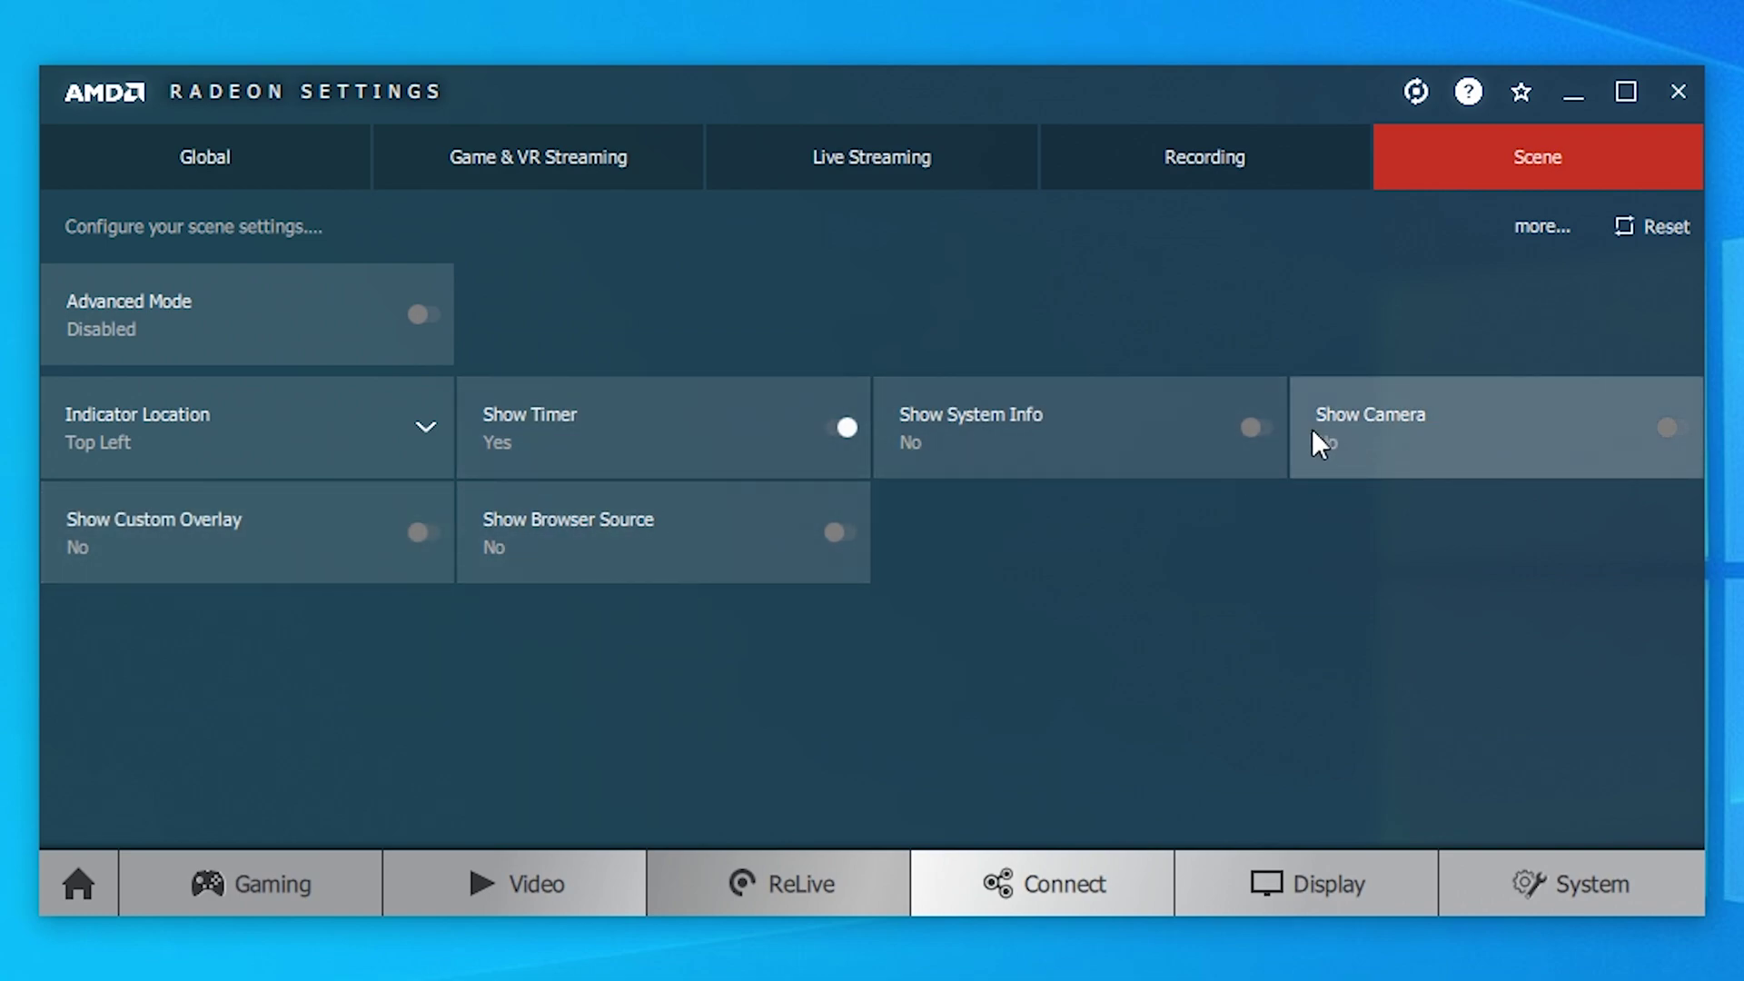
Turn Show System Info on, leaving Show Camera and Advanced Mode off after trying them
click(1263, 427)
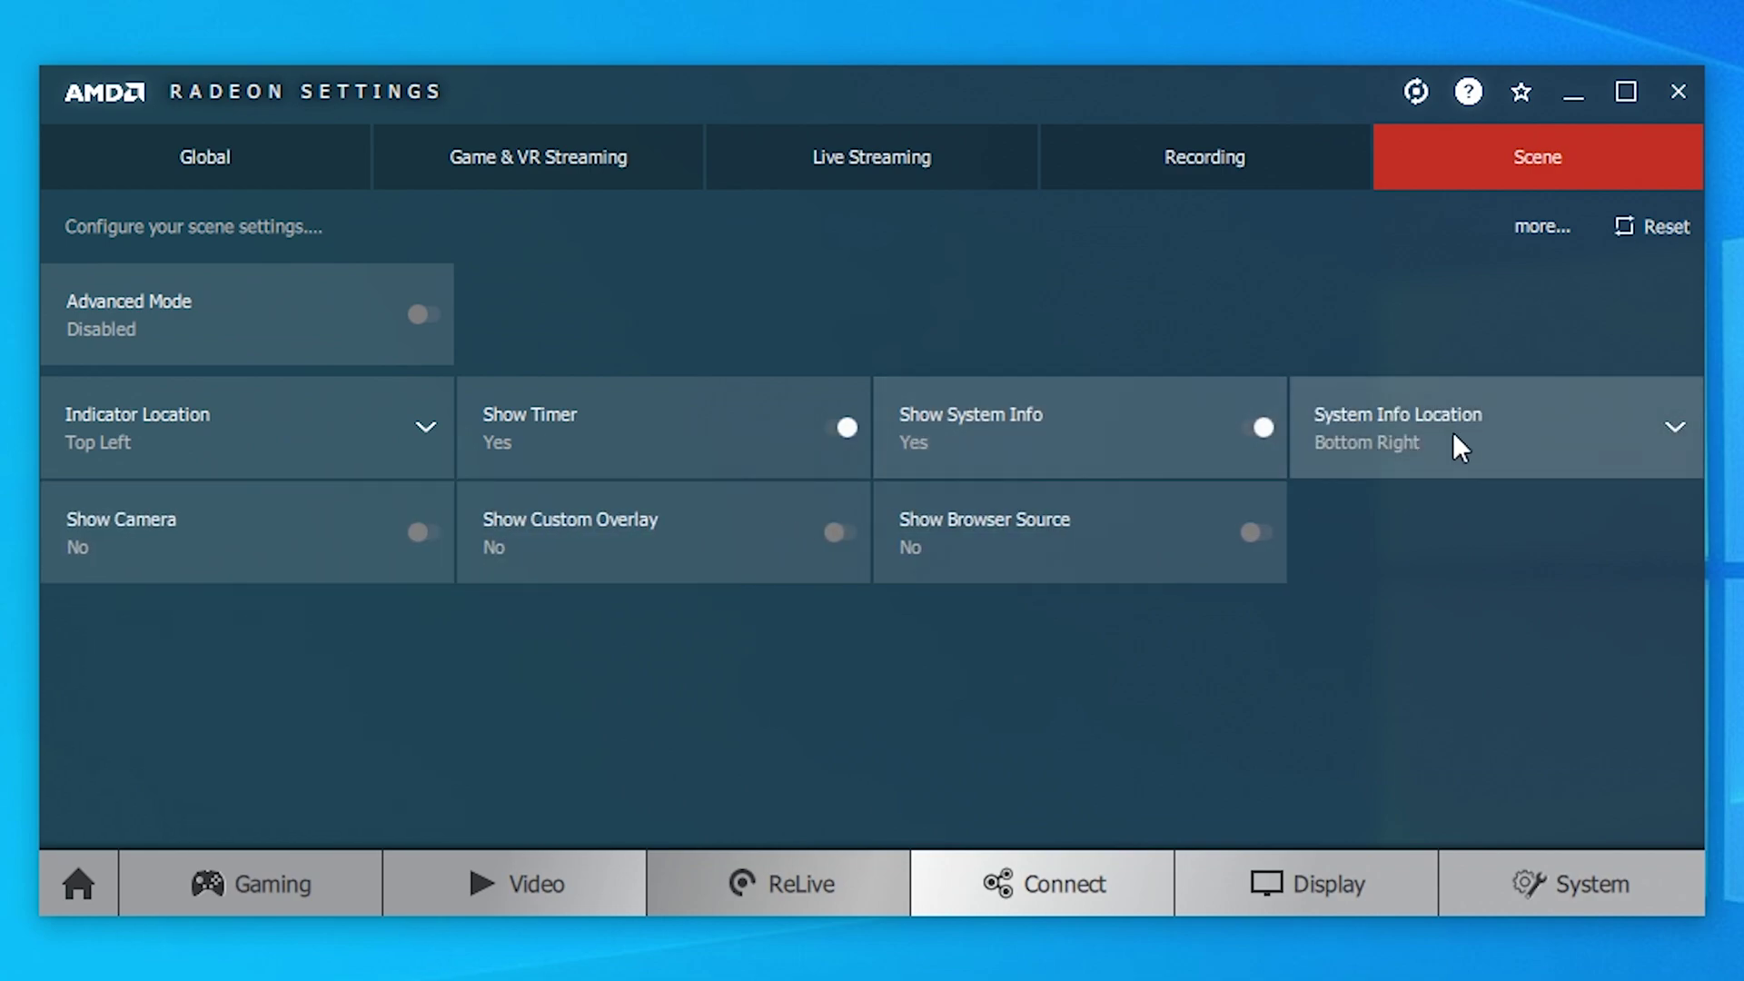
click(398, 544)
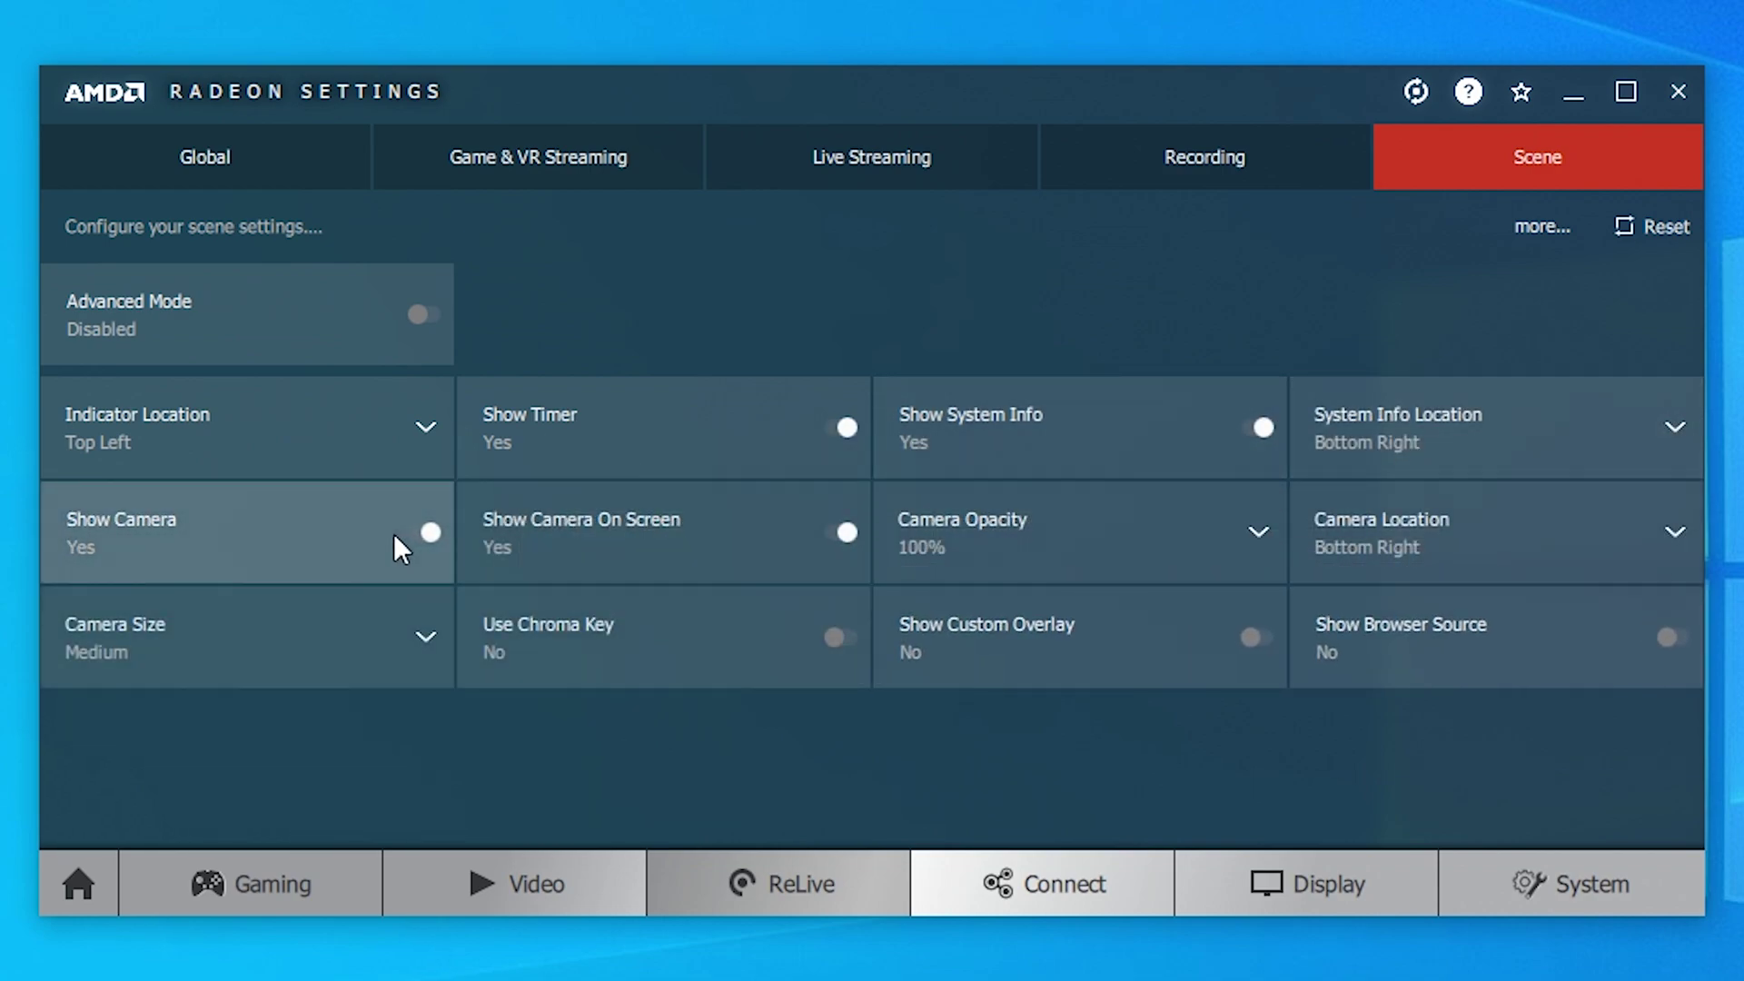
click(393, 533)
click(329, 334)
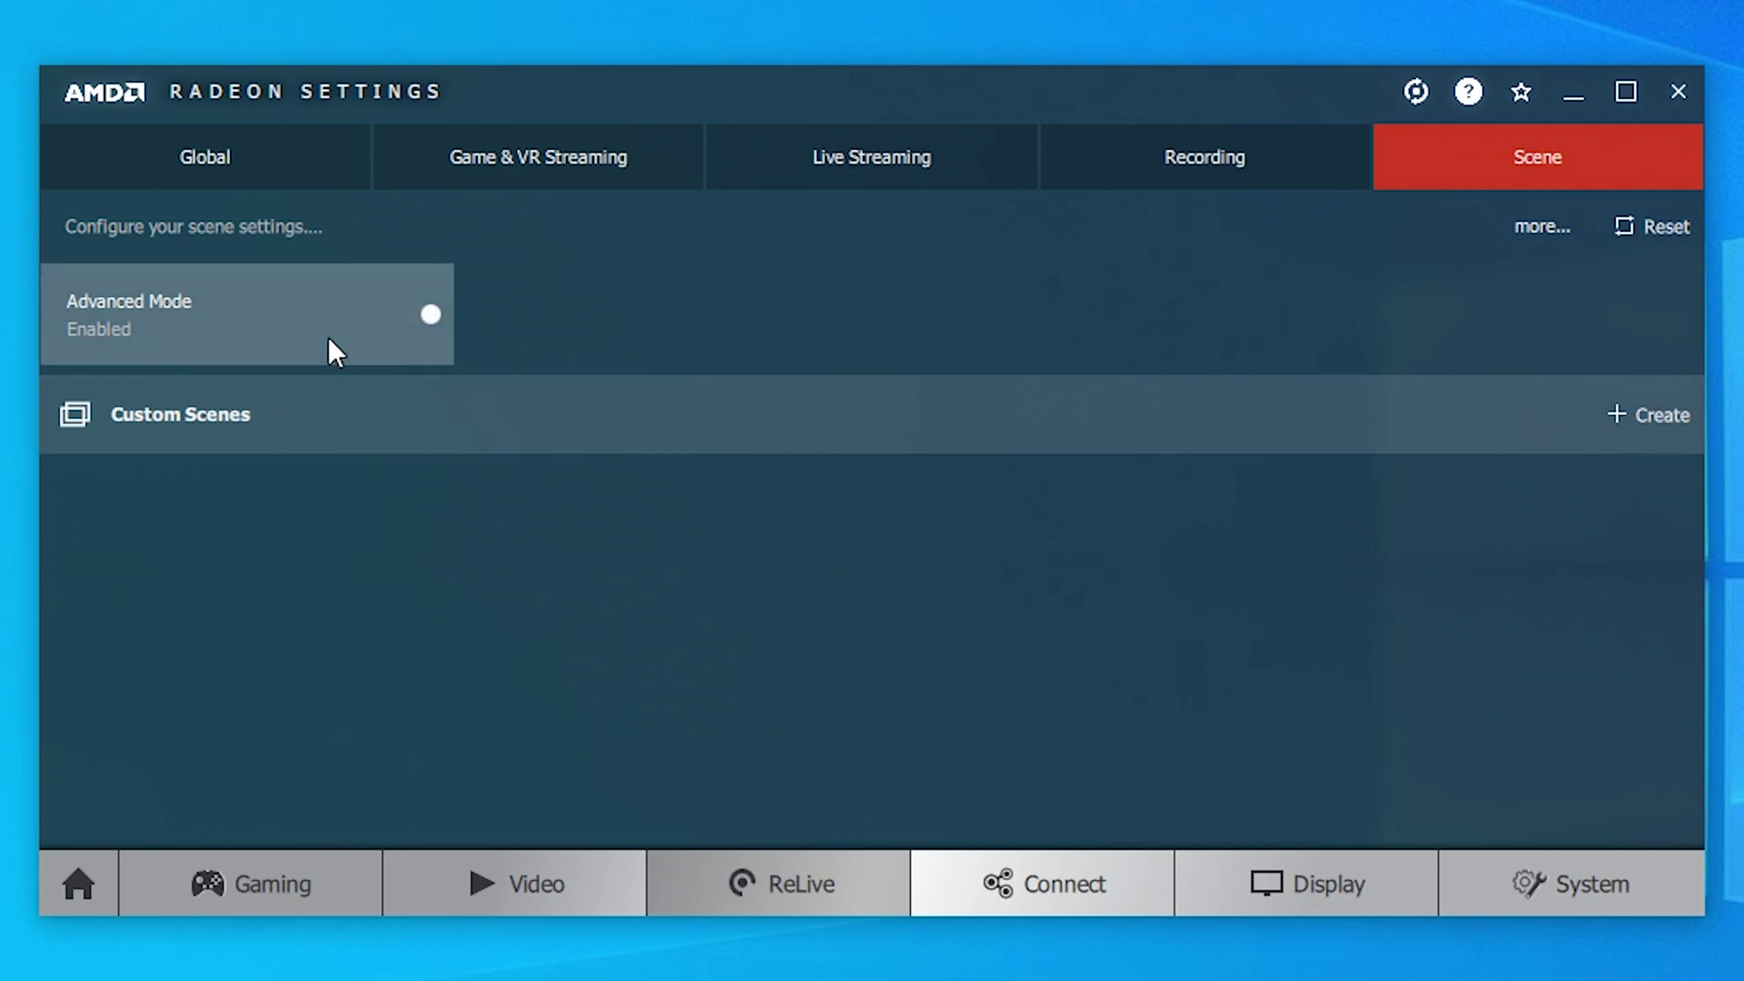
click(346, 329)
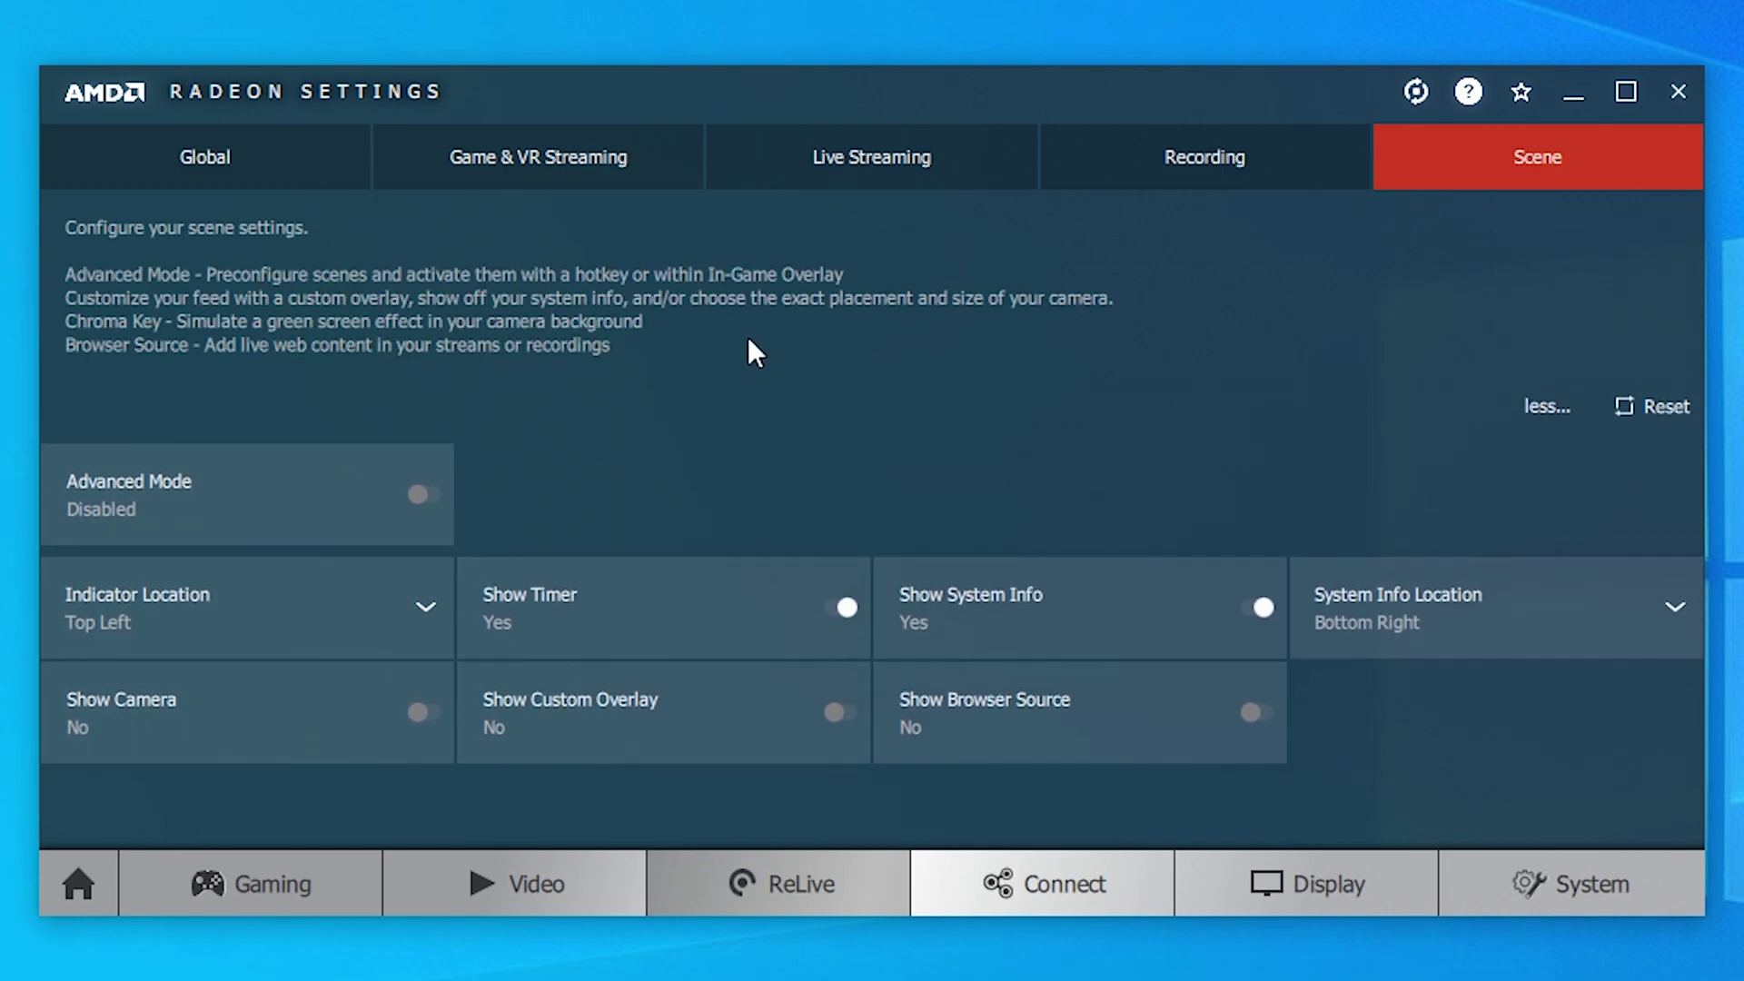
click(1510, 406)
Check the ReLive hotkeys on the Global page and toggle the Radeon overlay with Alt+R
click(358, 154)
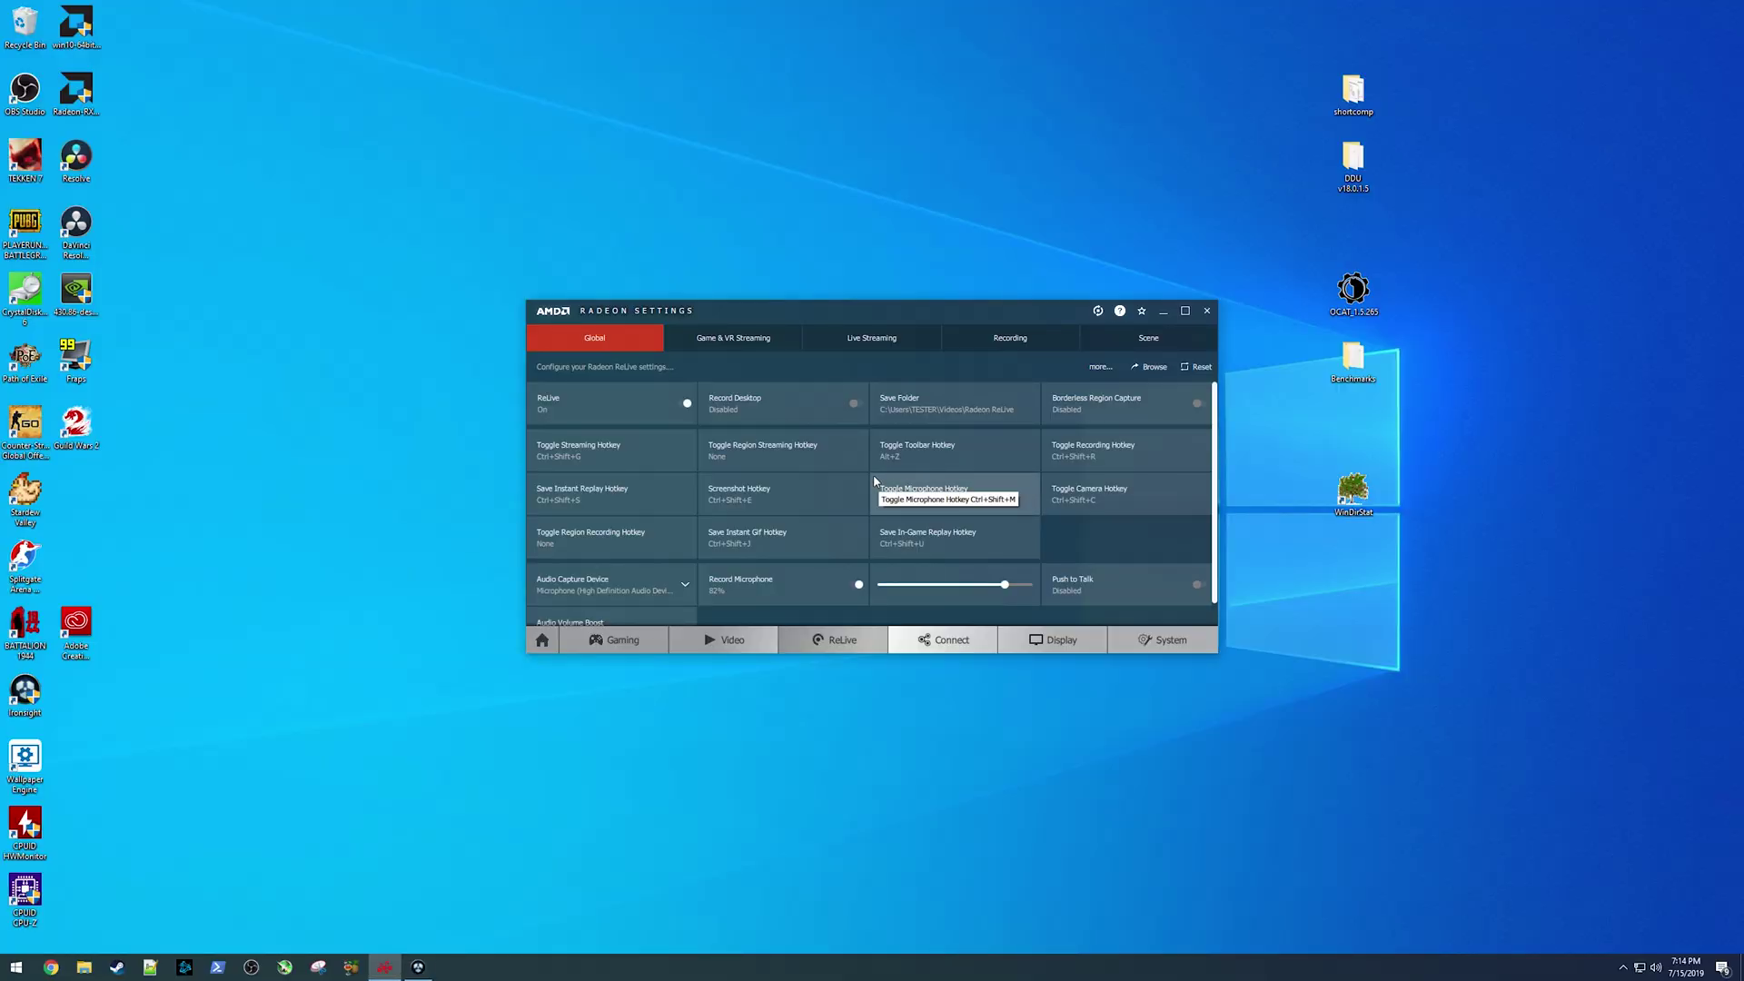
key(alt+r)
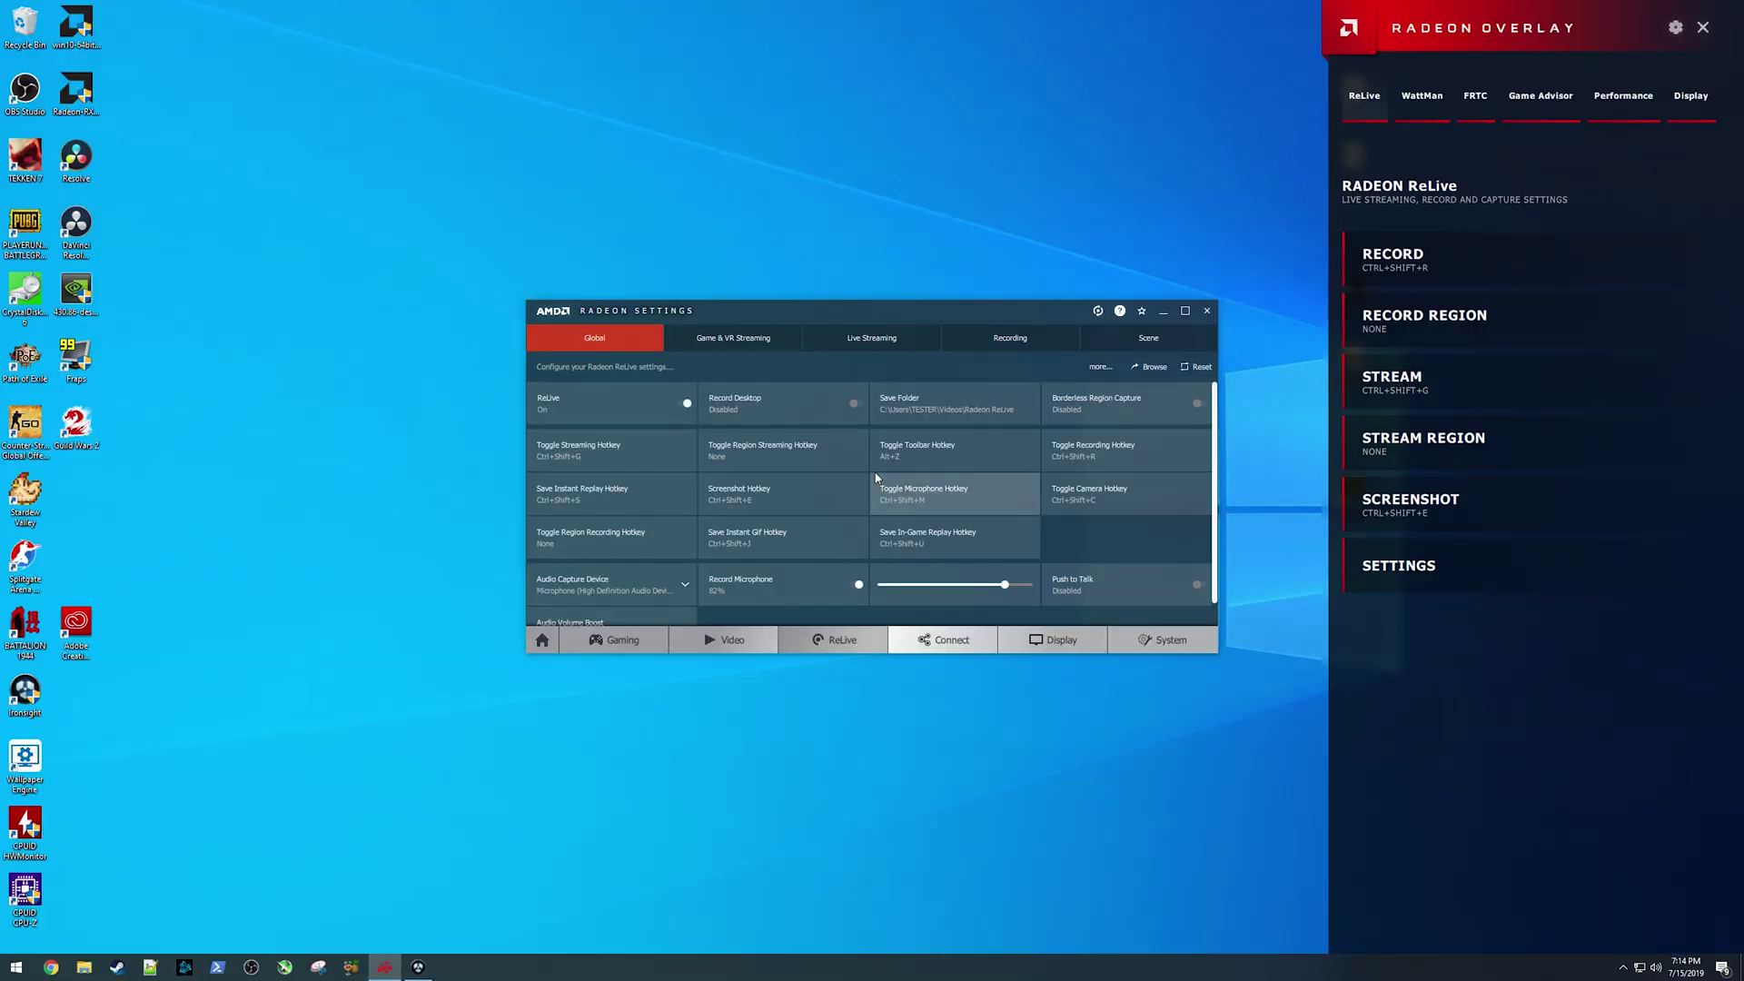
key(alt+r)
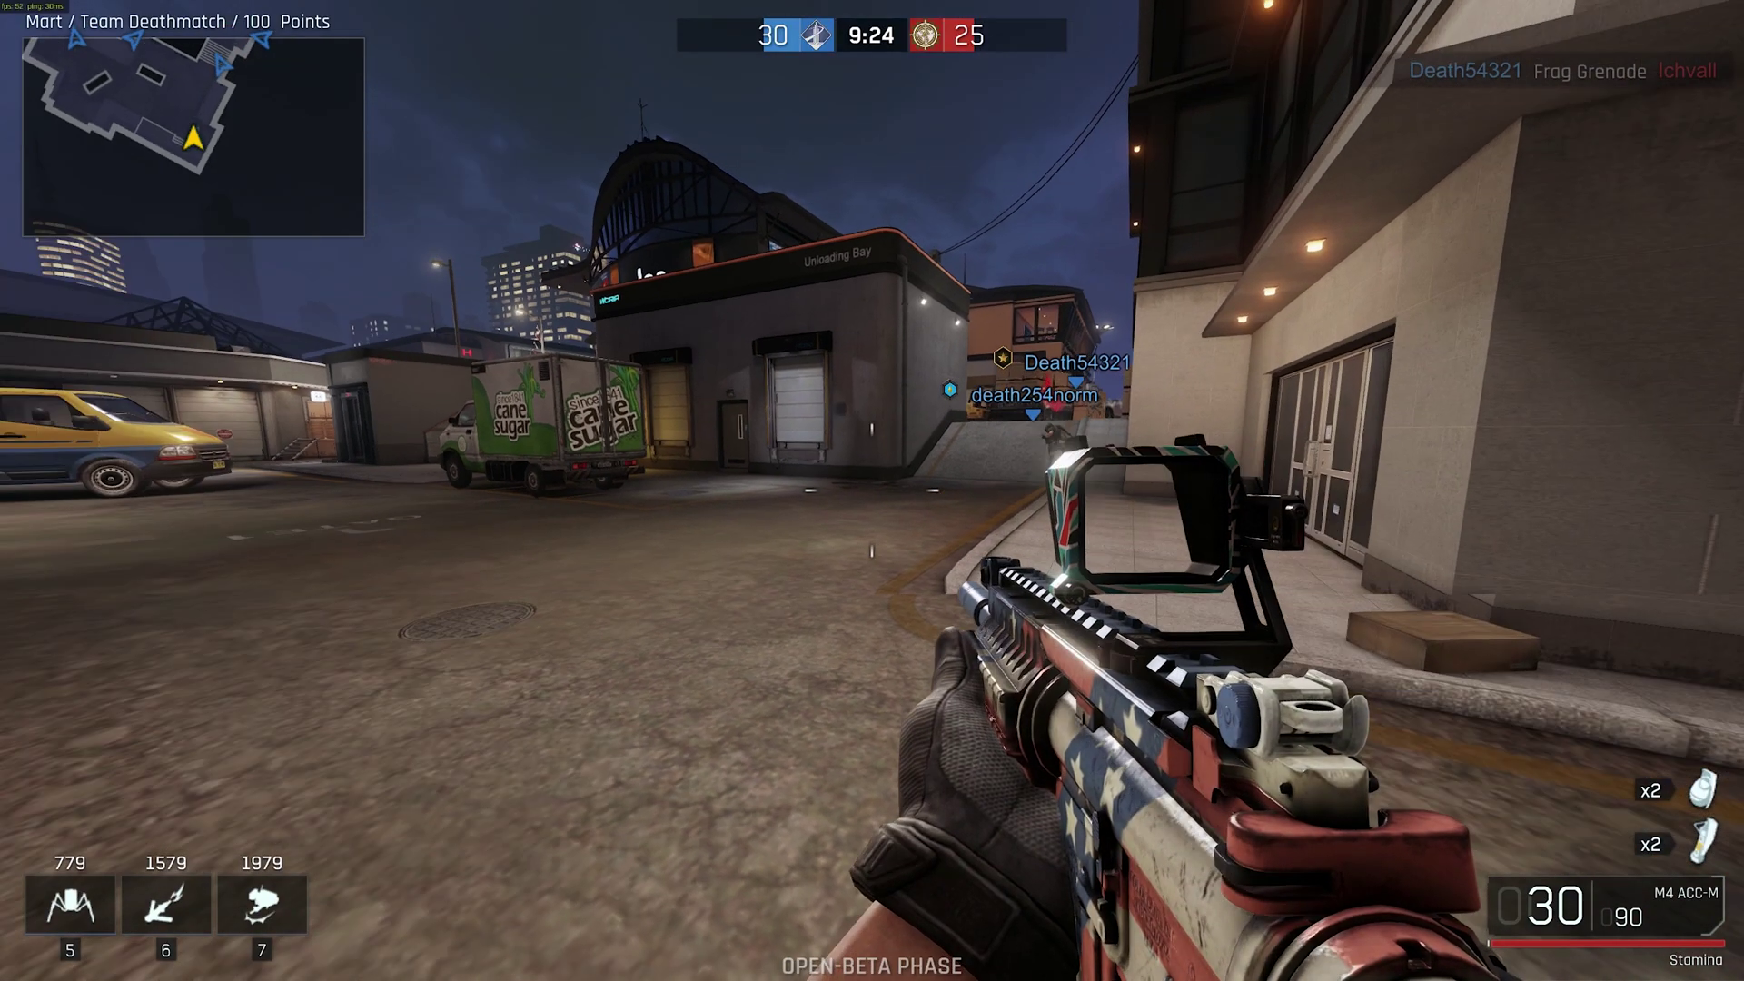
Record Ironsight Team Deathmatch gameplay started with Alt+F9, aiming, shooting and respawning
key(alt+F9)
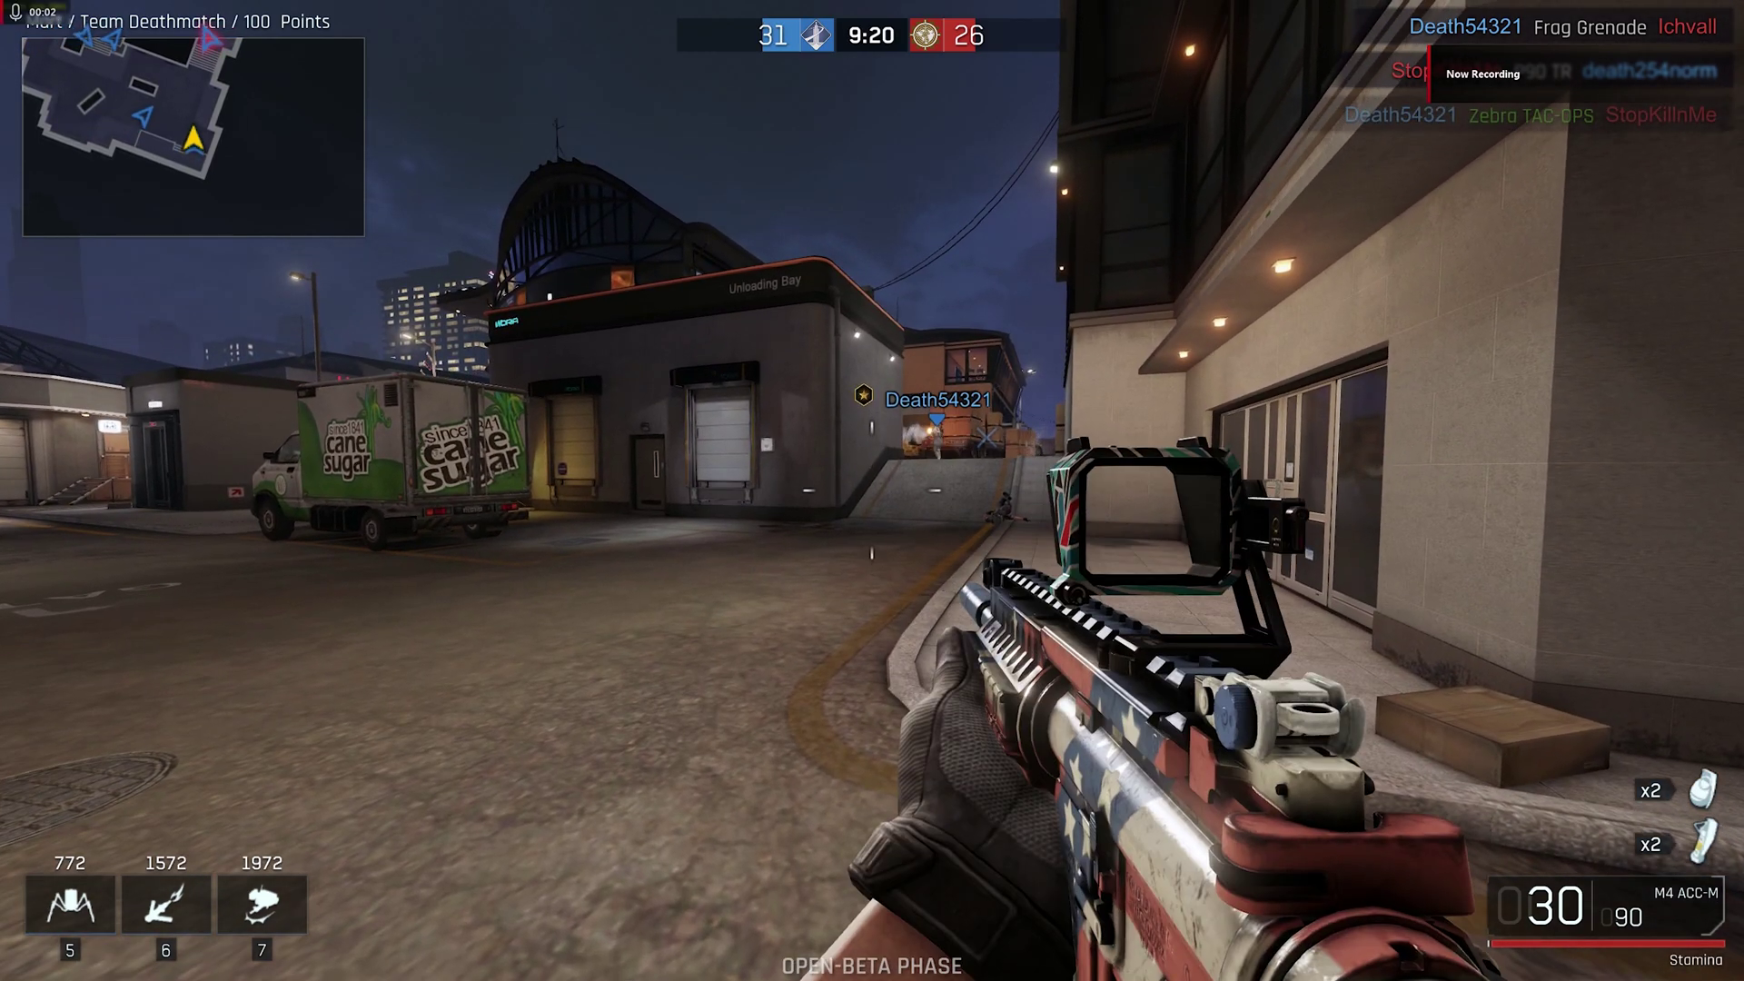
key(z)
key(z)
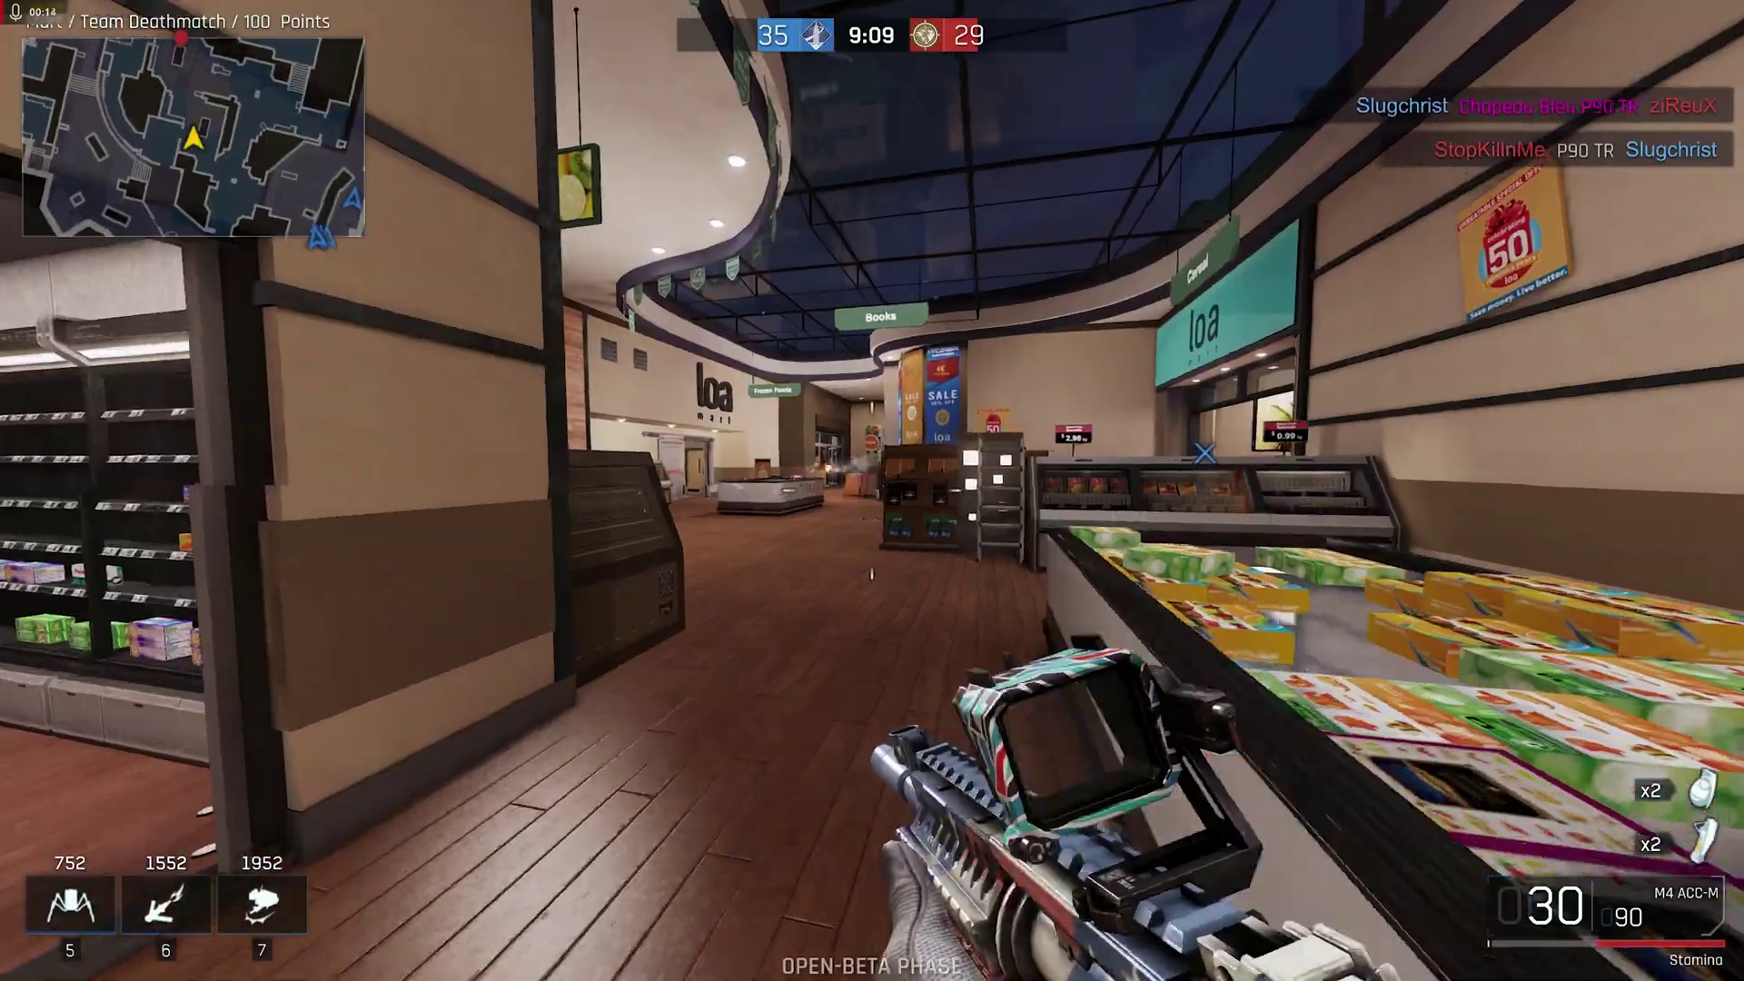
right_click(873, 491)
click(873, 491)
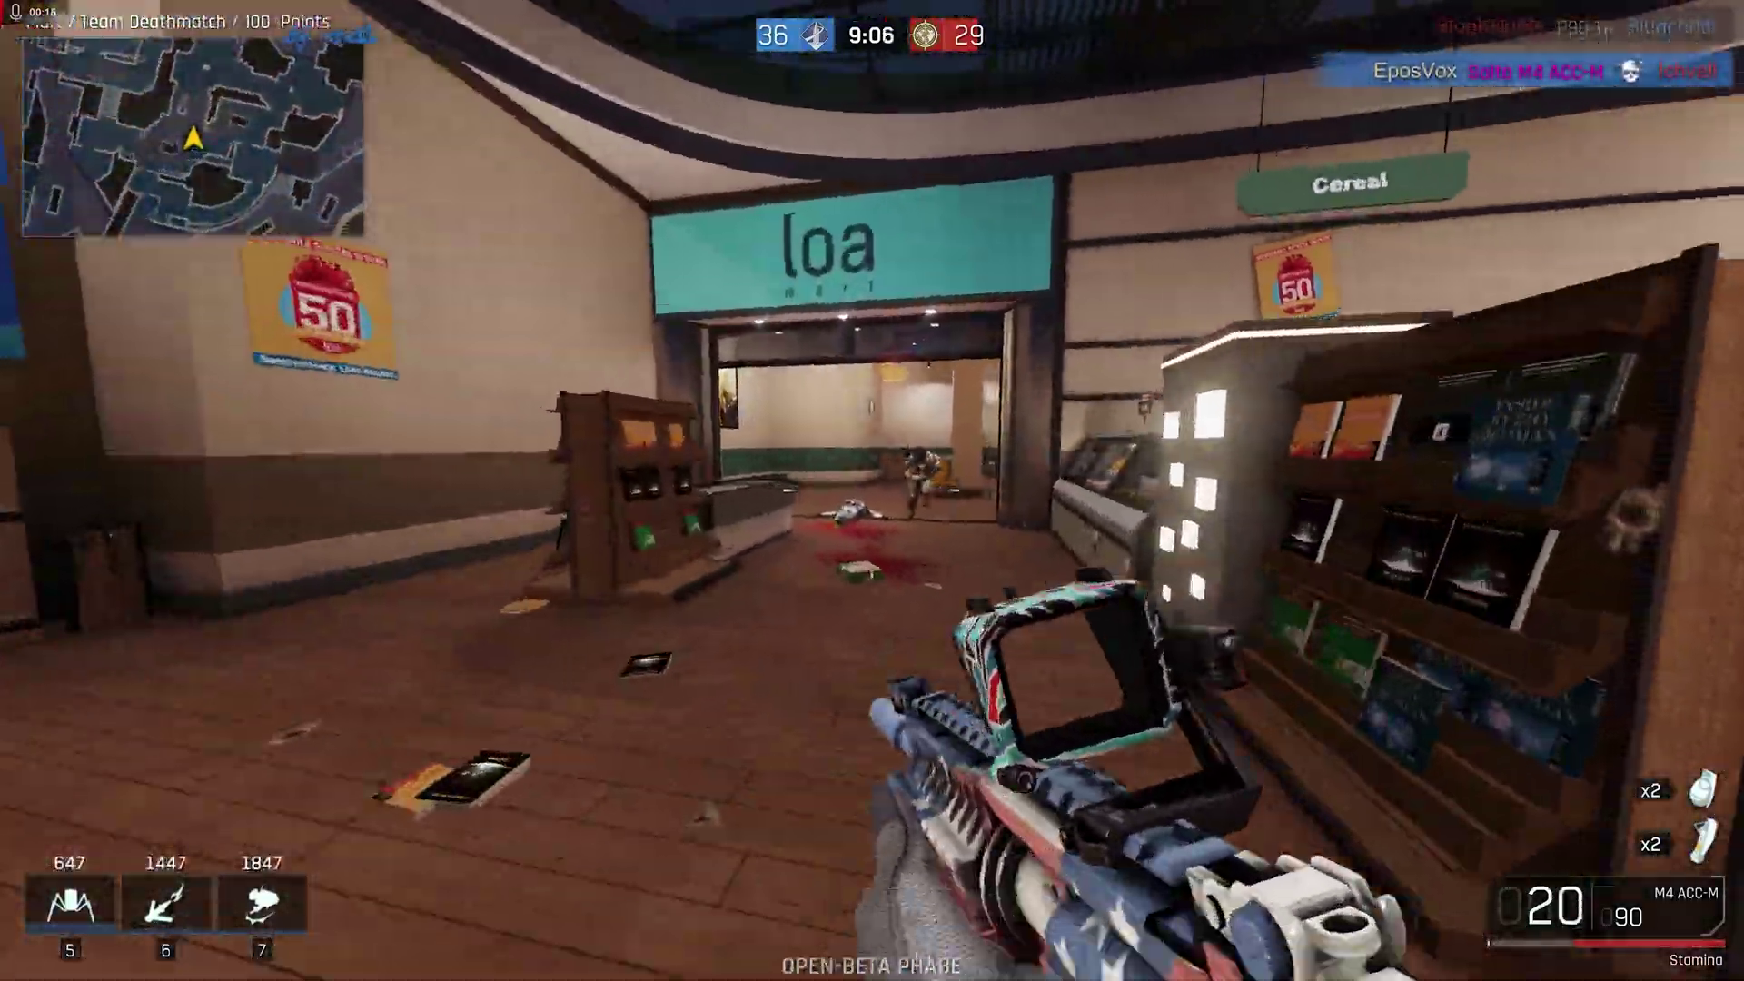
click(873, 491)
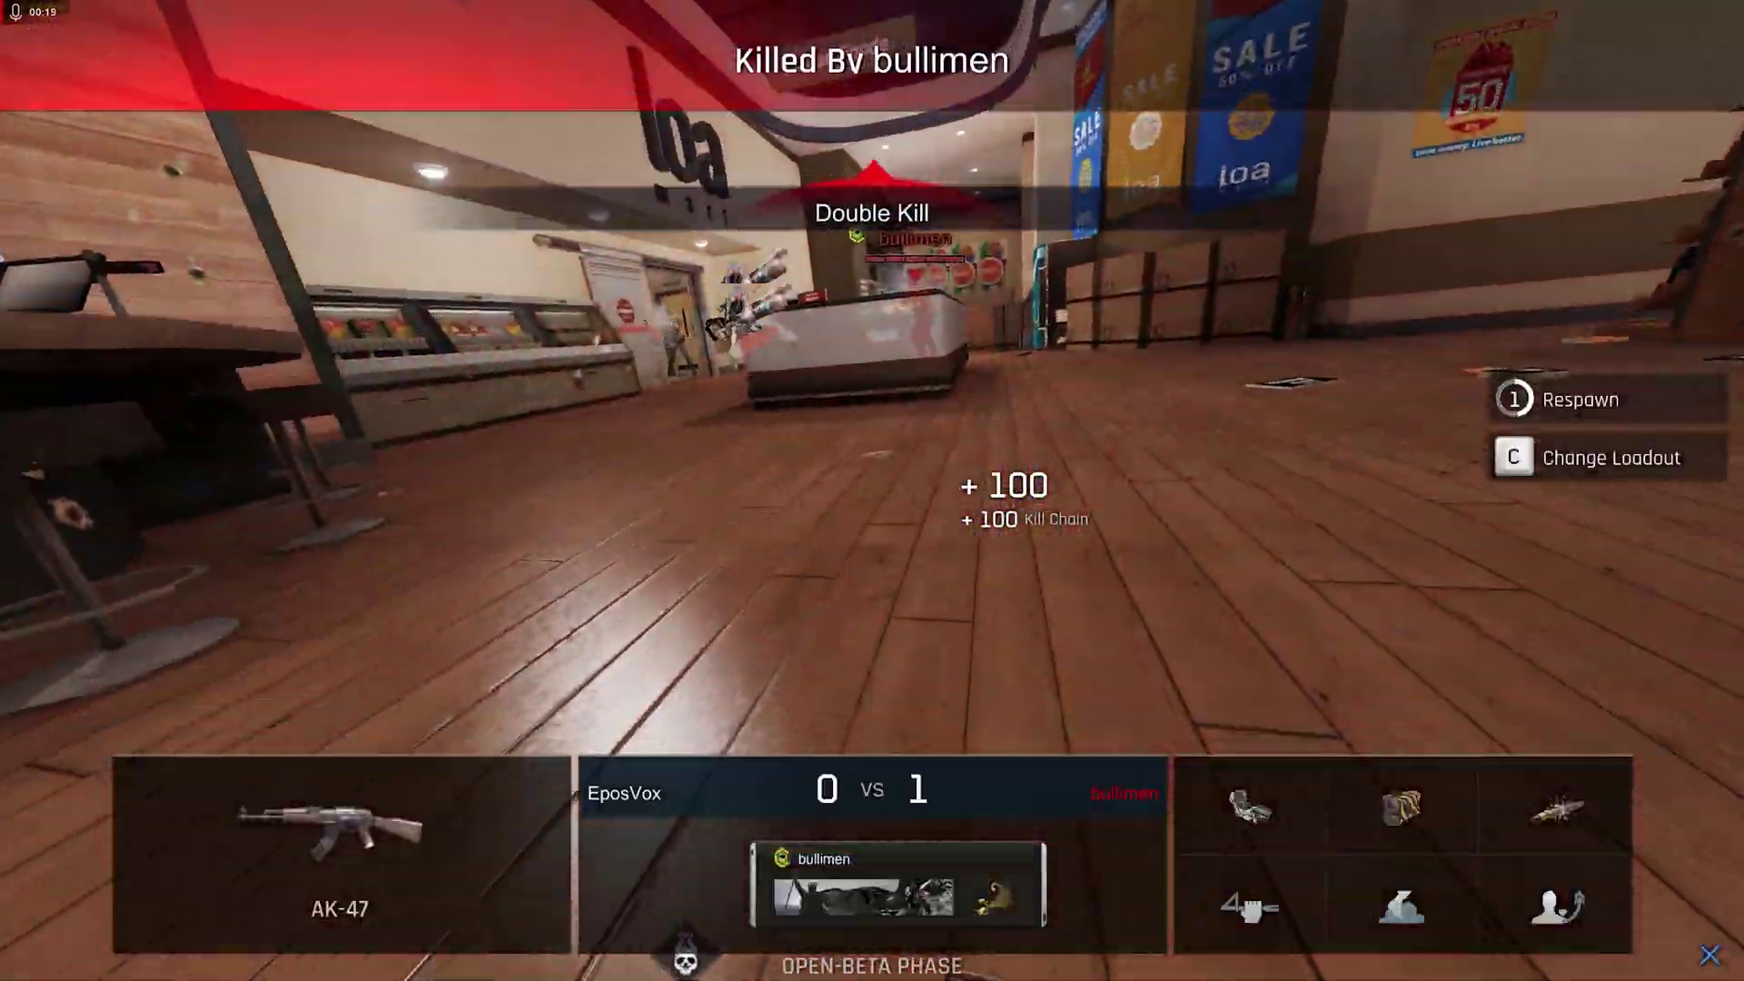
key(f)
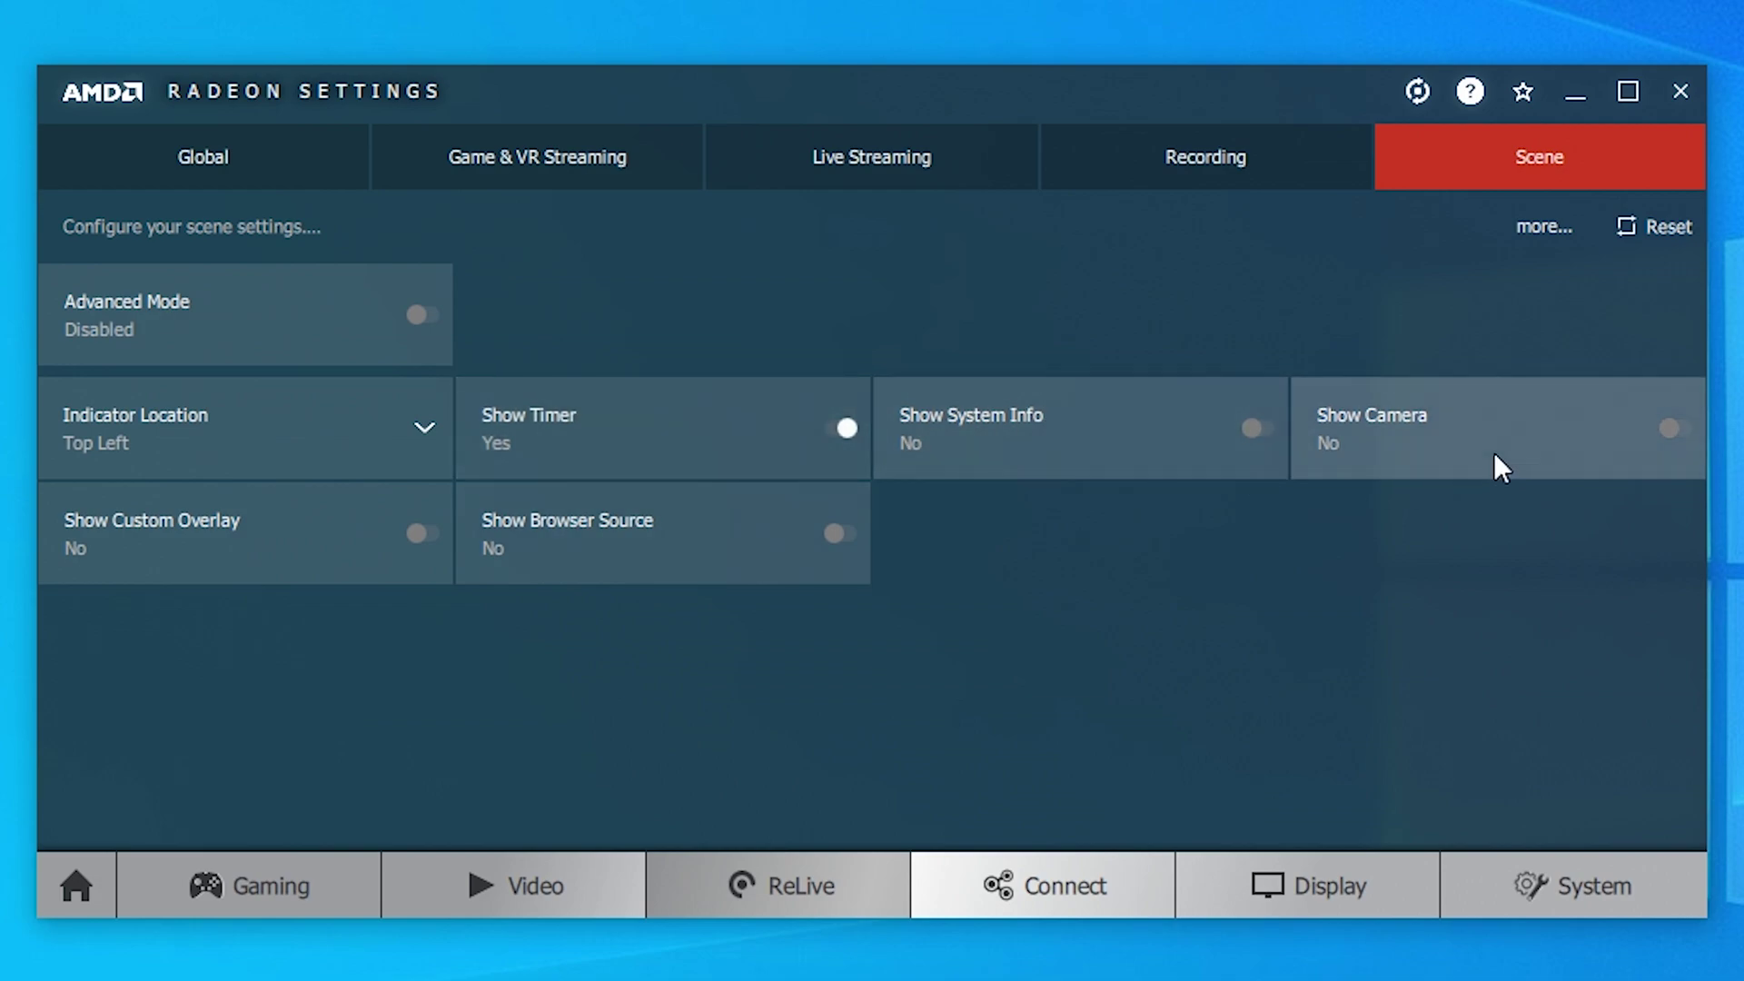
Turn Show System Info on, toggling Show Camera and Advanced Mode on then back off
click(1261, 427)
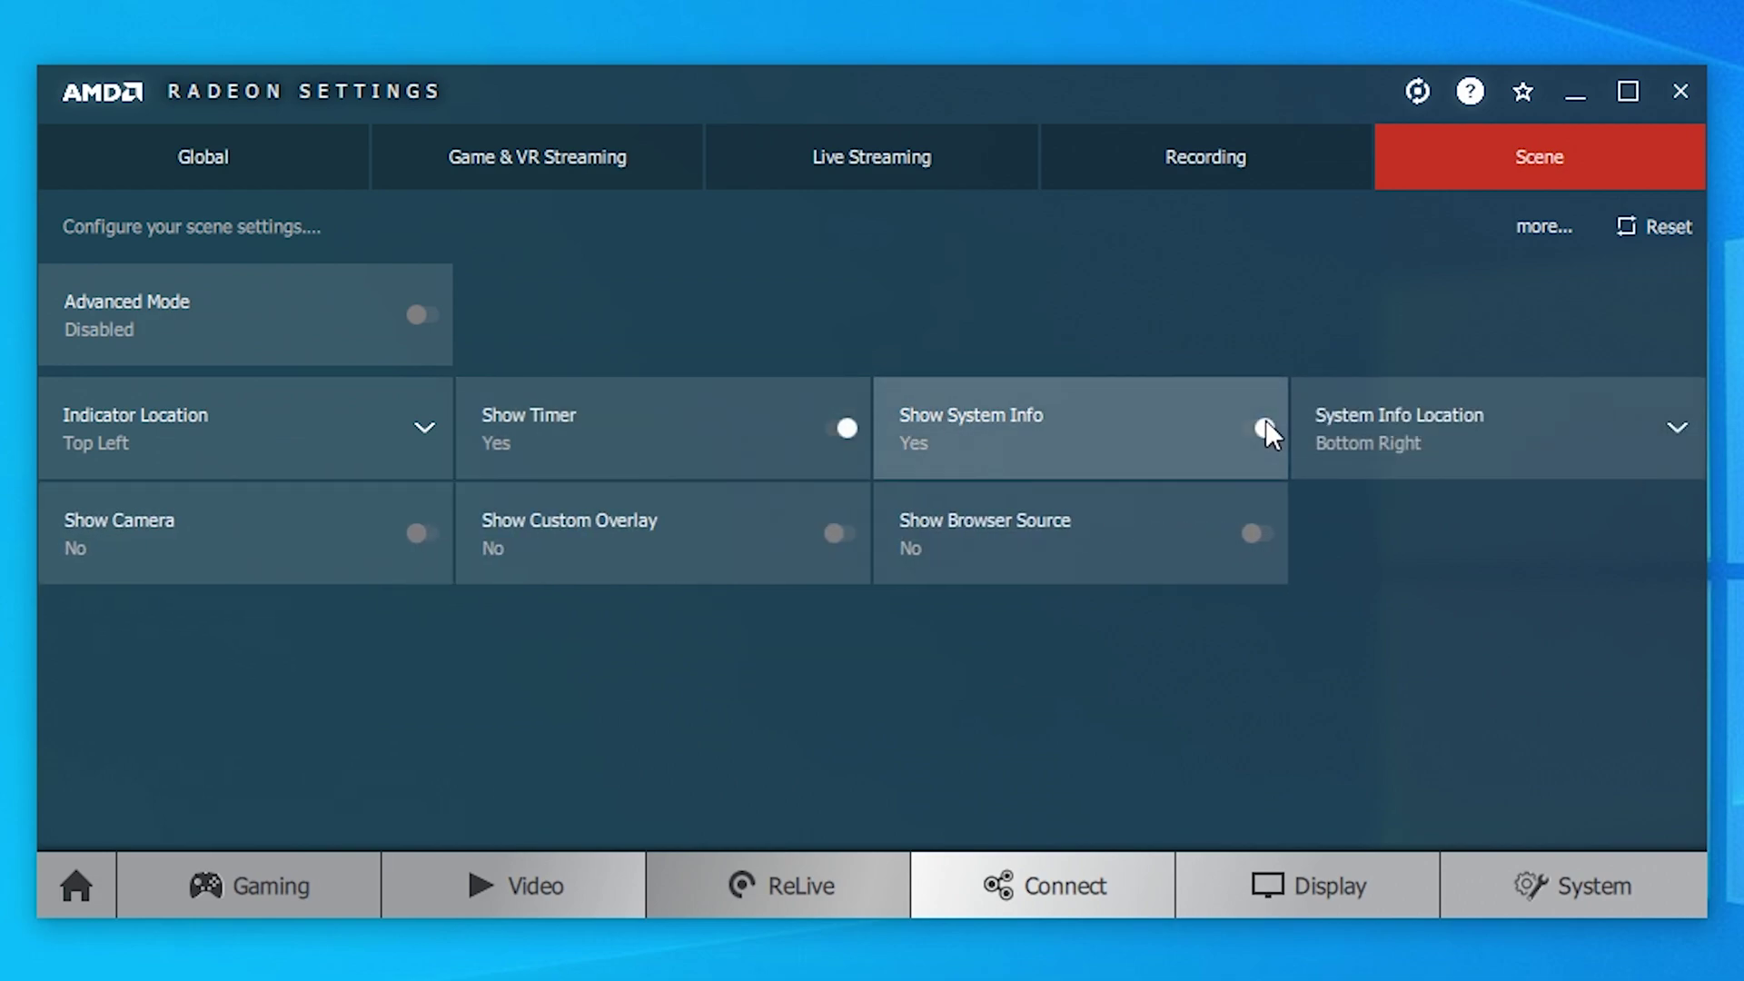
click(394, 535)
click(393, 536)
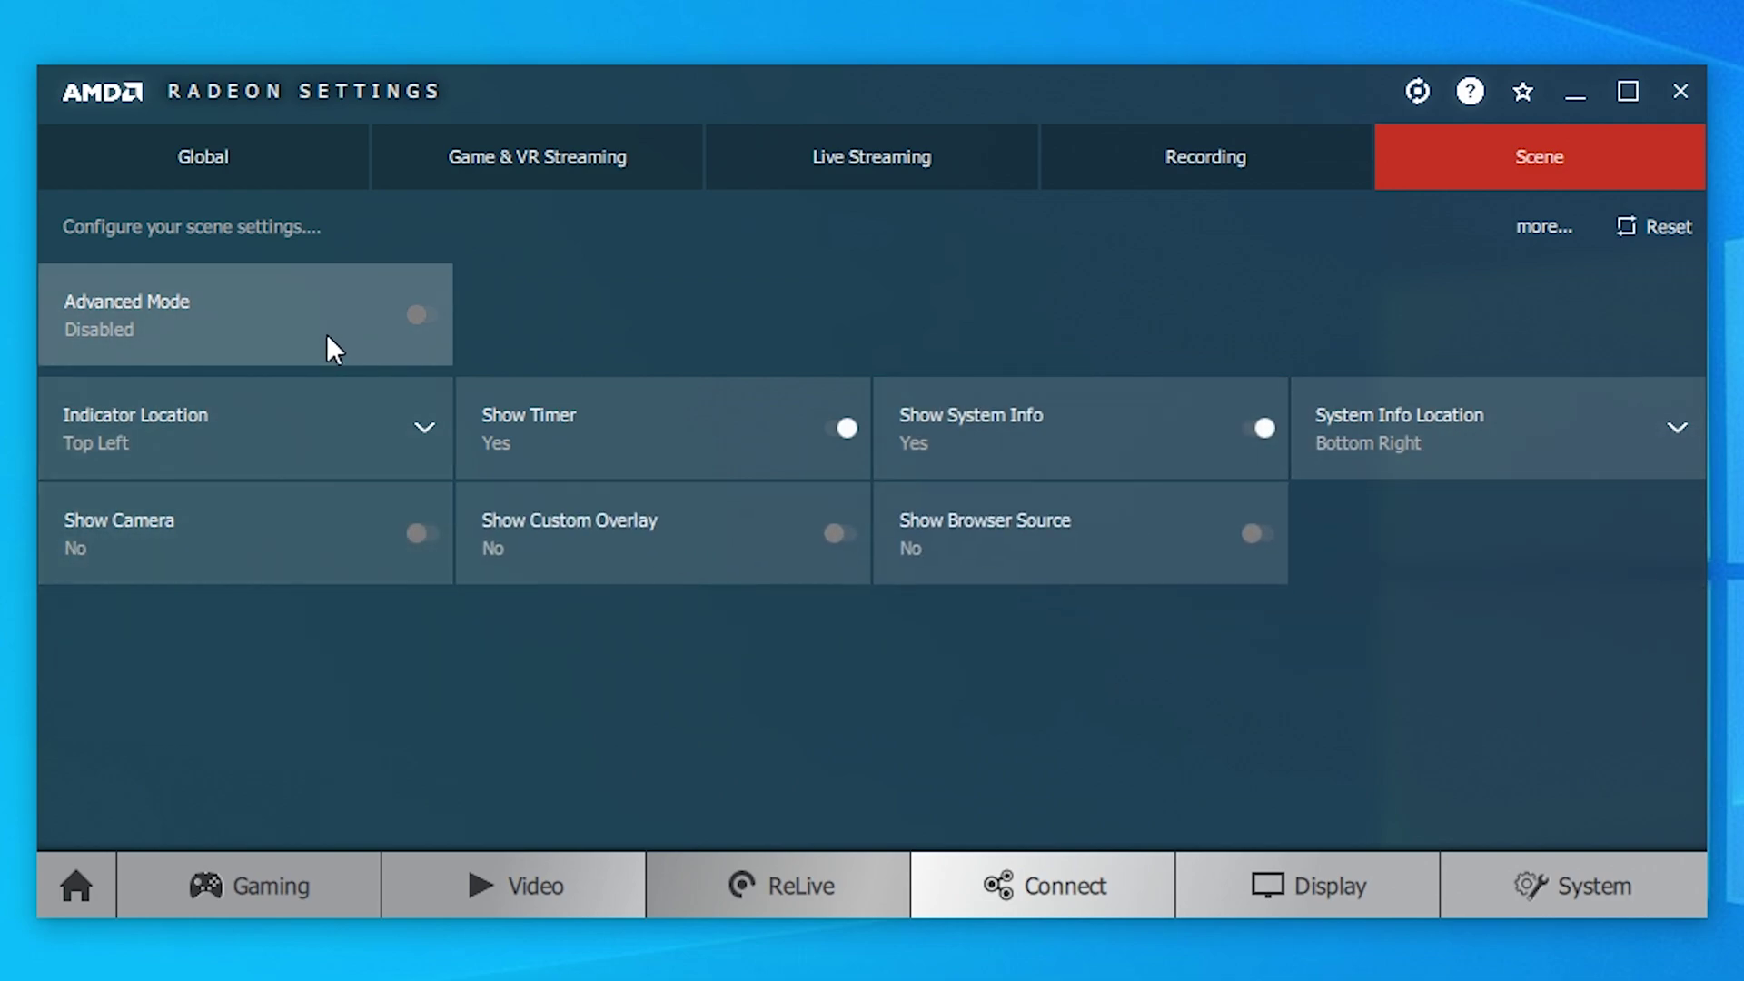
click(327, 342)
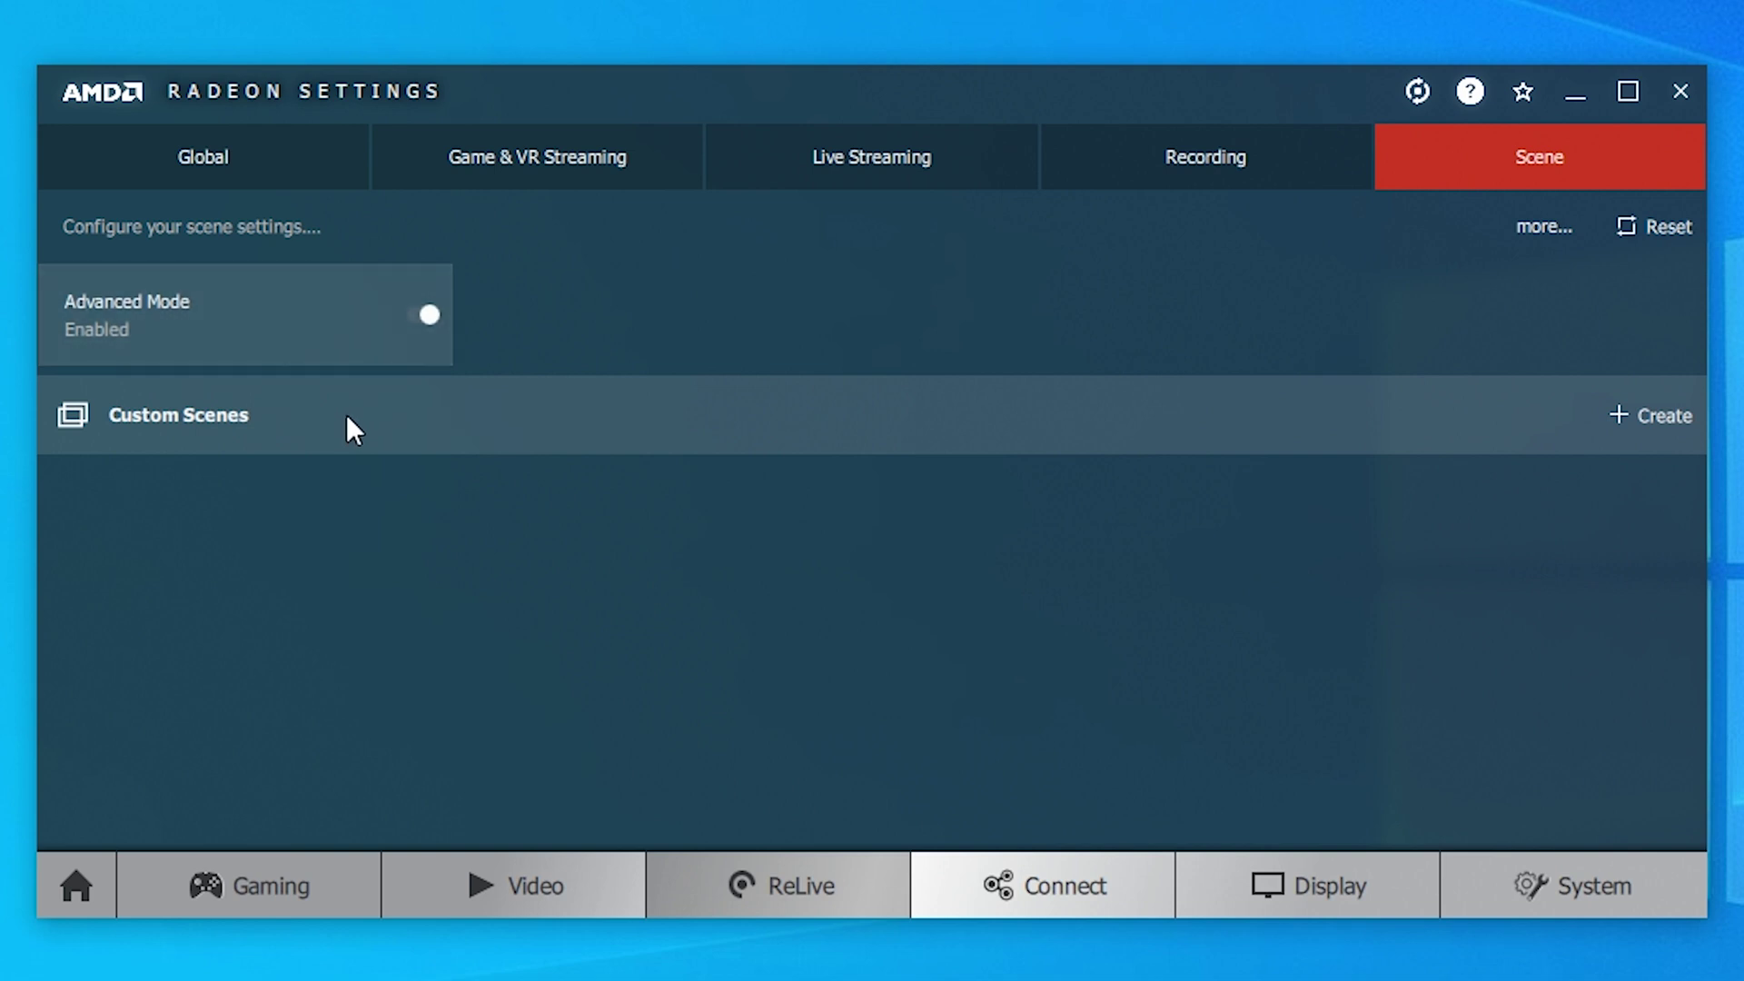
click(346, 329)
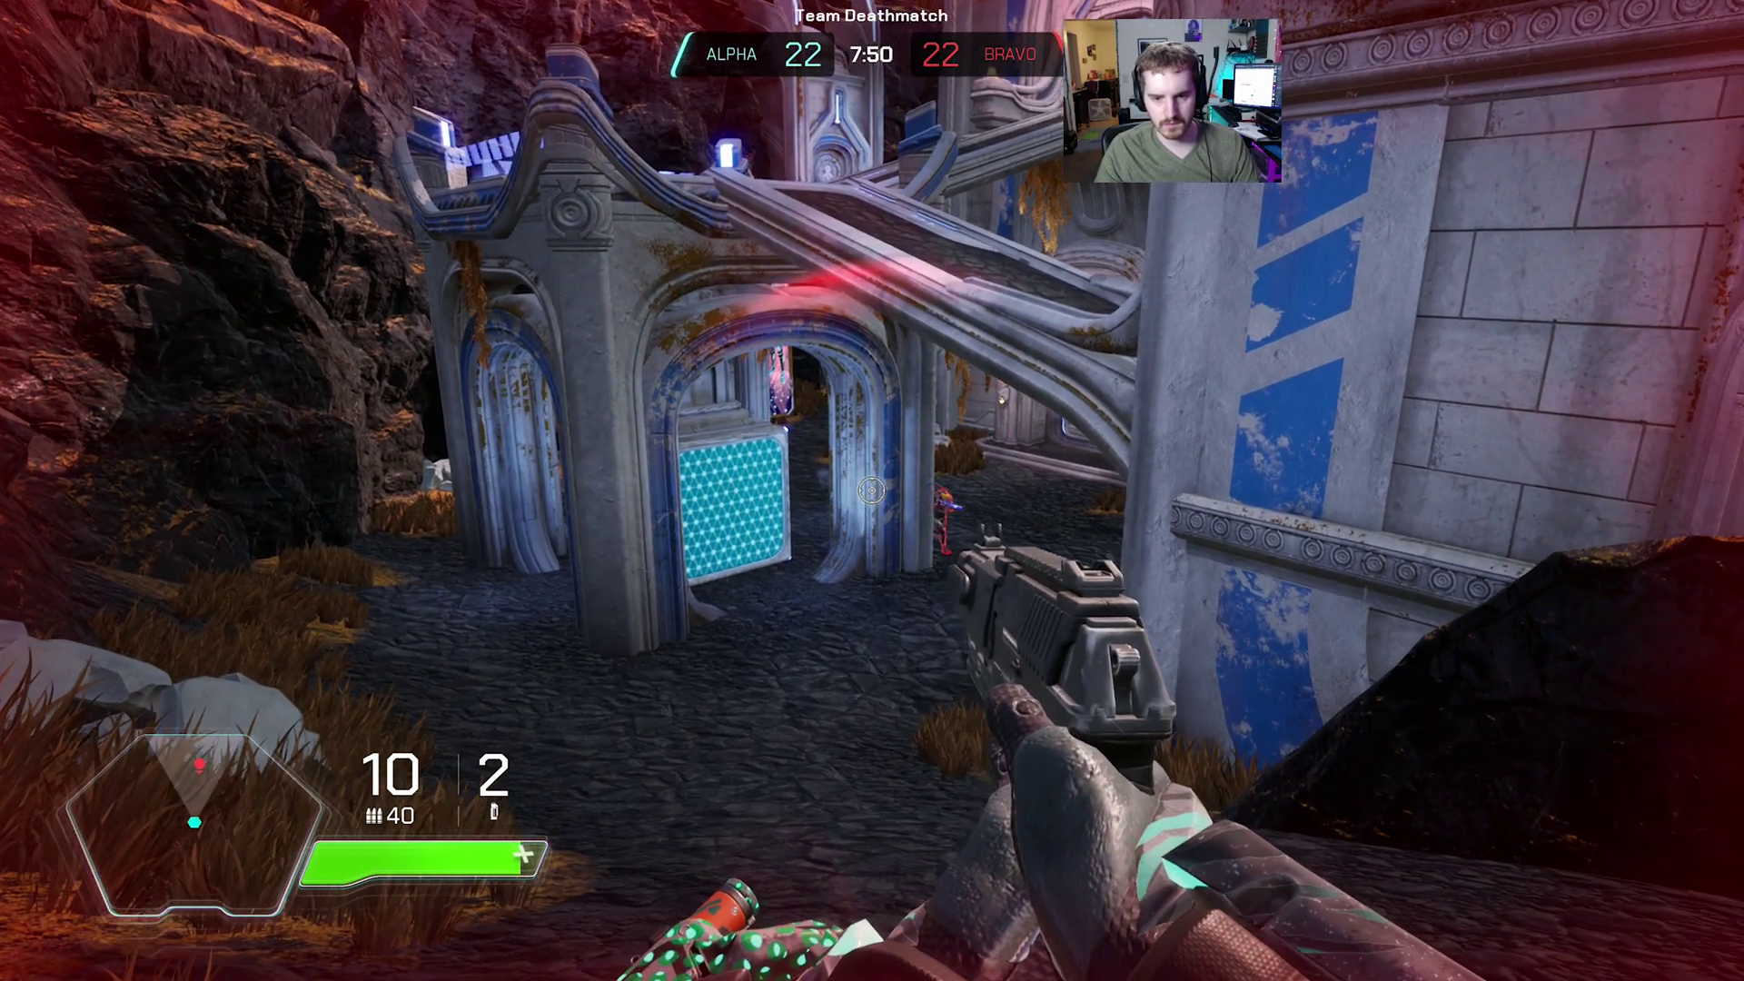
Fire at the nearby enemies in Splitgate Team Deathmatch, then reload
click(872, 492)
click(873, 492)
click(872, 491)
click(872, 491)
click(873, 490)
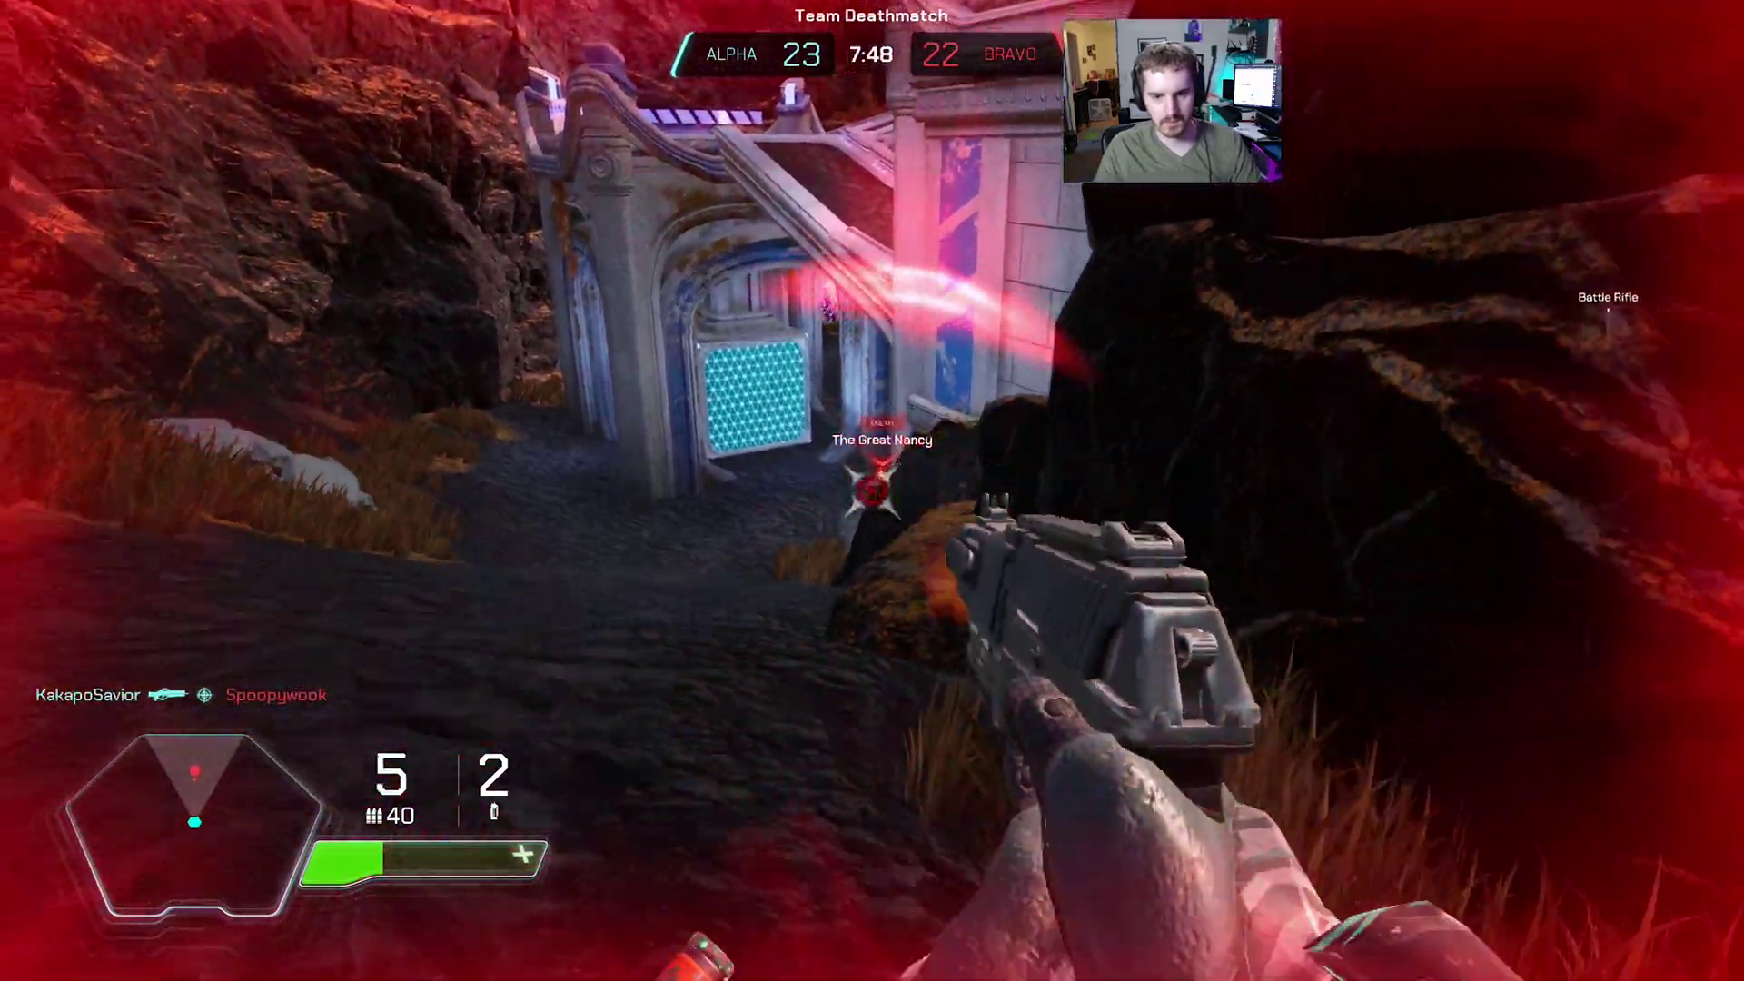
click(873, 491)
click(873, 490)
click(873, 490)
click(872, 491)
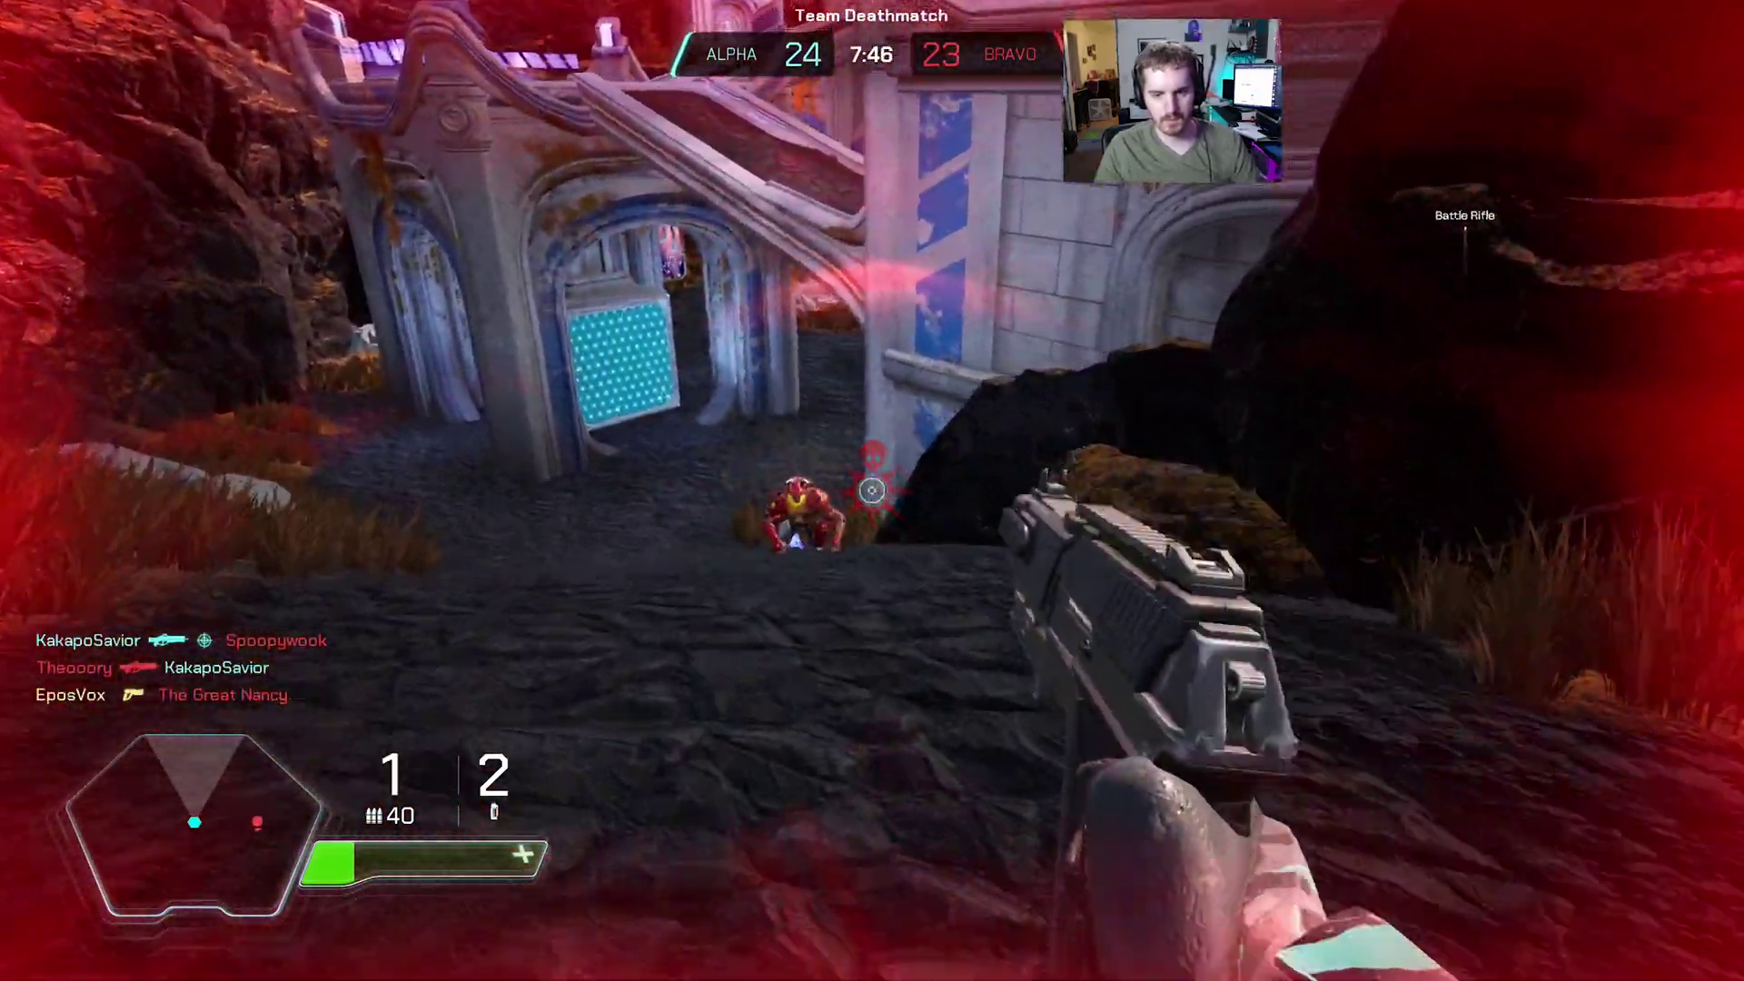
key(r)
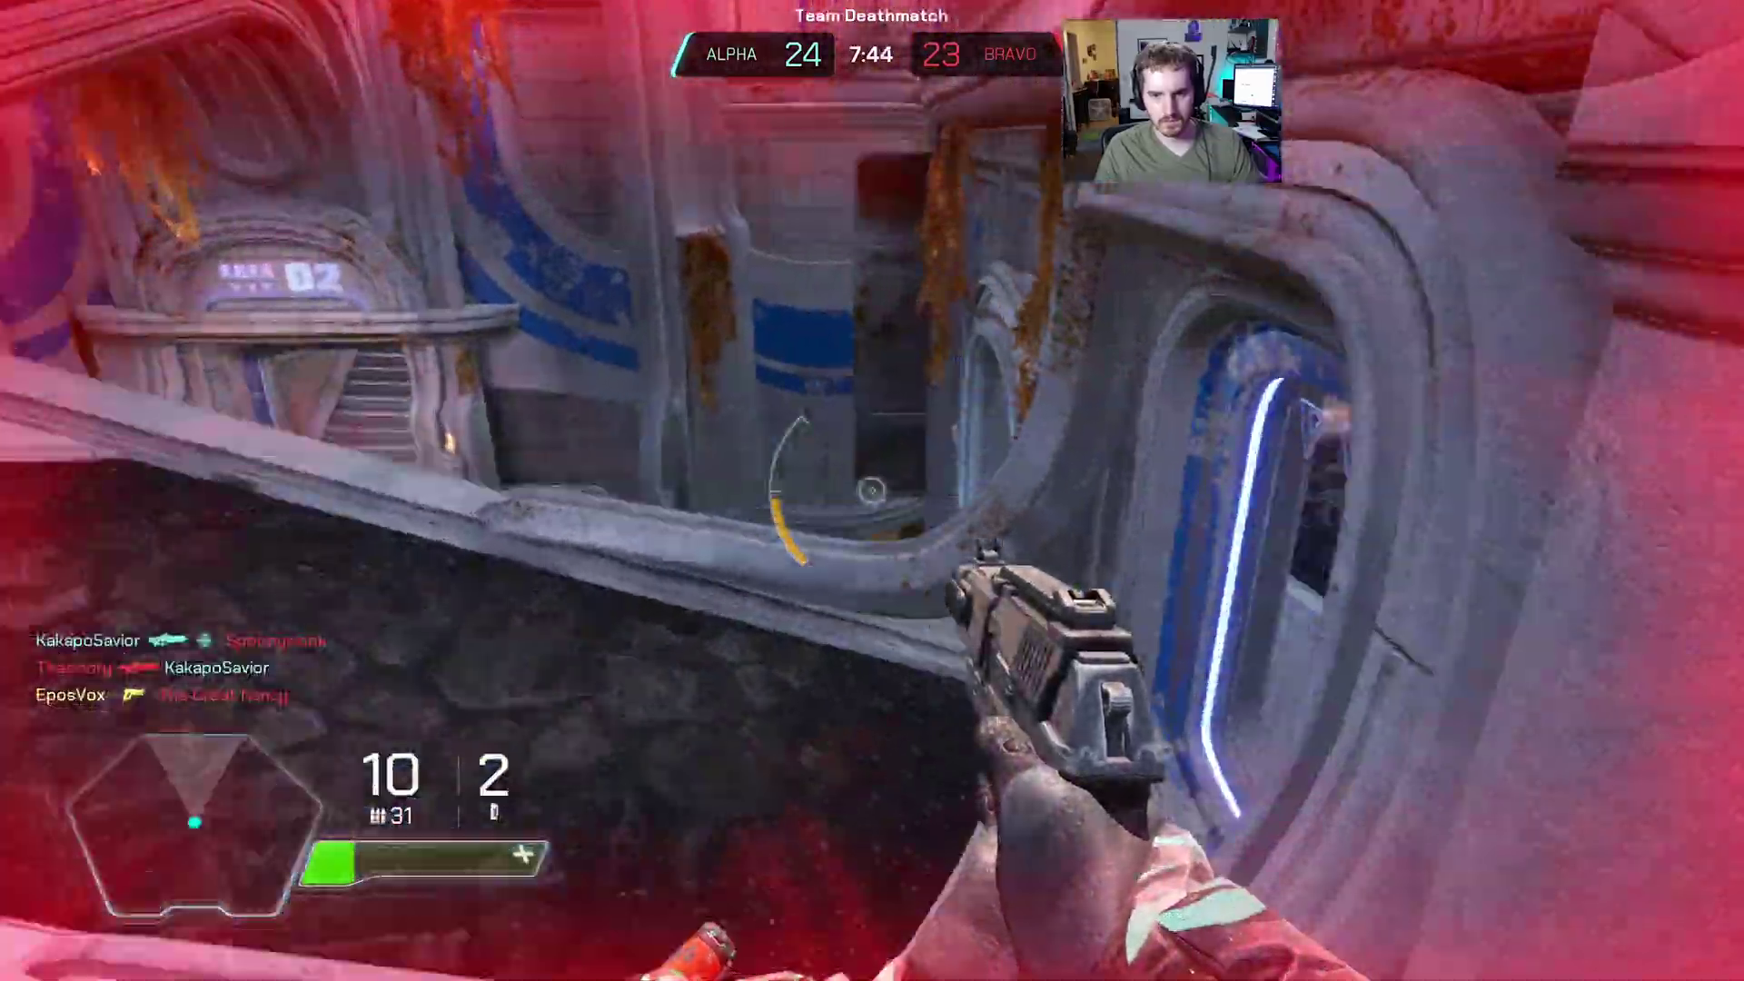
Advance through the doorway, out onto the rocky slope and along the balcony
key(w)
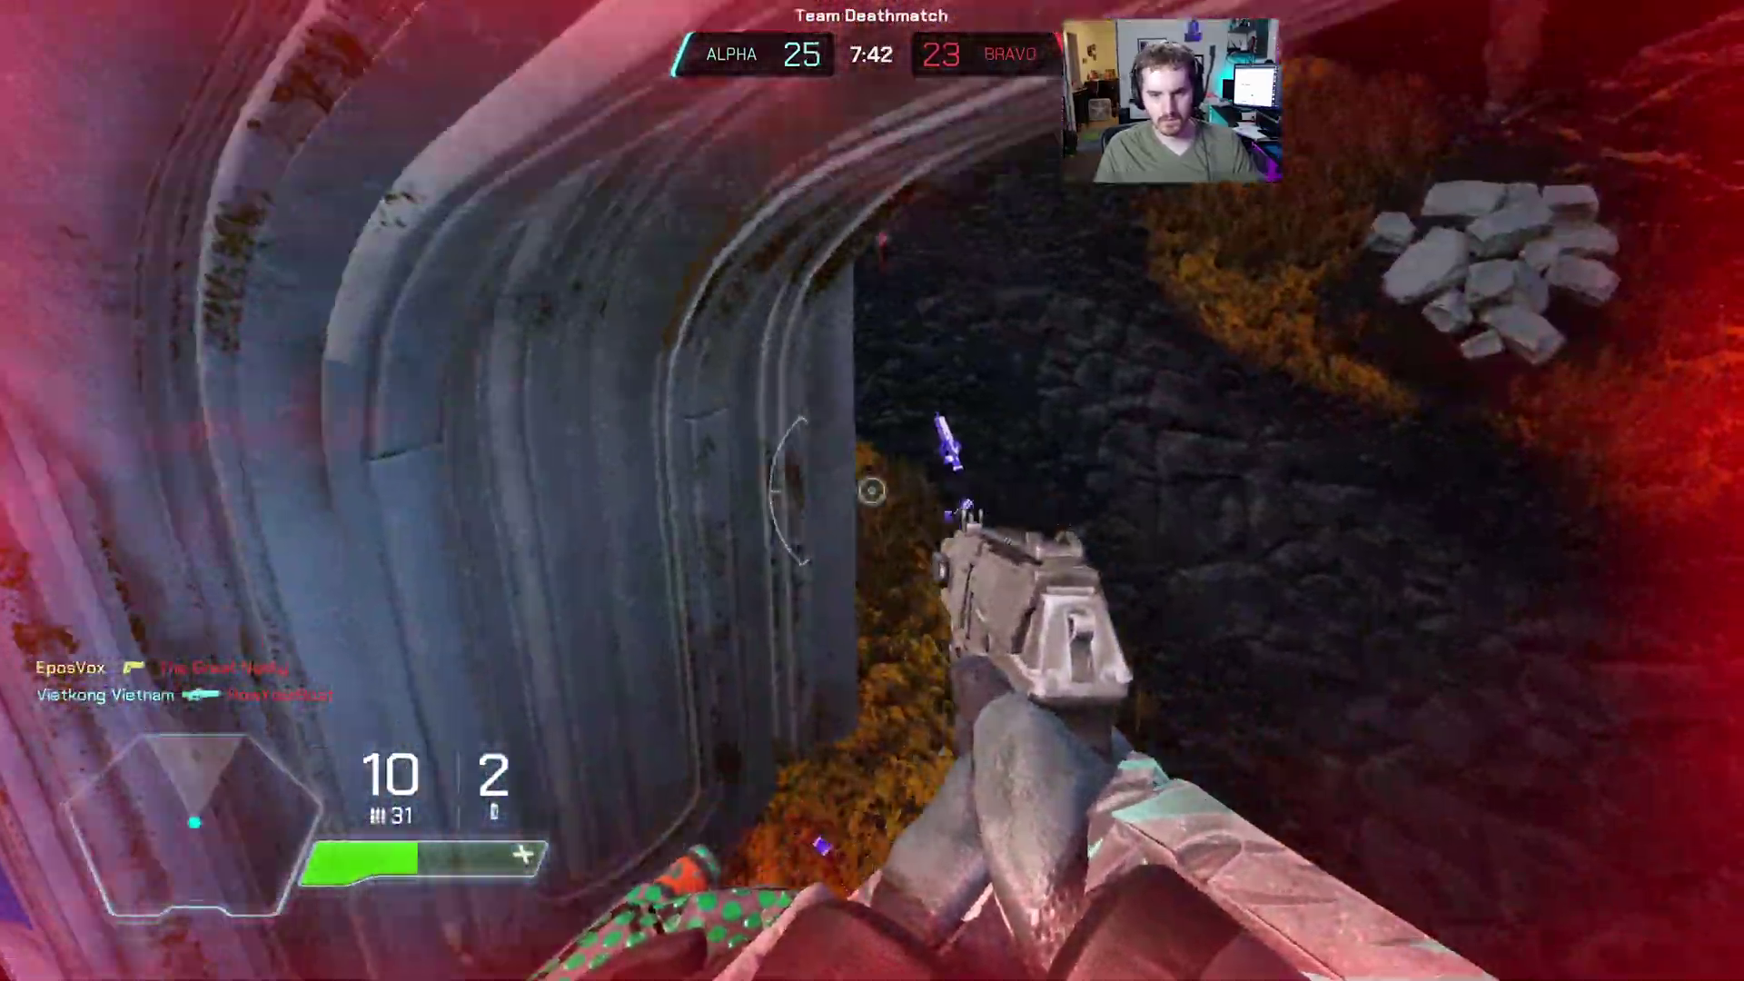
key(w)
key(w)
key(w)
key(w)
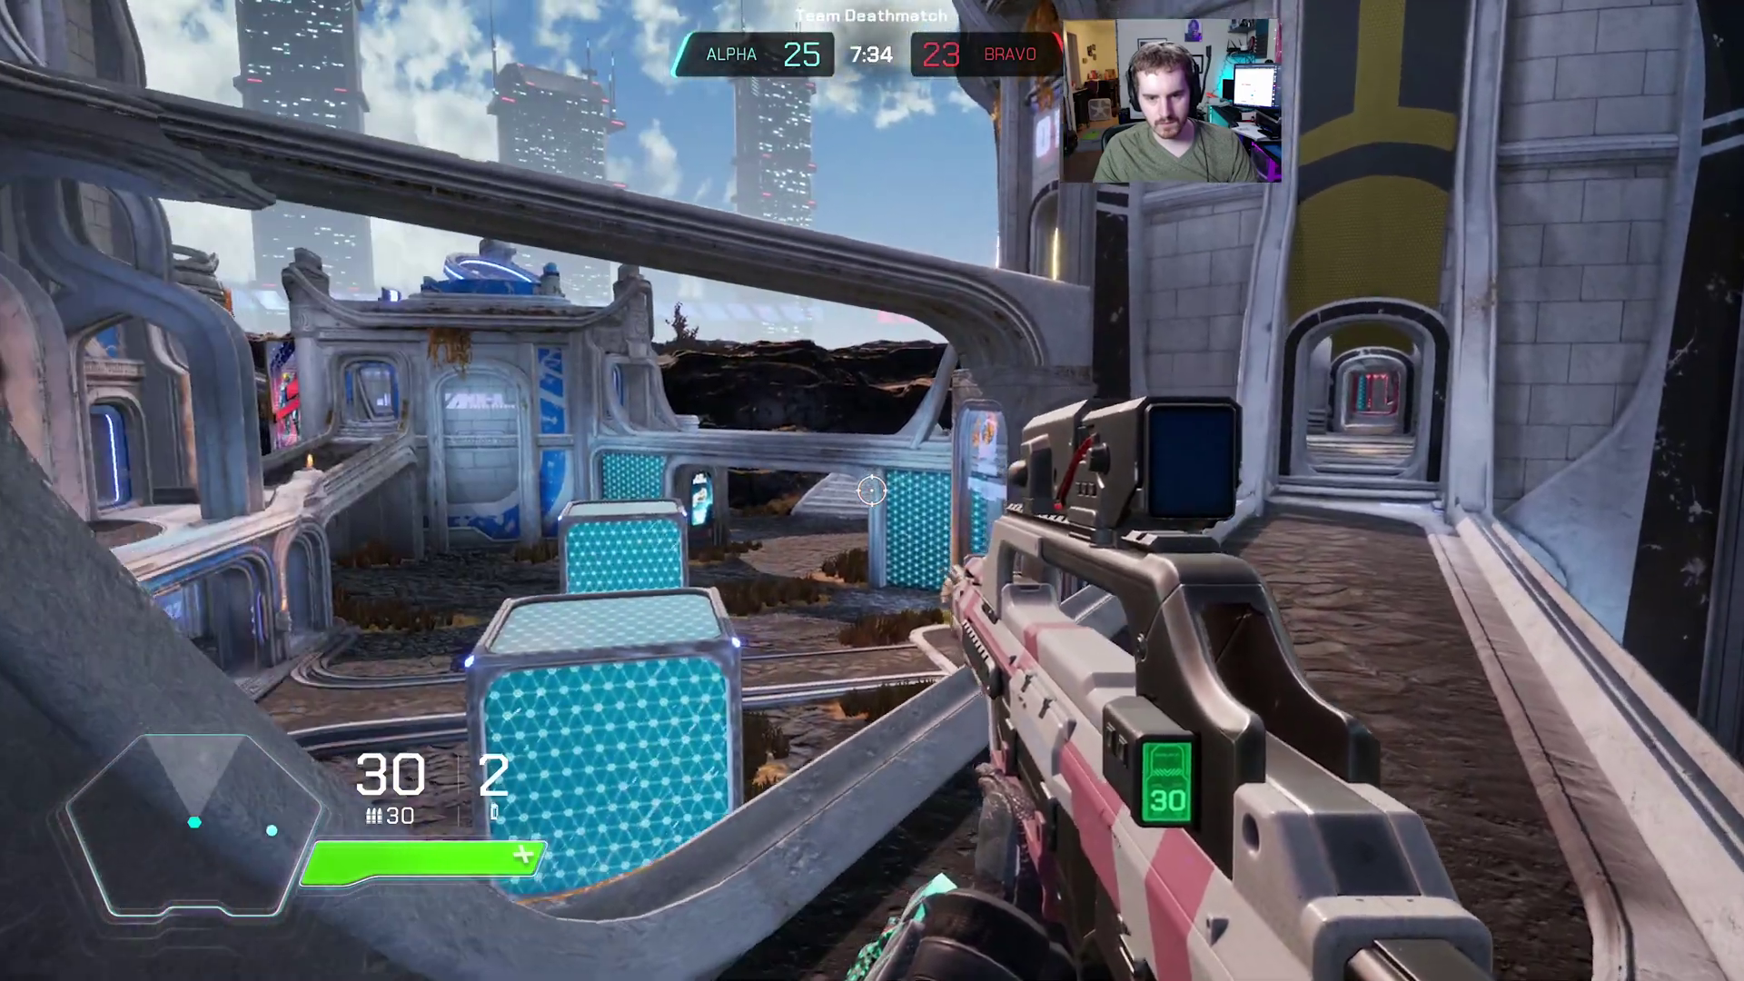
key(w)
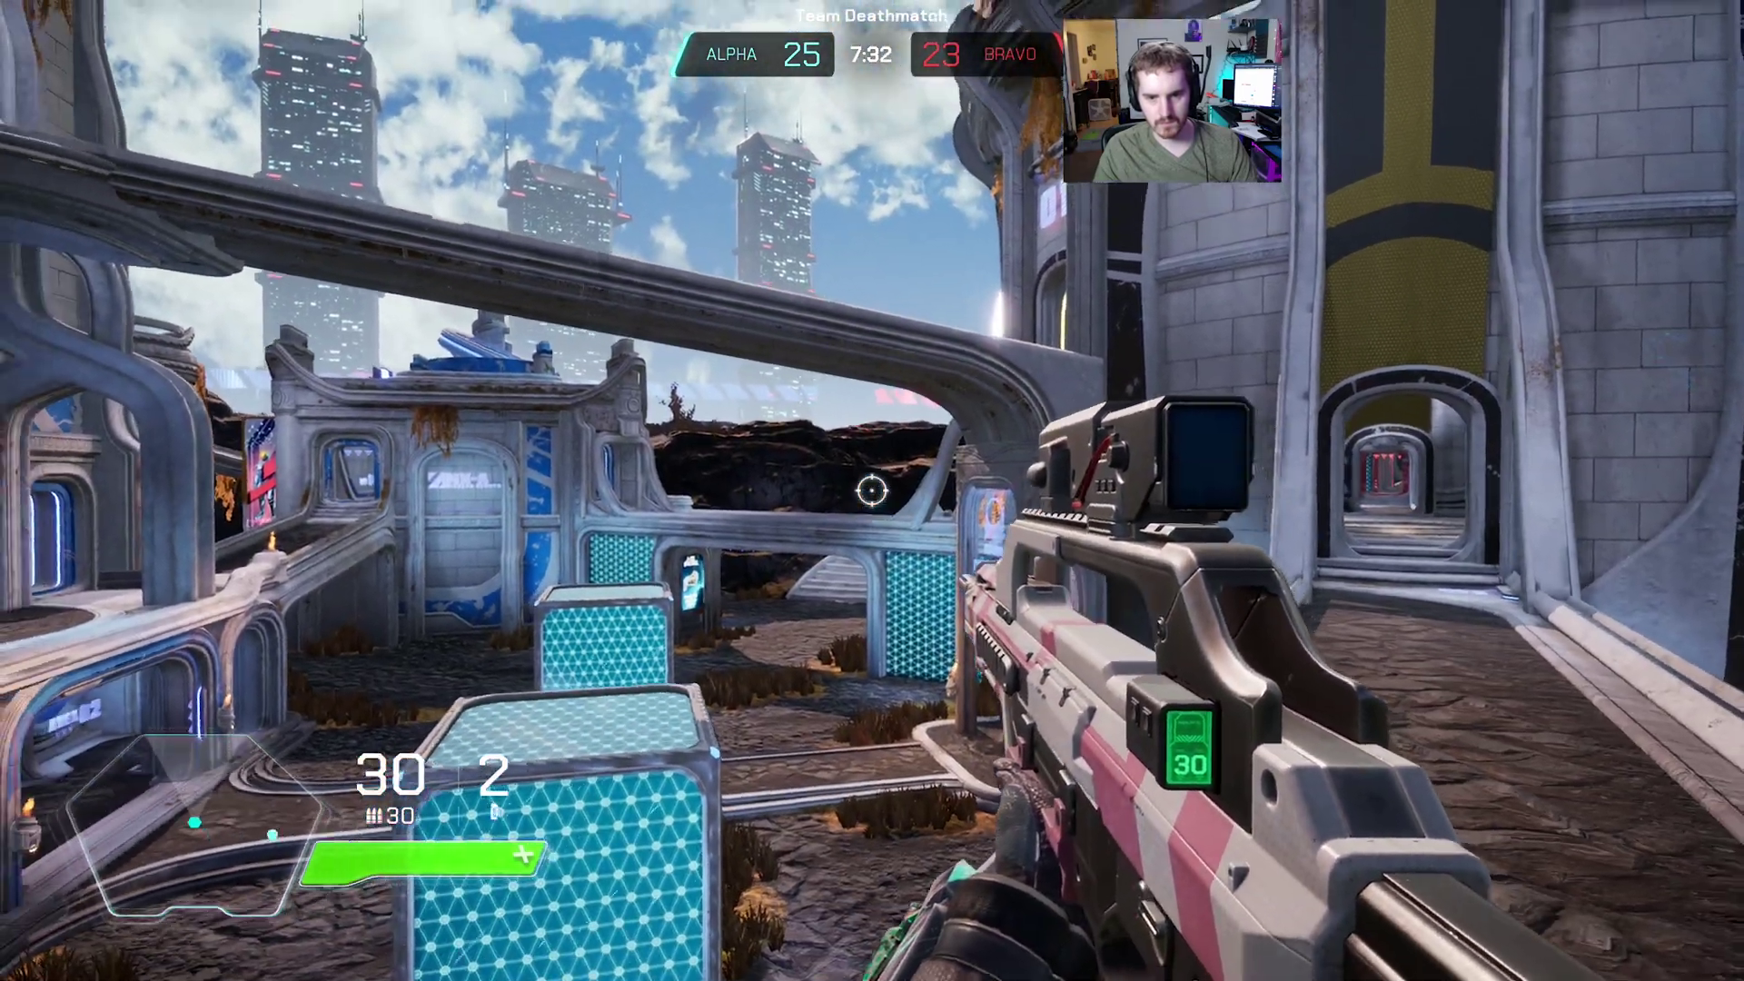
Scope in and fire bursts at the distant enemy, then reload
right_click(873, 490)
click(873, 490)
click(872, 491)
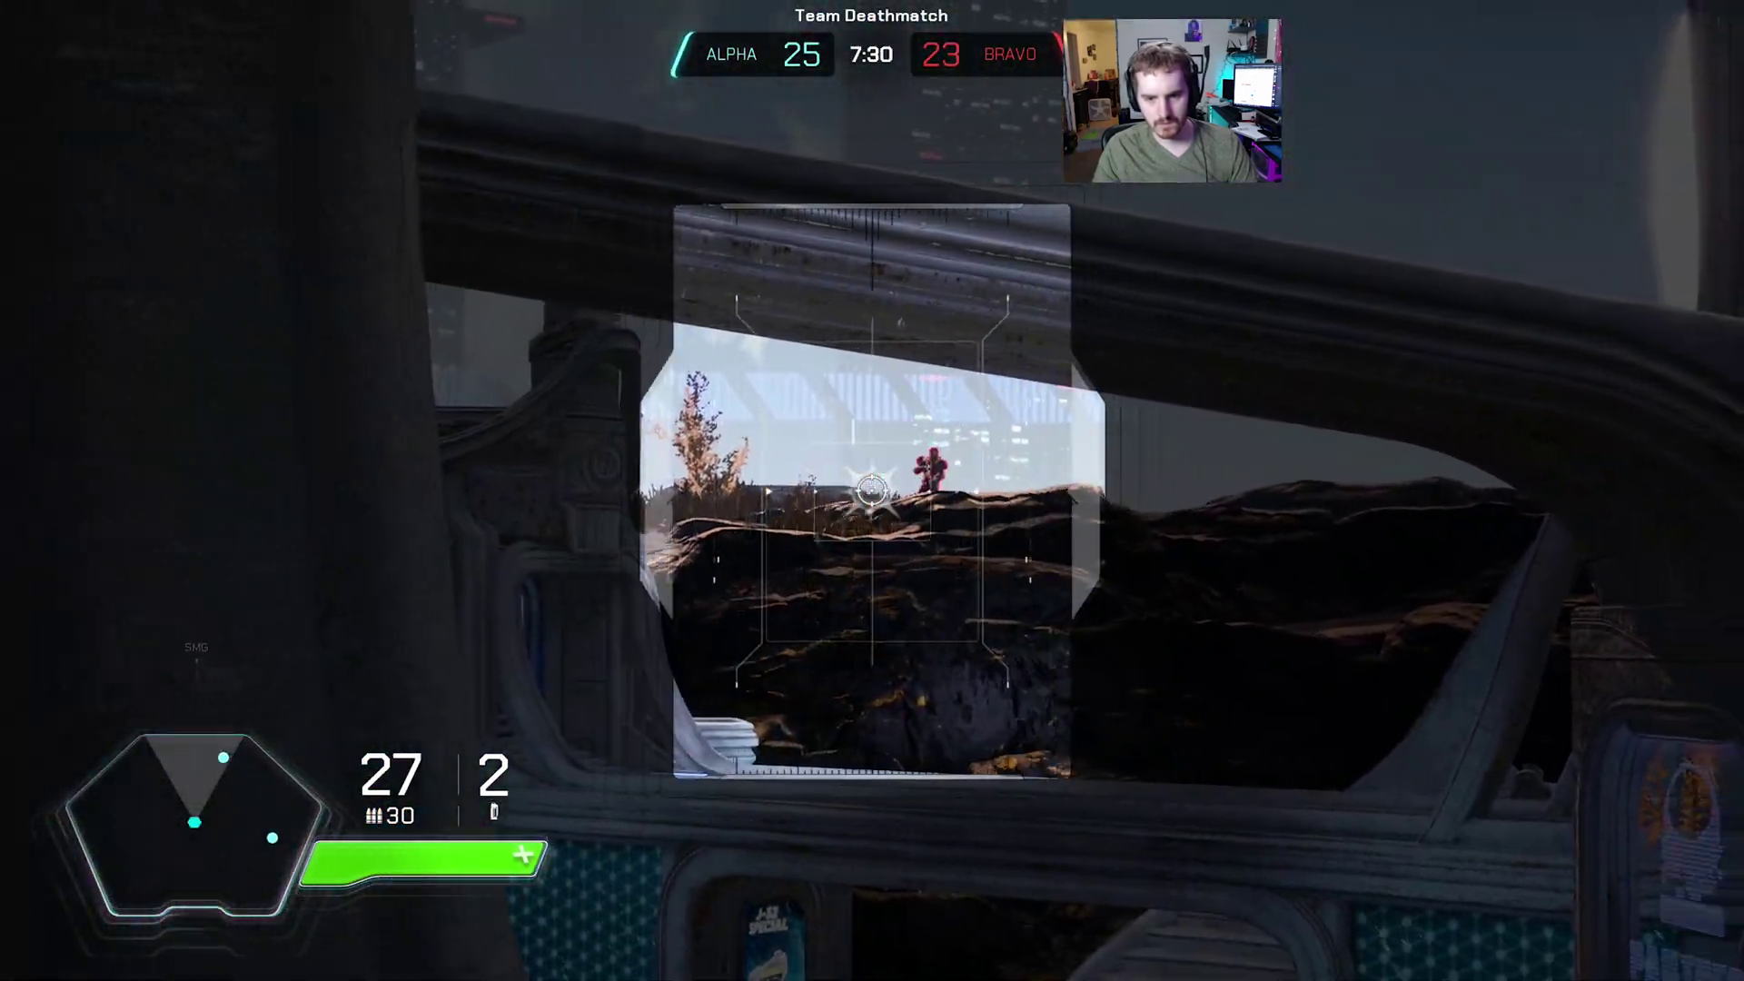
click(872, 491)
click(872, 491)
click(873, 491)
click(873, 492)
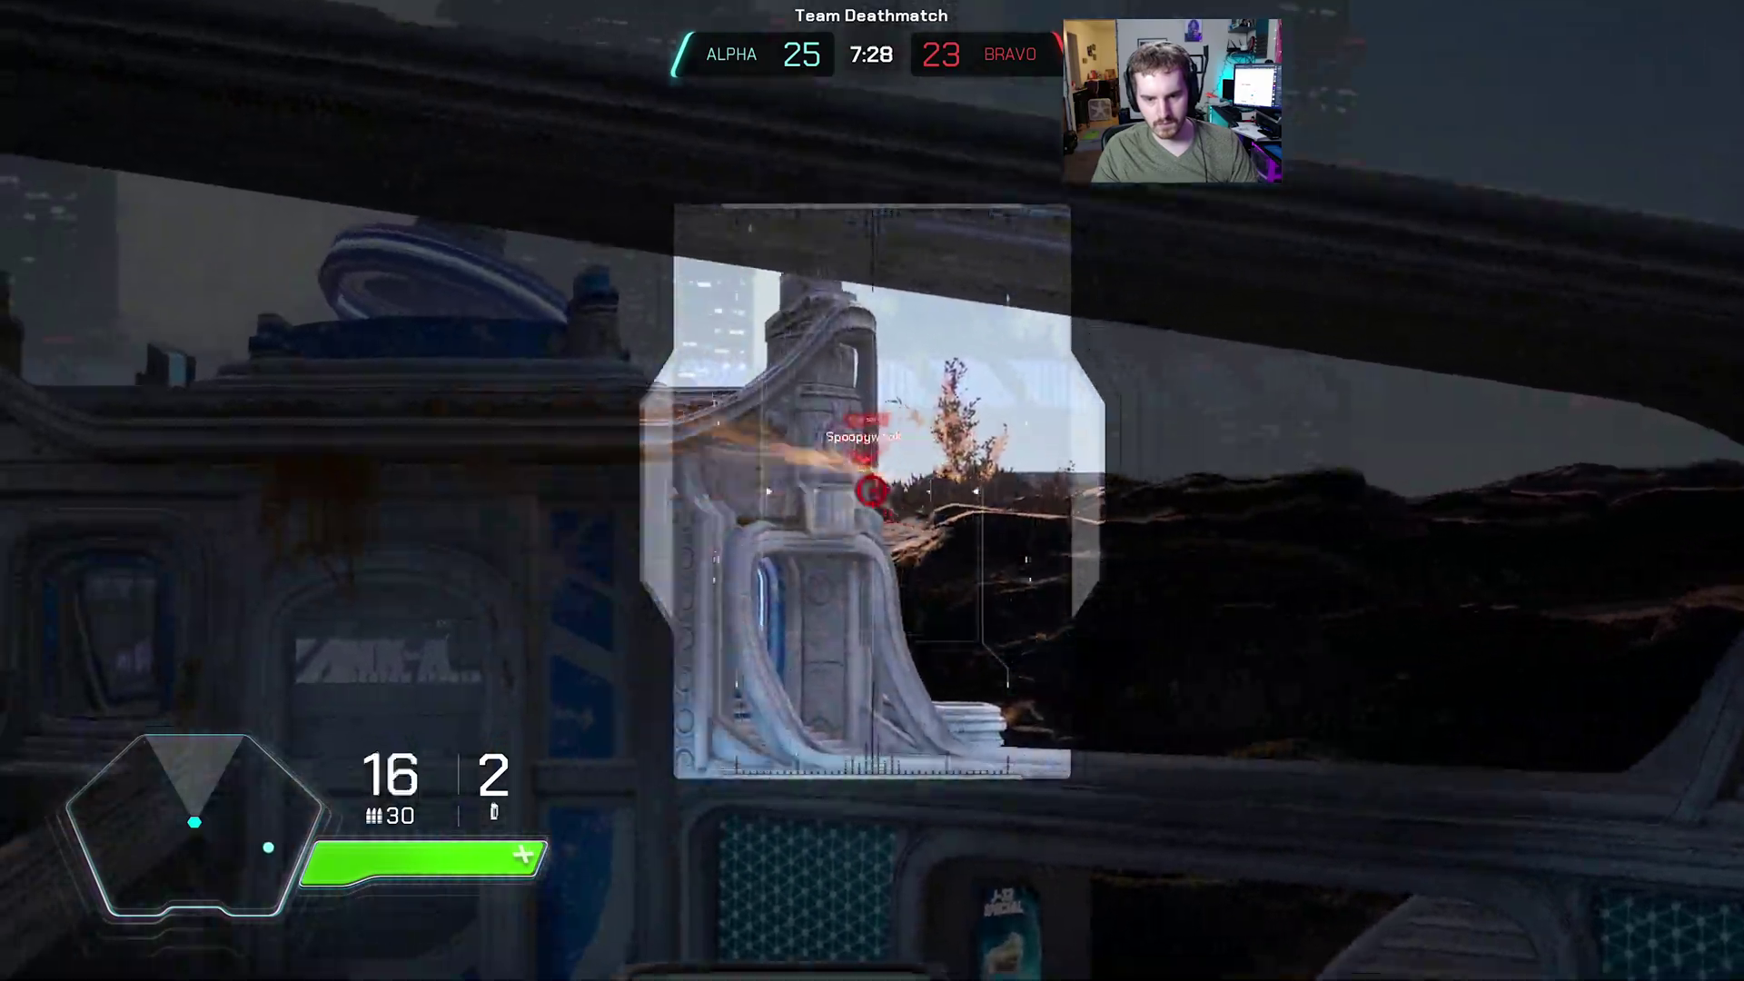
click(872, 490)
right_click(872, 491)
key(r)
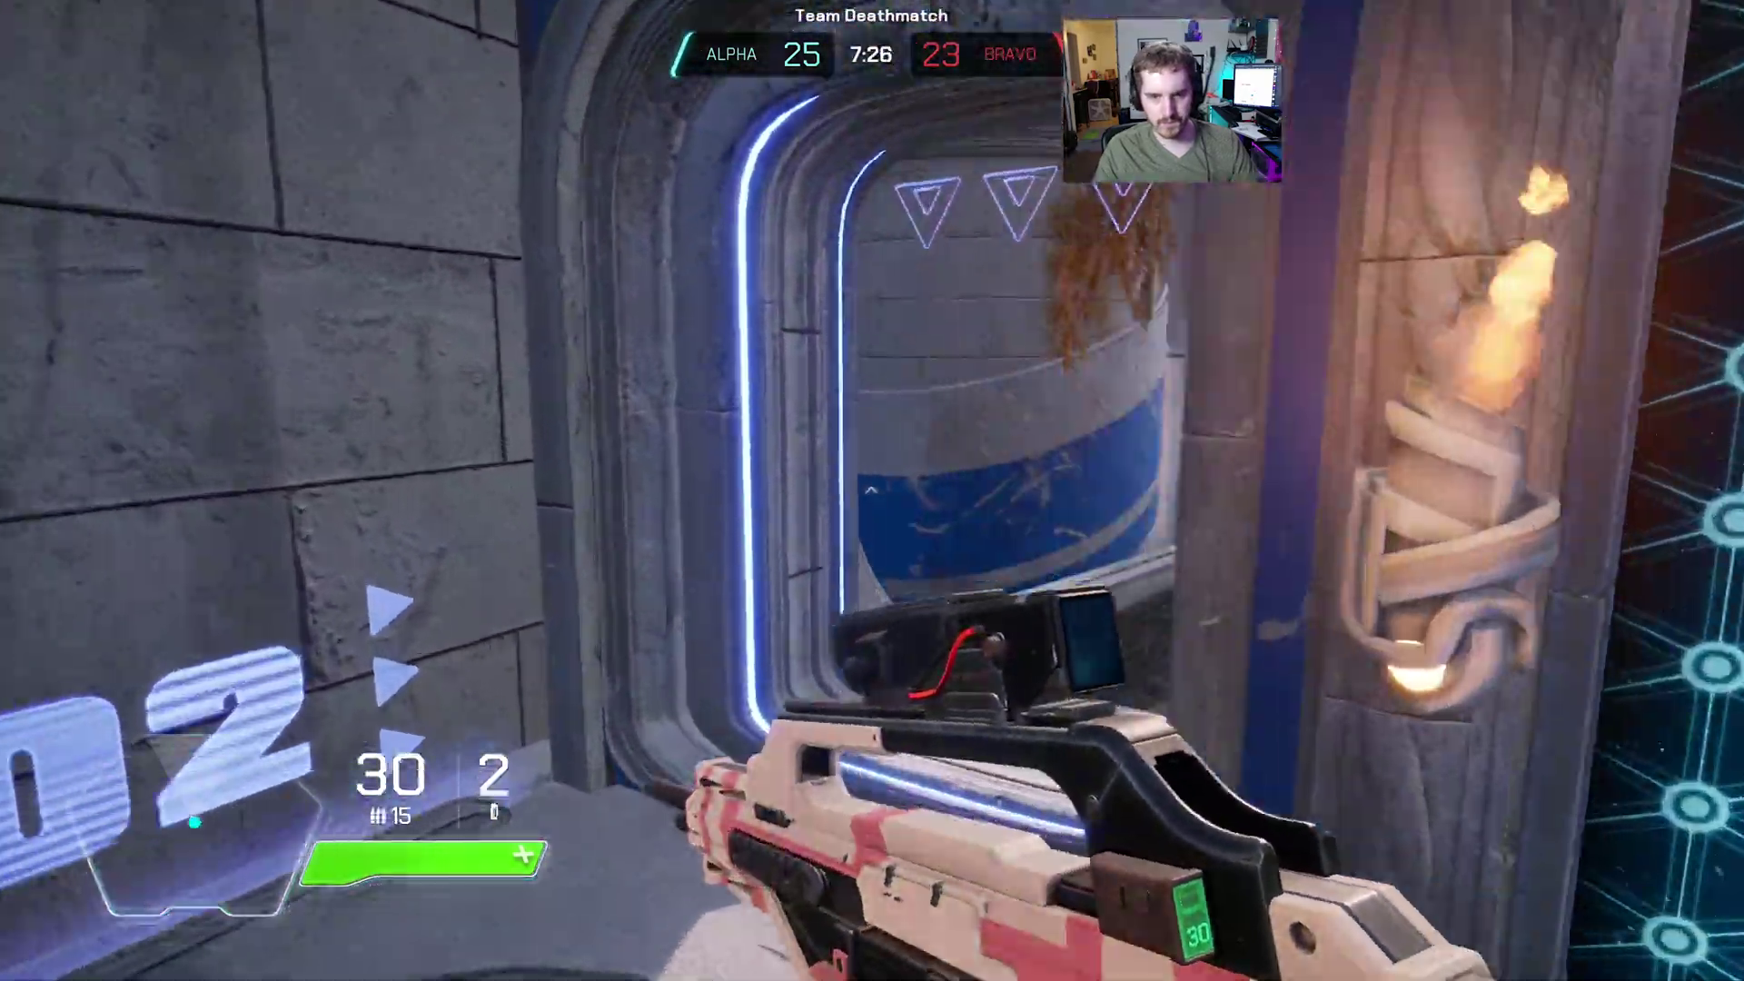
Briefly scope in again, then walk through the portal into the arena
right_click(872, 491)
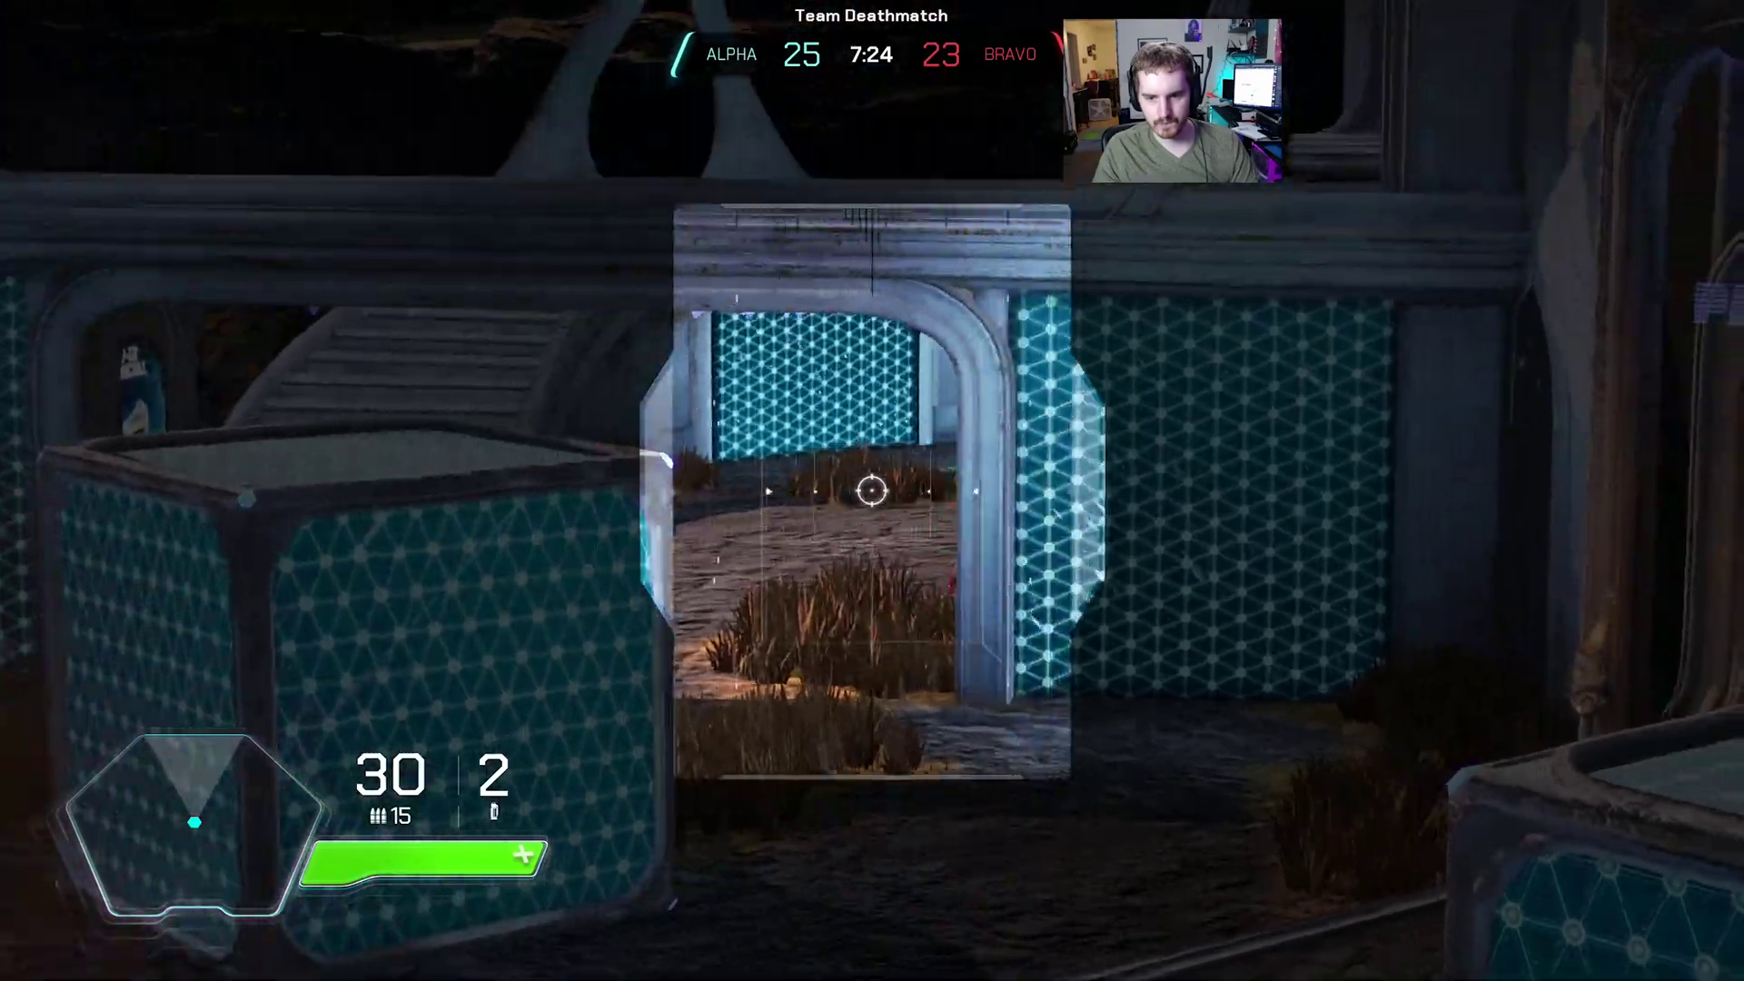
right_click(873, 491)
key(w)
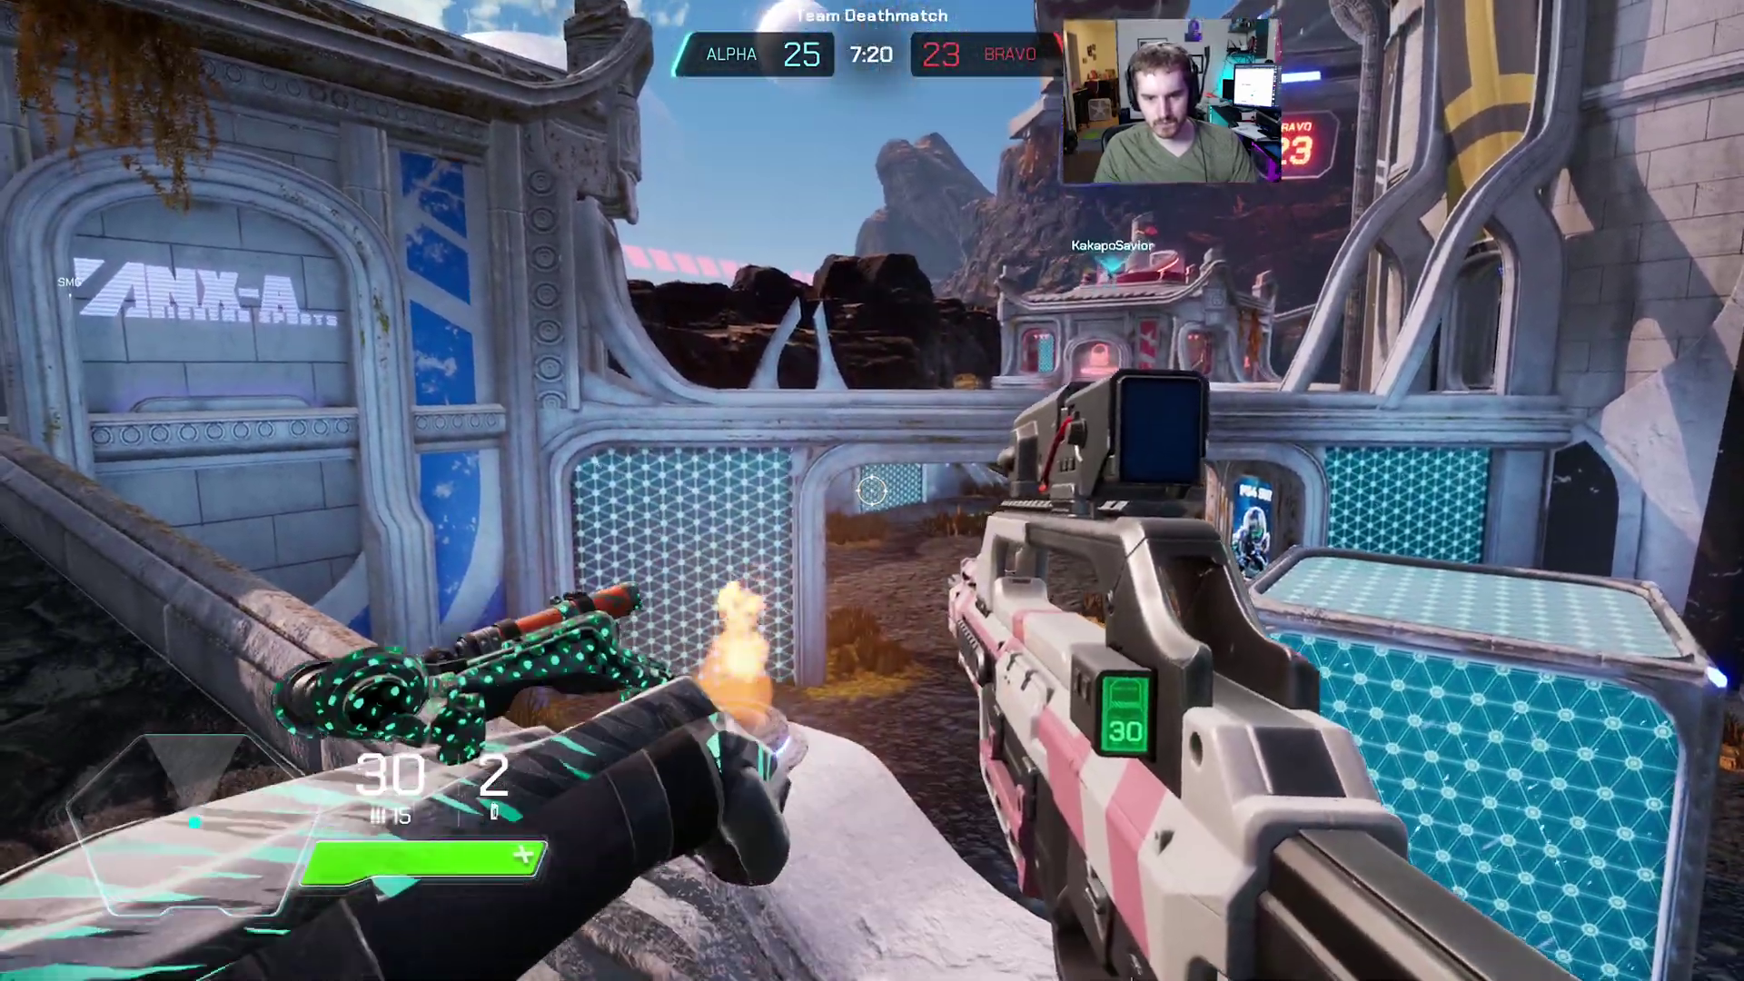